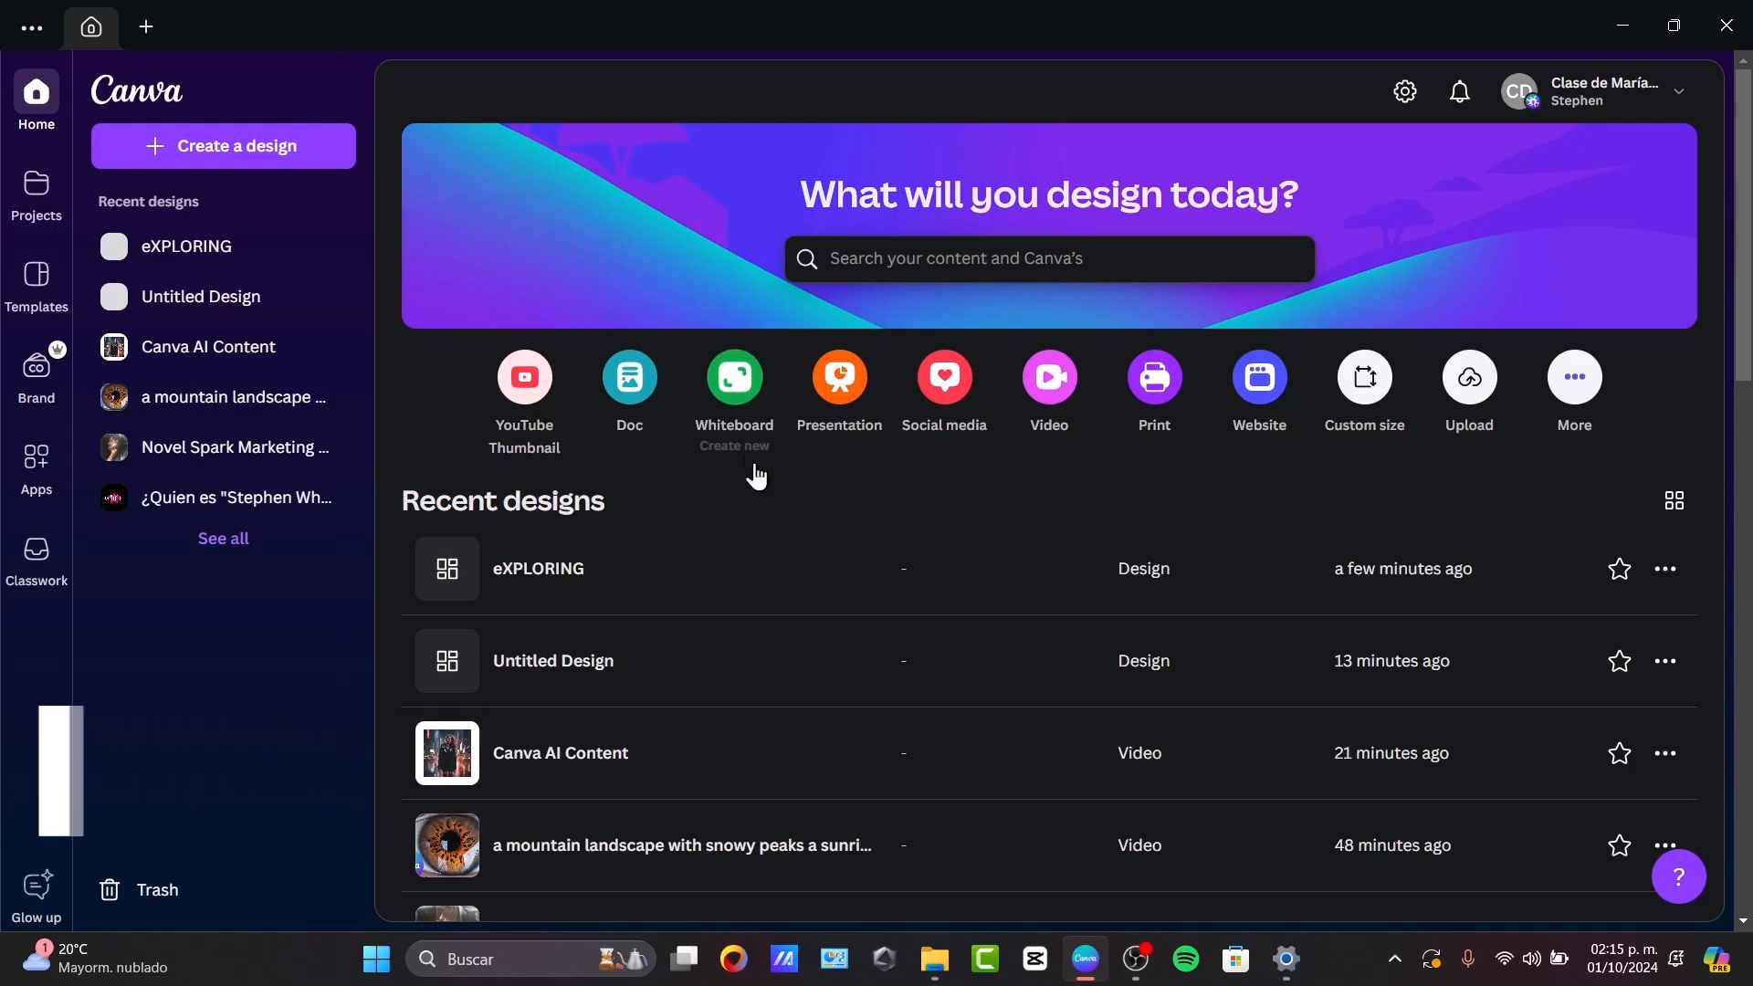
{"action": "mouse_move", "coordinate": [1085, 959]}
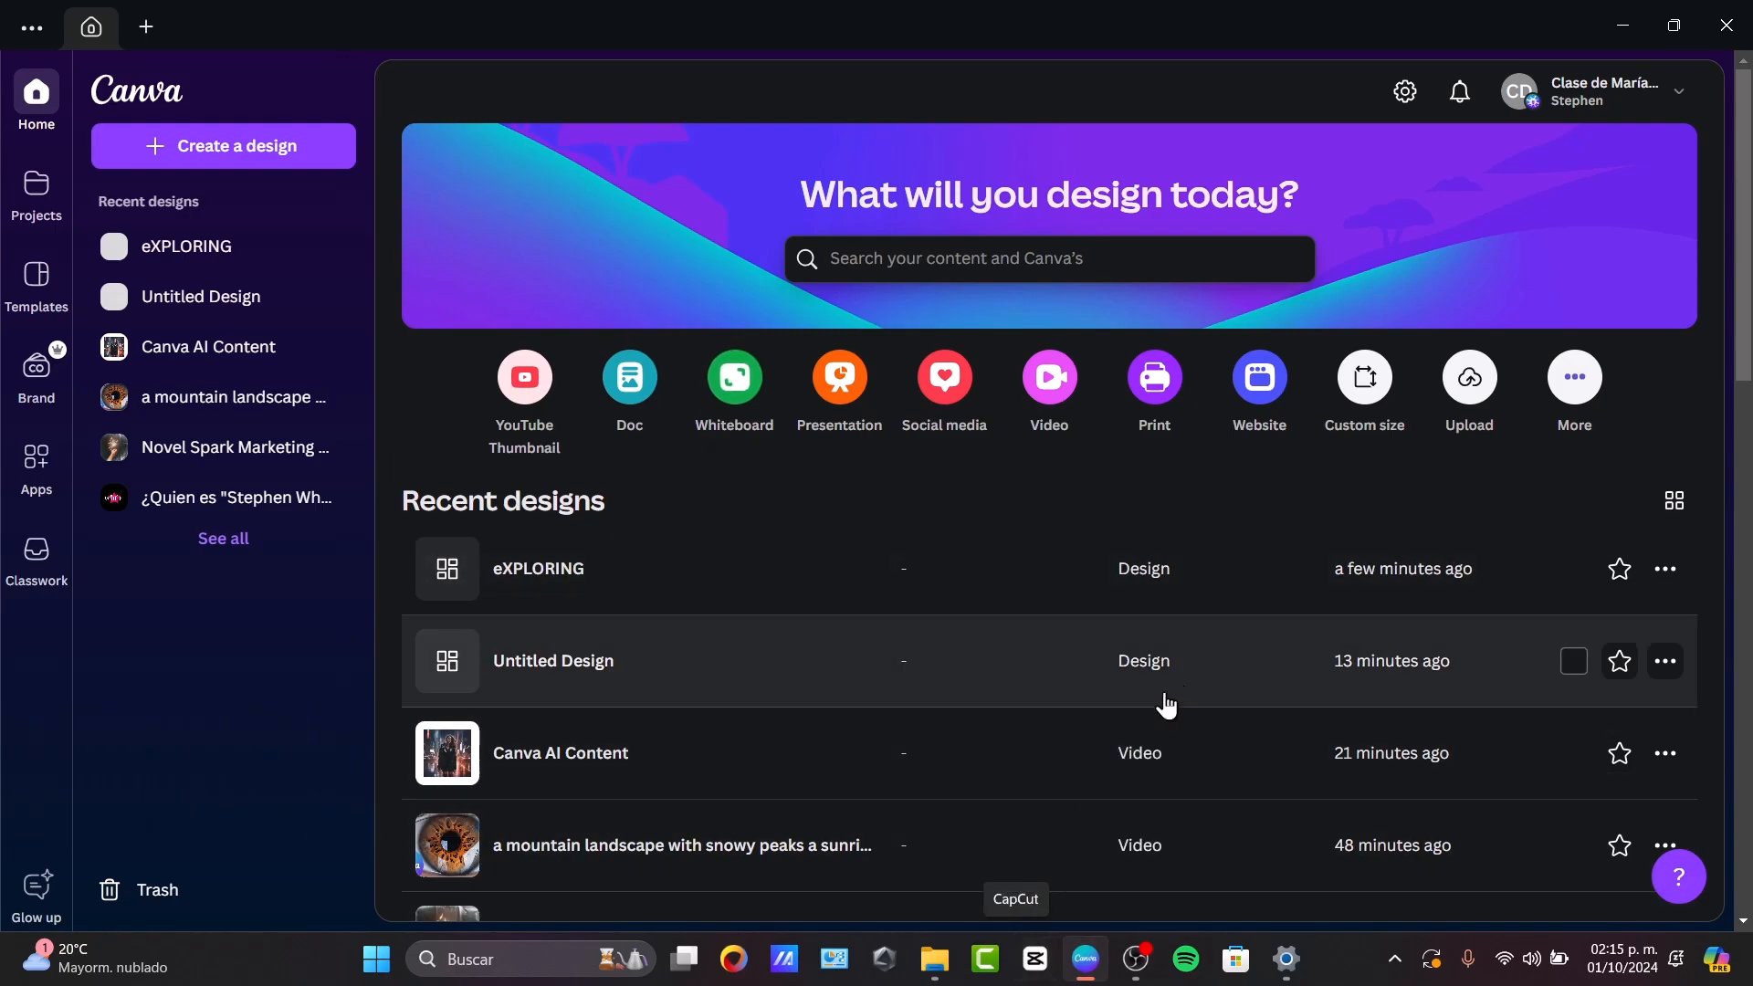
{"action": "left_click", "coordinate": [1684, 101]}
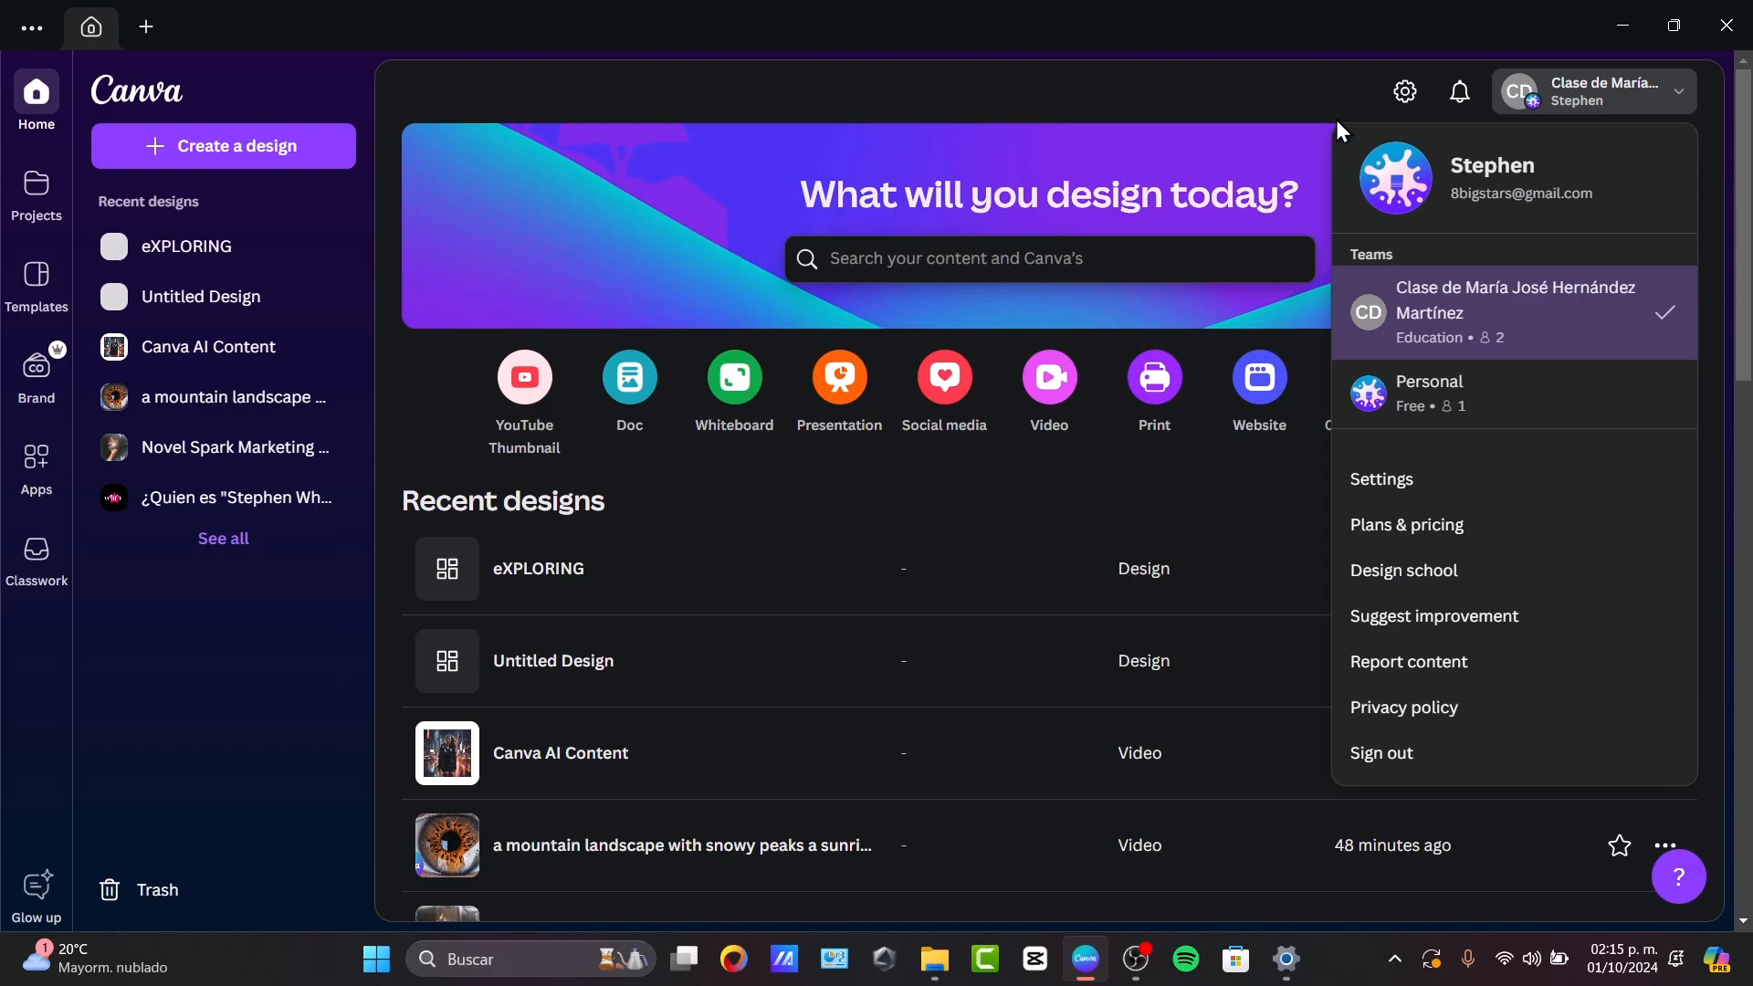
{"action": "left_click", "coordinate": [1163, 95]}
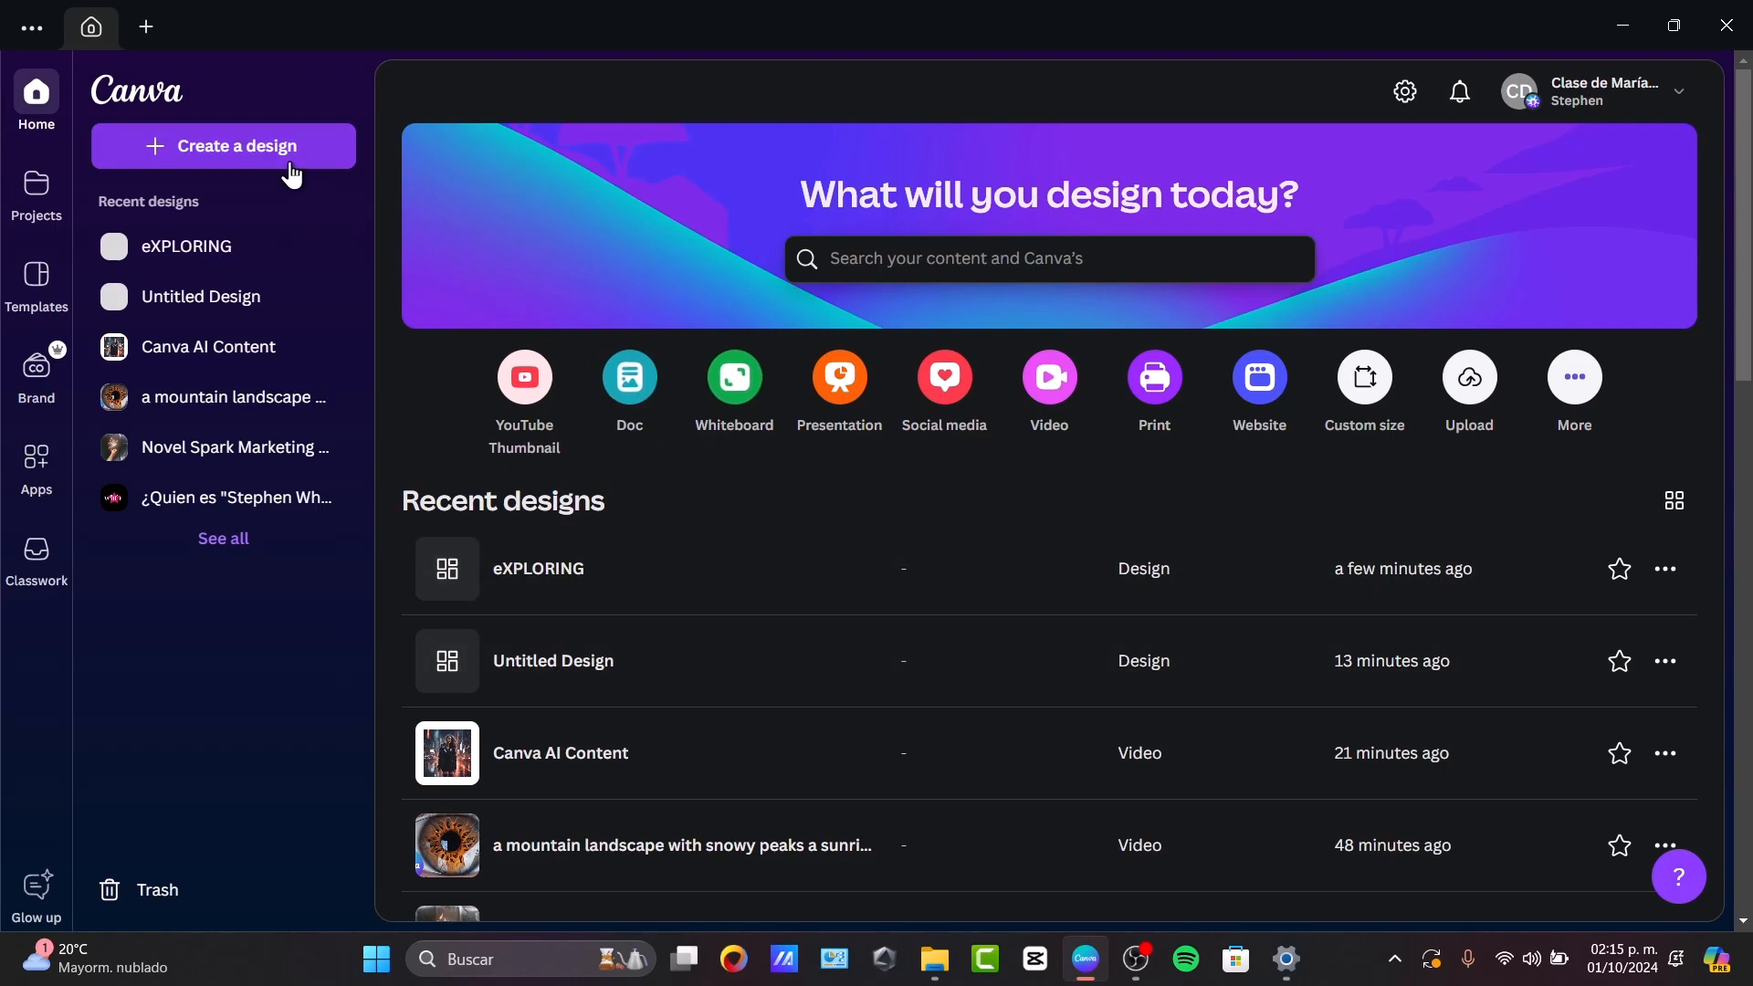
Create a new design from custom size with a 1500 px width, using the suggested Facebook Profile Frame format of 1500 × 1500 px.
{"action": "left_click", "coordinate": [290, 171]}
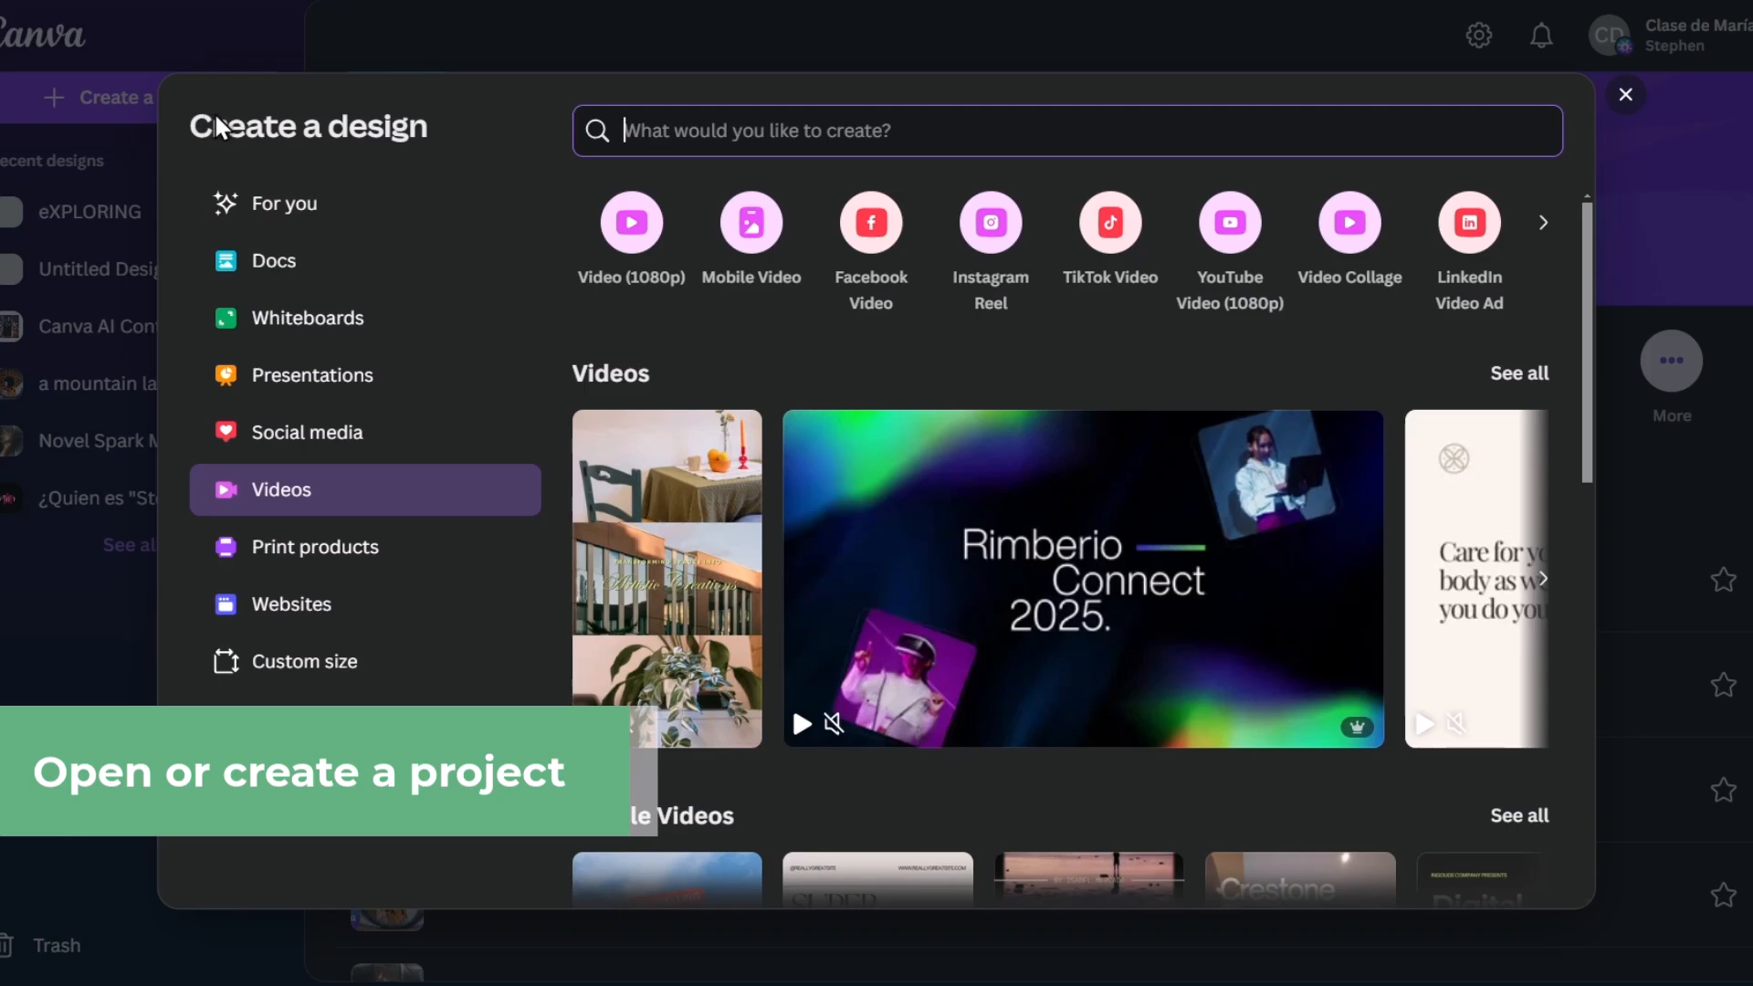
{"action": "left_click", "coordinate": [294, 692]}
{"action": "type", "text": "1500"}
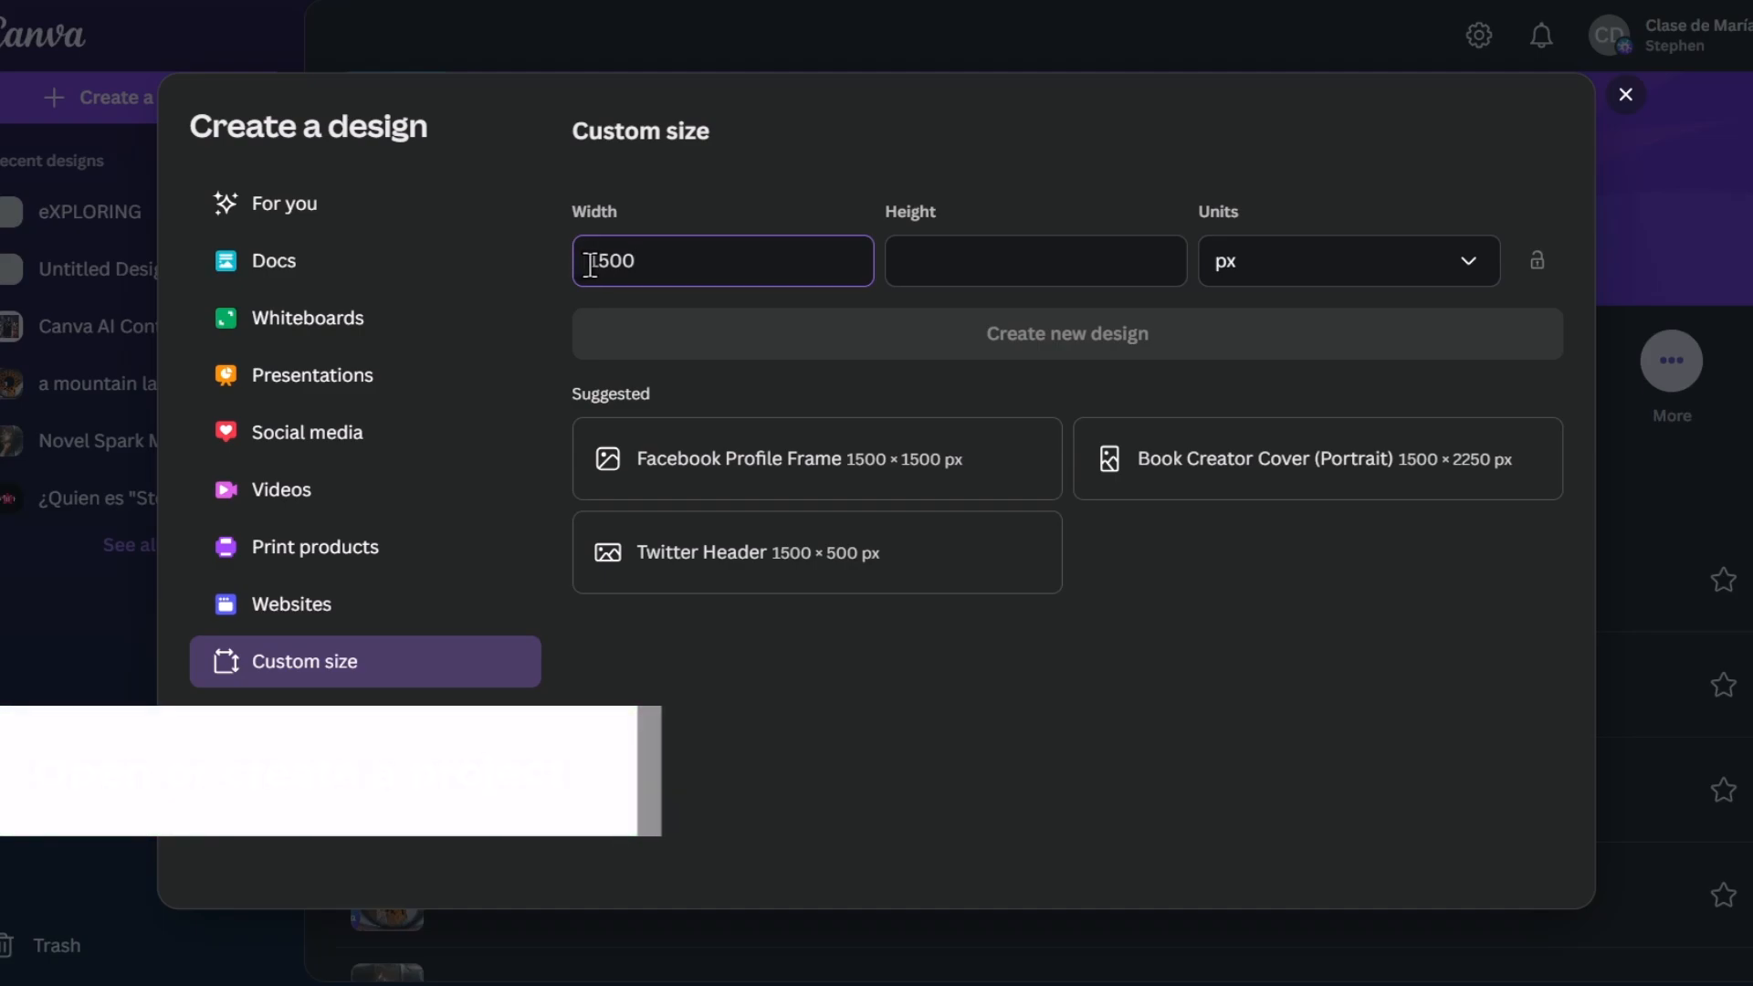
{"action": "left_click_drag", "start_coordinate": [603, 266], "coordinate": [649, 267]}
{"action": "left_click", "coordinate": [931, 260]}
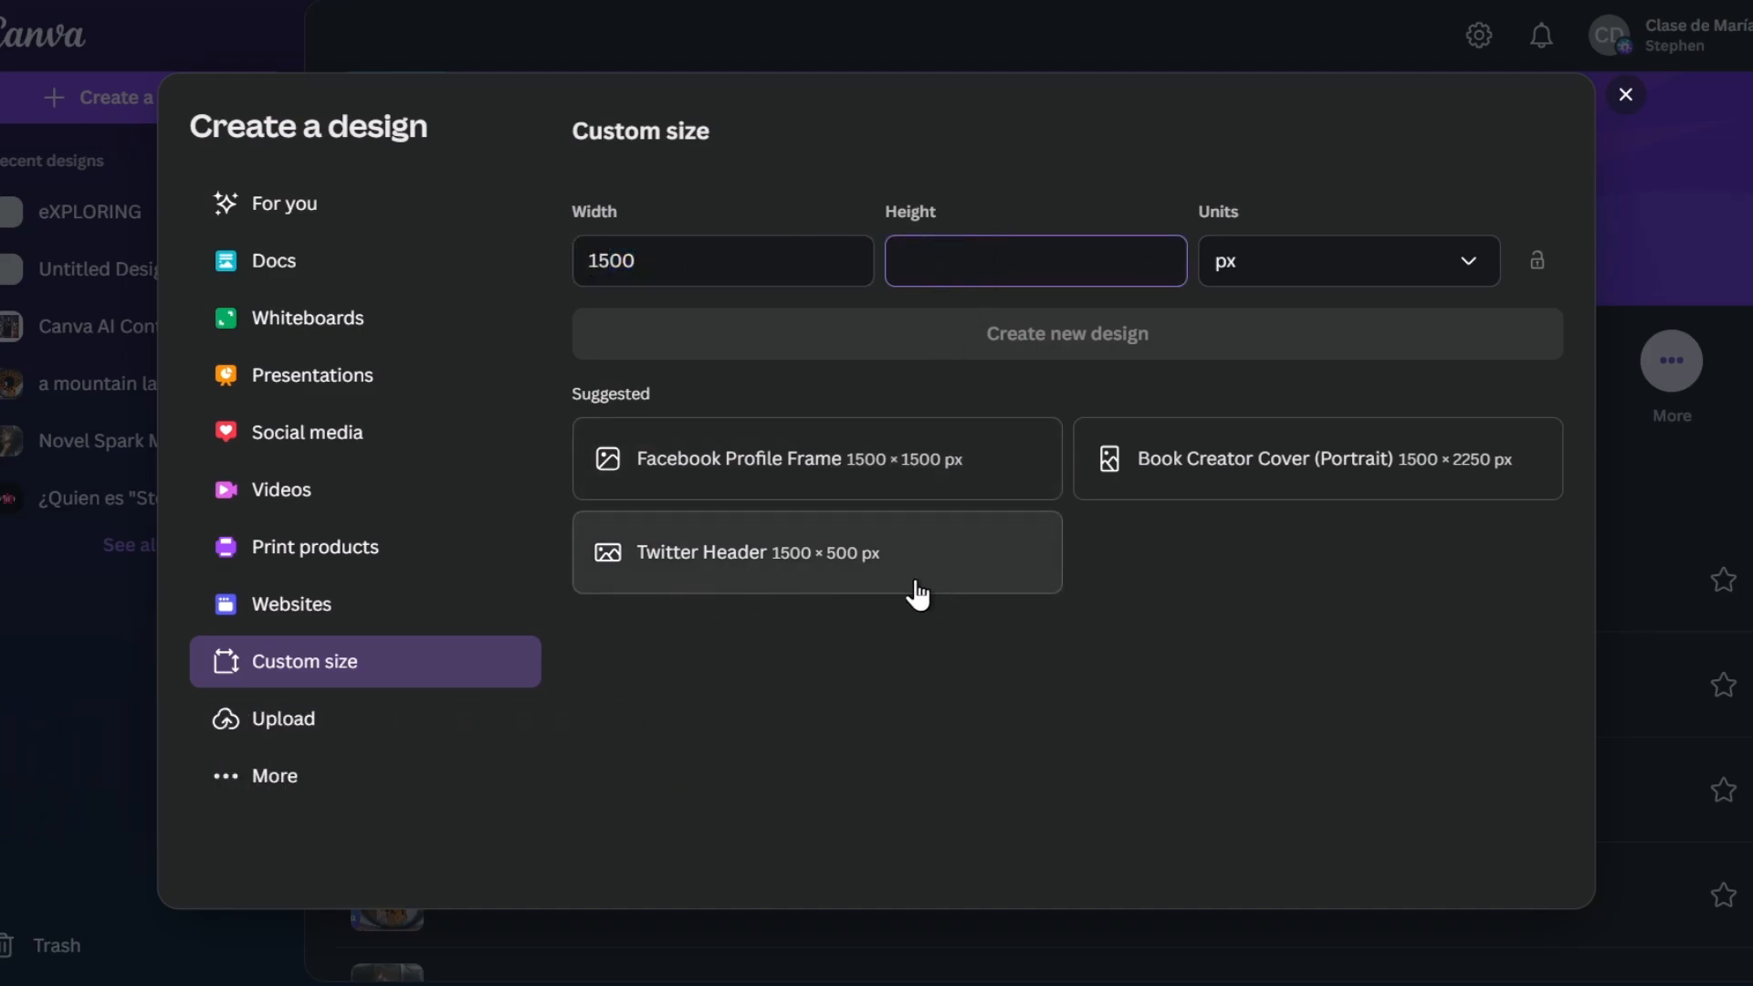
{"action": "left_click", "coordinate": [913, 477]}
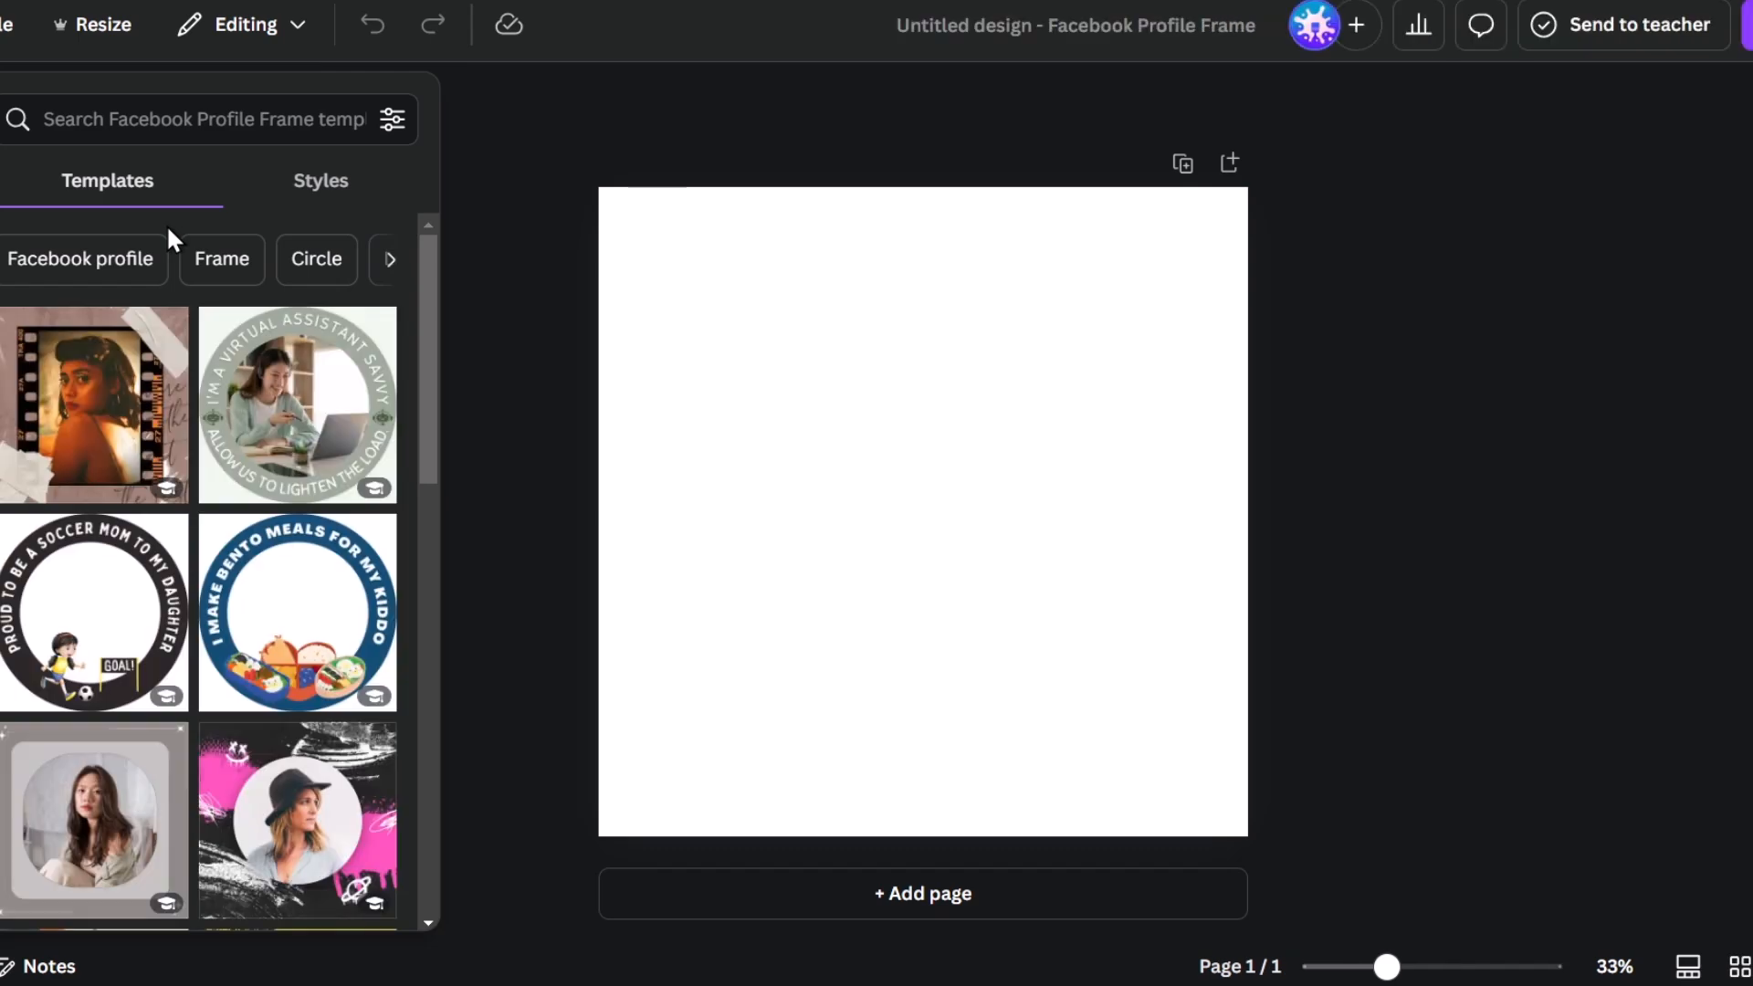
{"action": "left_click", "coordinate": [878, 269]}
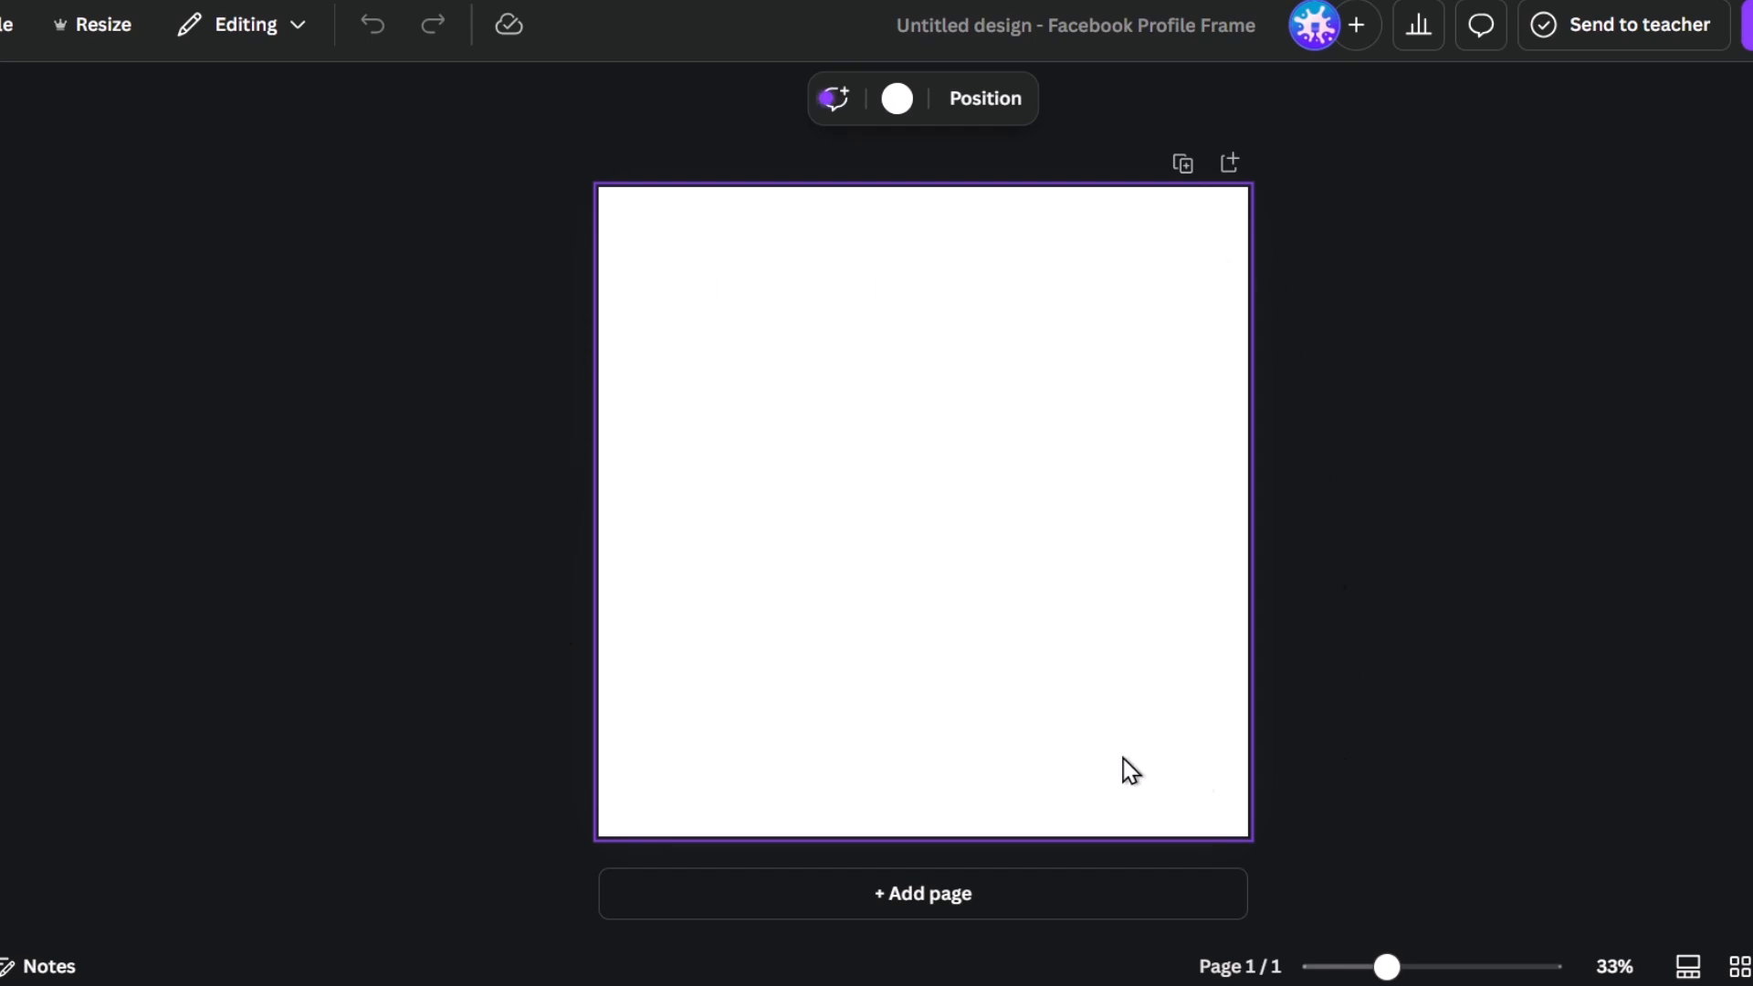
{"action": "left_click", "coordinate": [33, 162]}
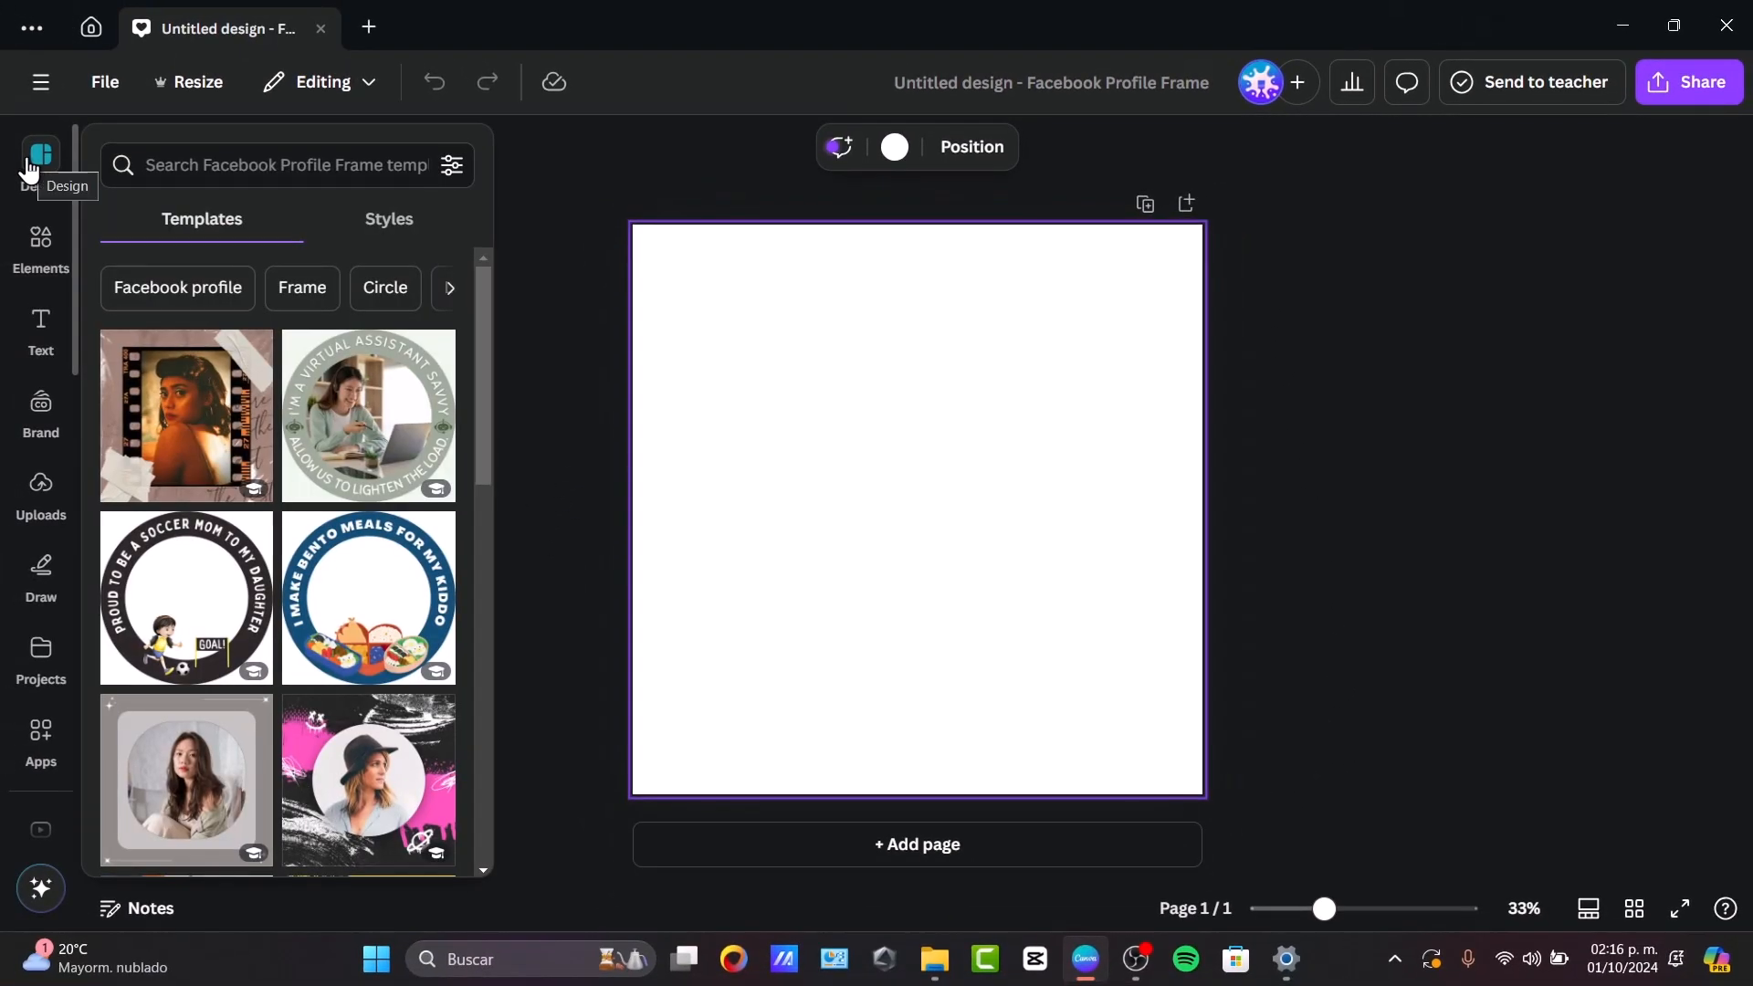
{"action": "left_click", "coordinate": [37, 239]}
{"action": "left_click", "coordinate": [37, 429]}
{"action": "left_click", "coordinate": [38, 493]}
{"action": "left_click", "coordinate": [36, 662]}
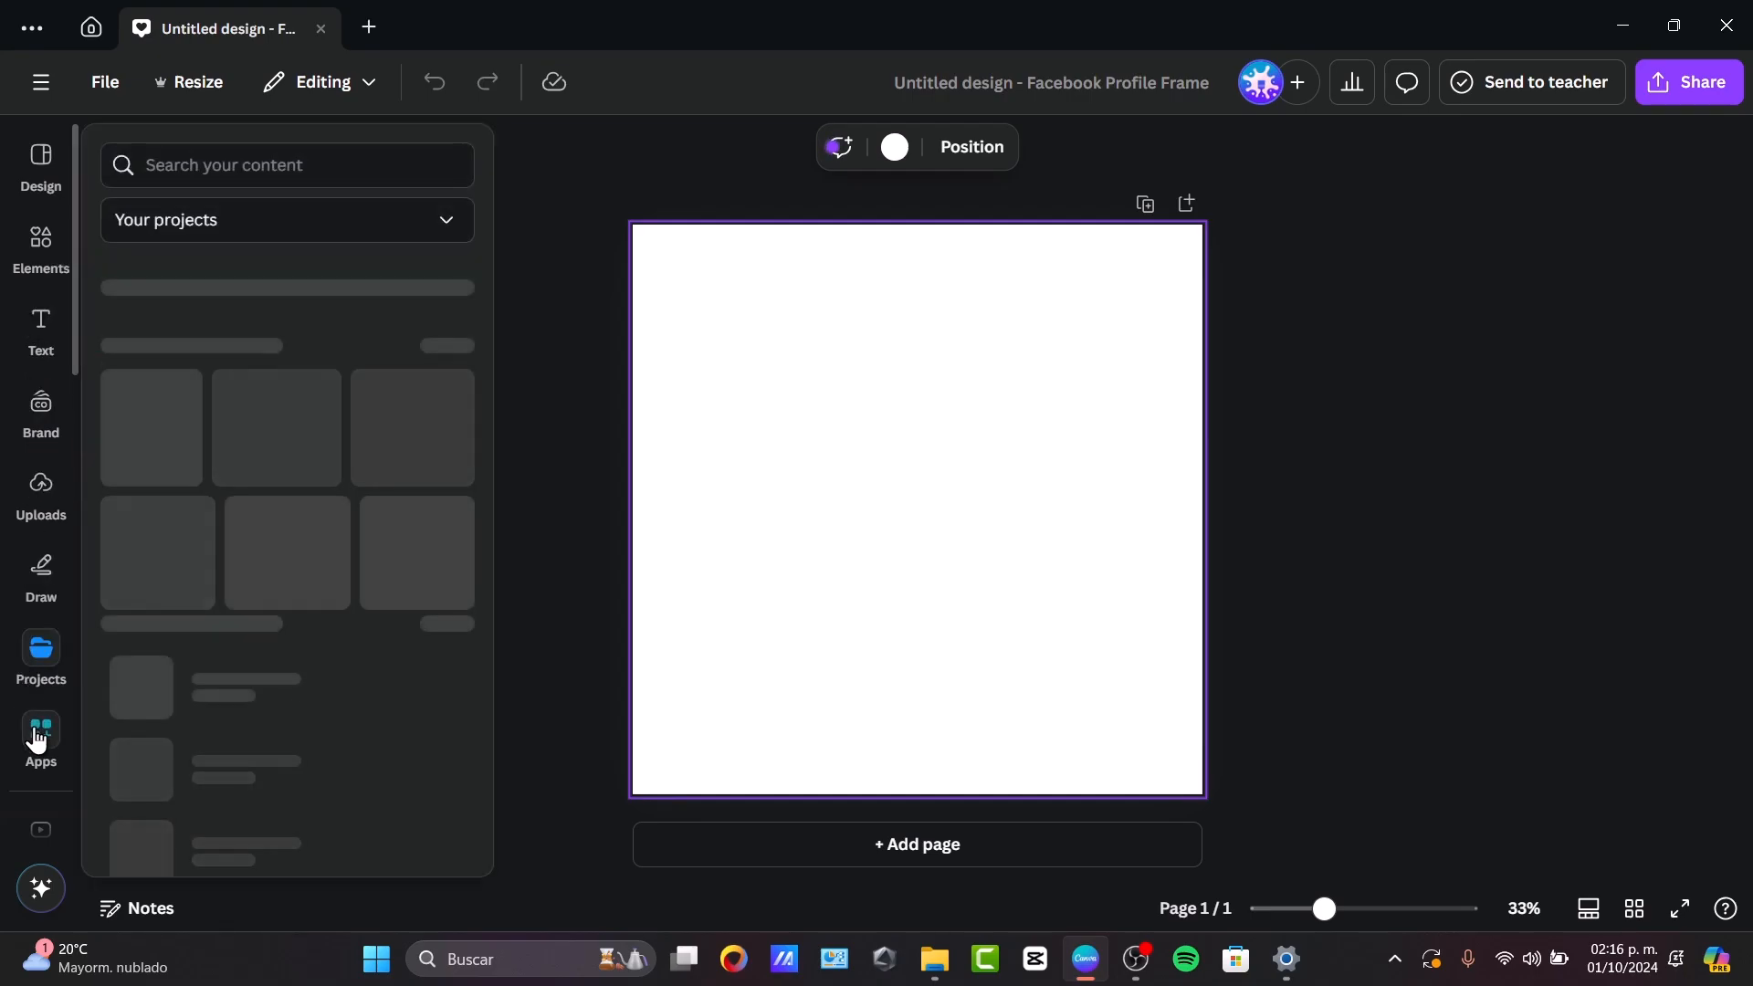
{"action": "scroll", "coordinate": [36, 740], "scroll_direction": "down", "scroll_amount": 10}
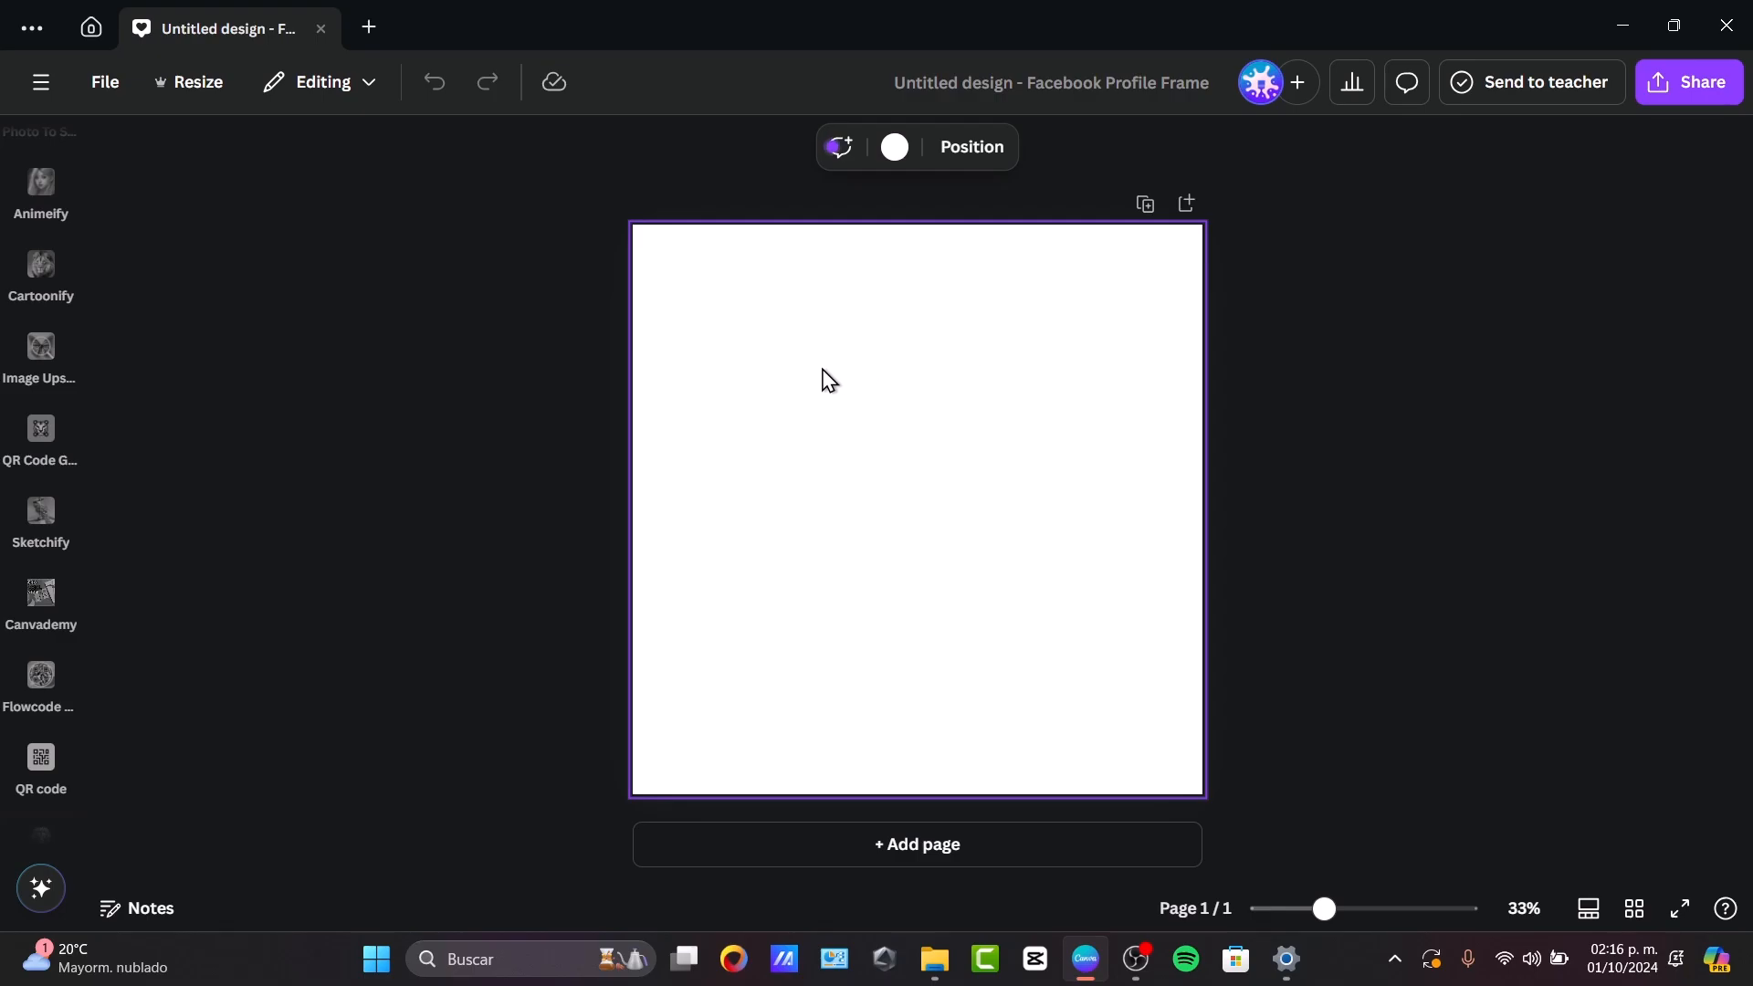
{"action": "scroll", "coordinate": [35, 223], "scroll_direction": "up", "scroll_amount": 5}
Search the elements library for "pencil" and limit the results to graphics.
{"action": "left_click", "coordinate": [41, 219]}
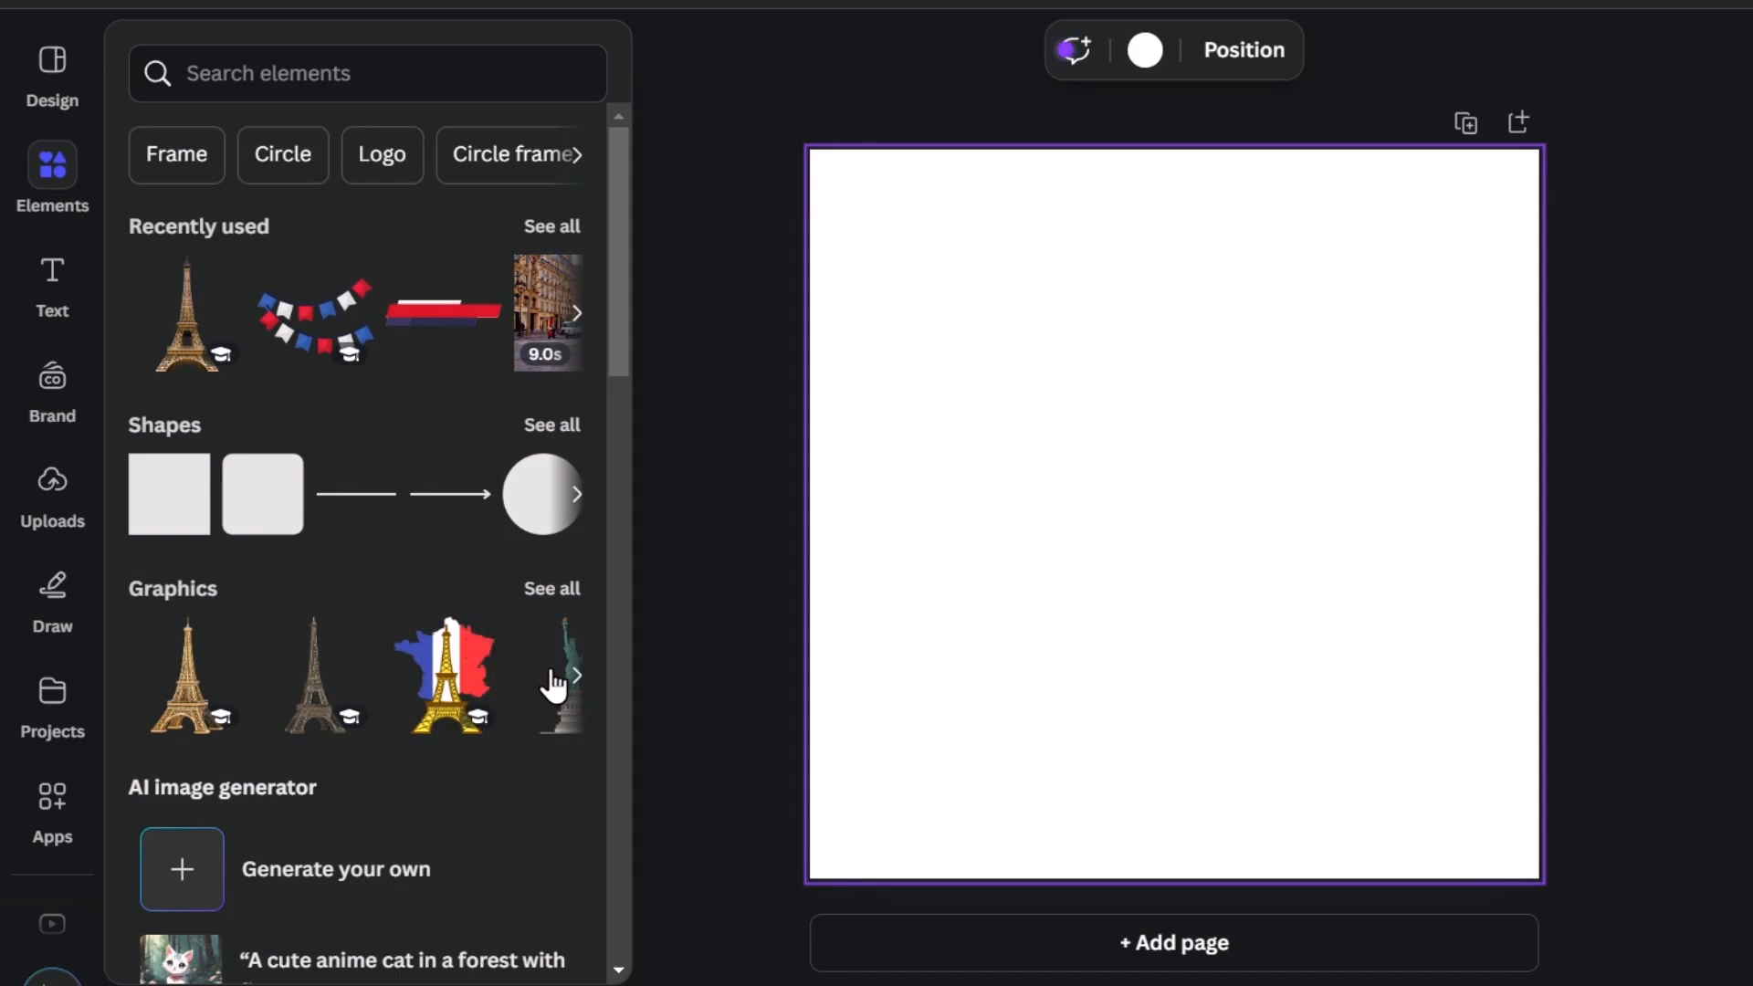
{"action": "left_click", "coordinate": [325, 71]}
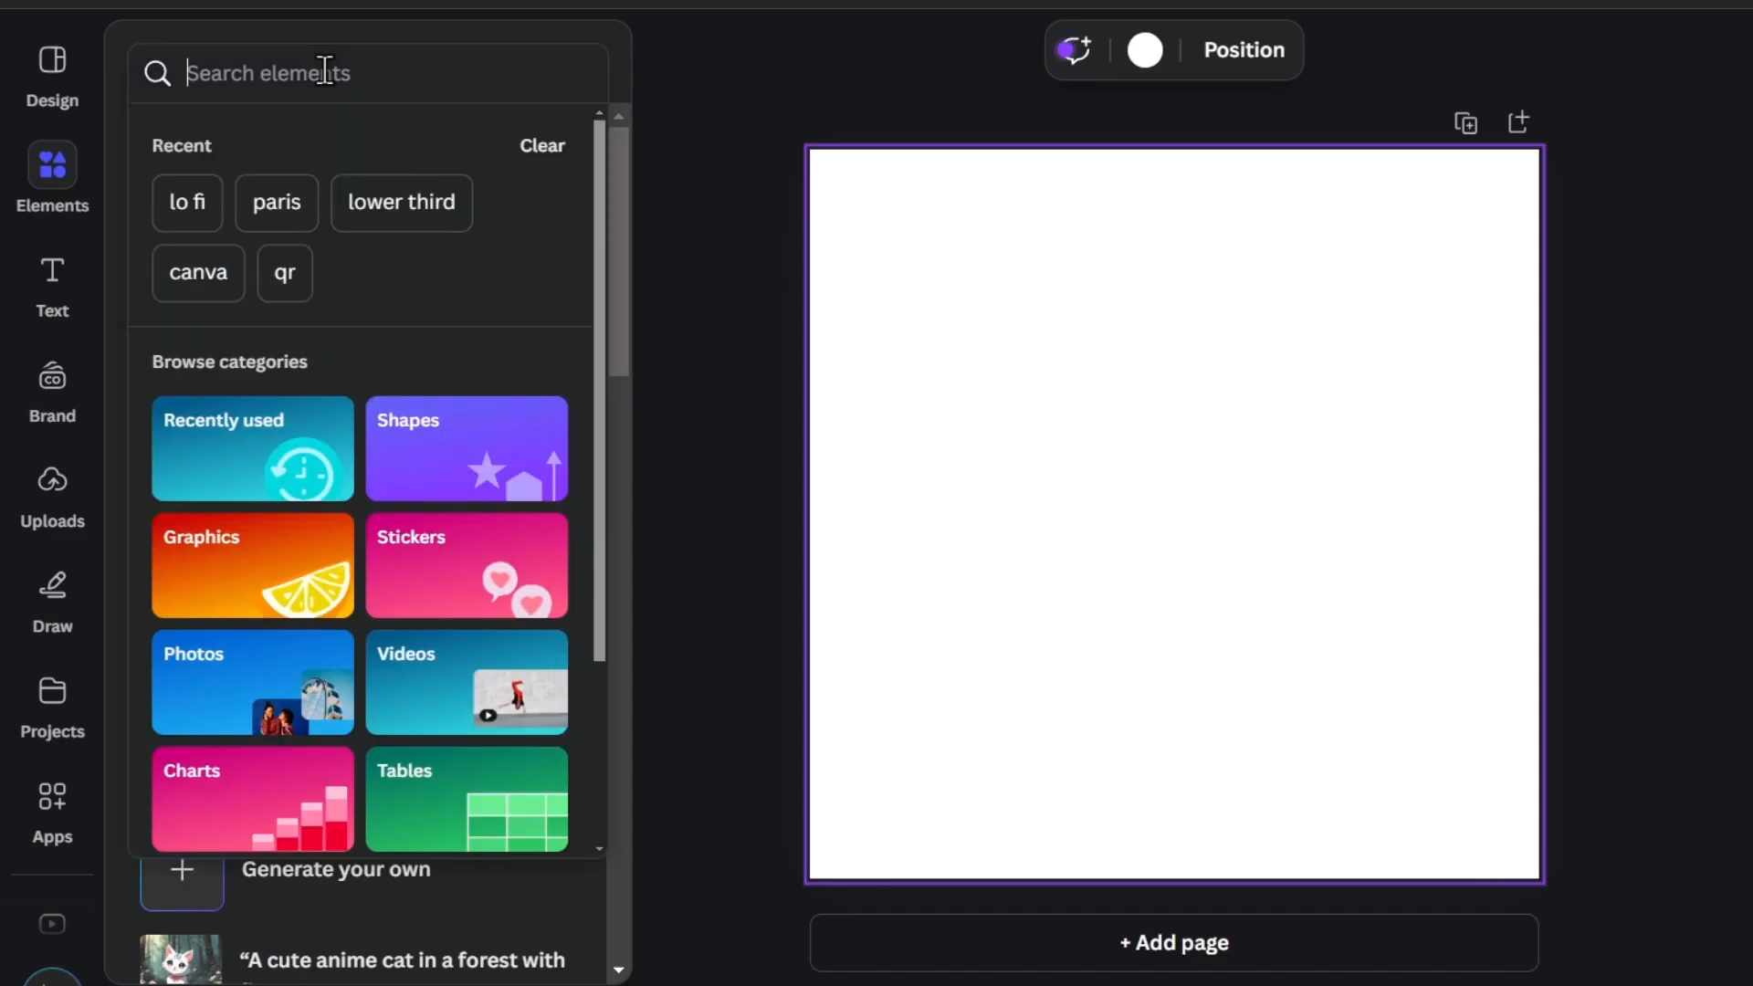
{"action": "type", "text": "pencil"}
{"action": "key", "text": "Return"}
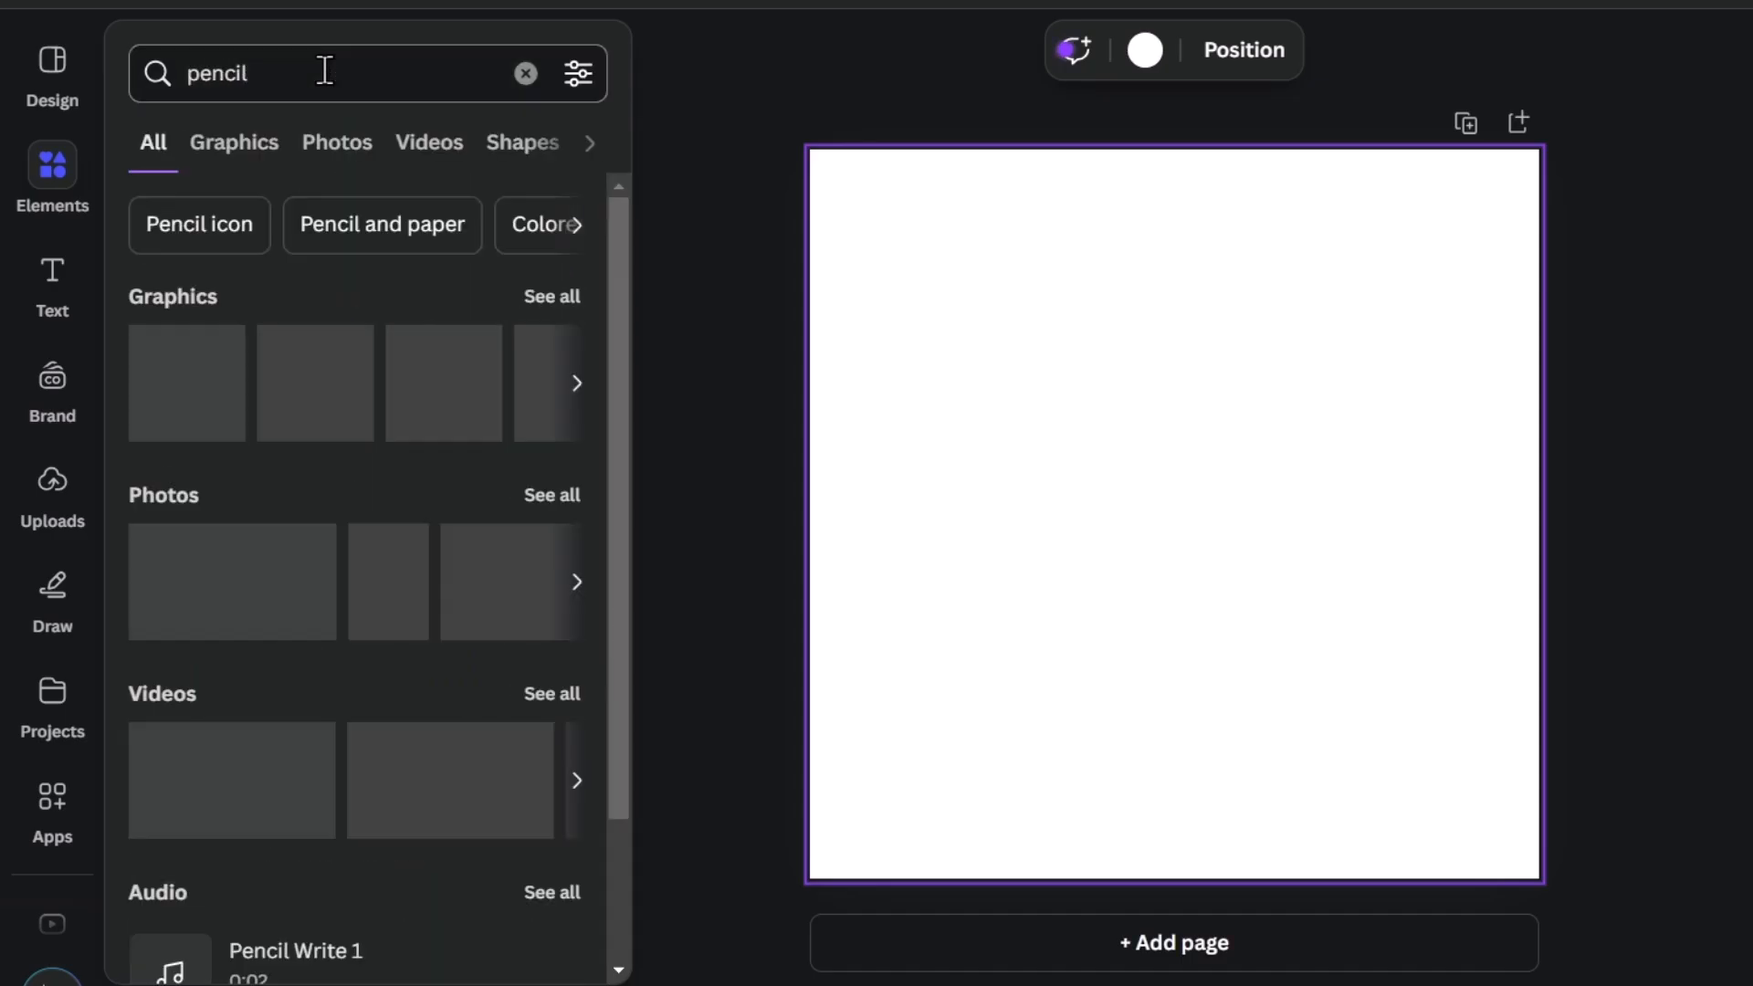
{"action": "left_click", "coordinate": [254, 132]}
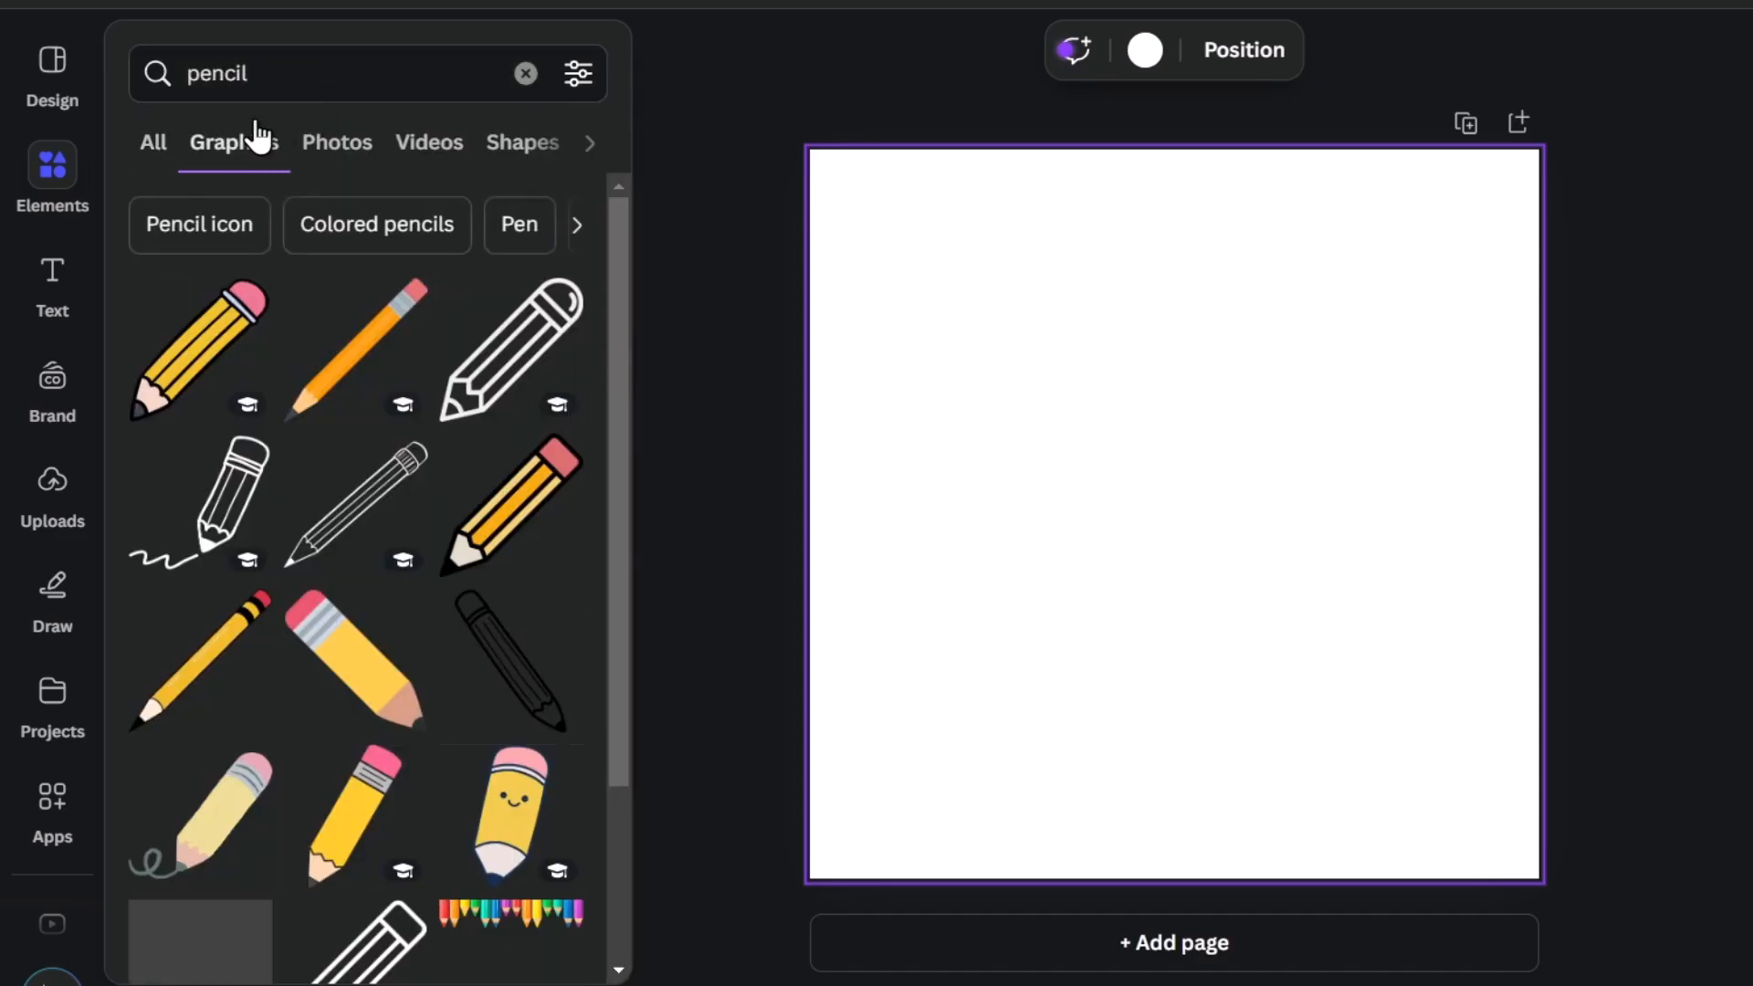
Find the graphic of a pencil writing on sheets of paper and add it to the blank page.
{"action": "scroll", "coordinate": [390, 384], "scroll_direction": "down", "scroll_amount": 7}
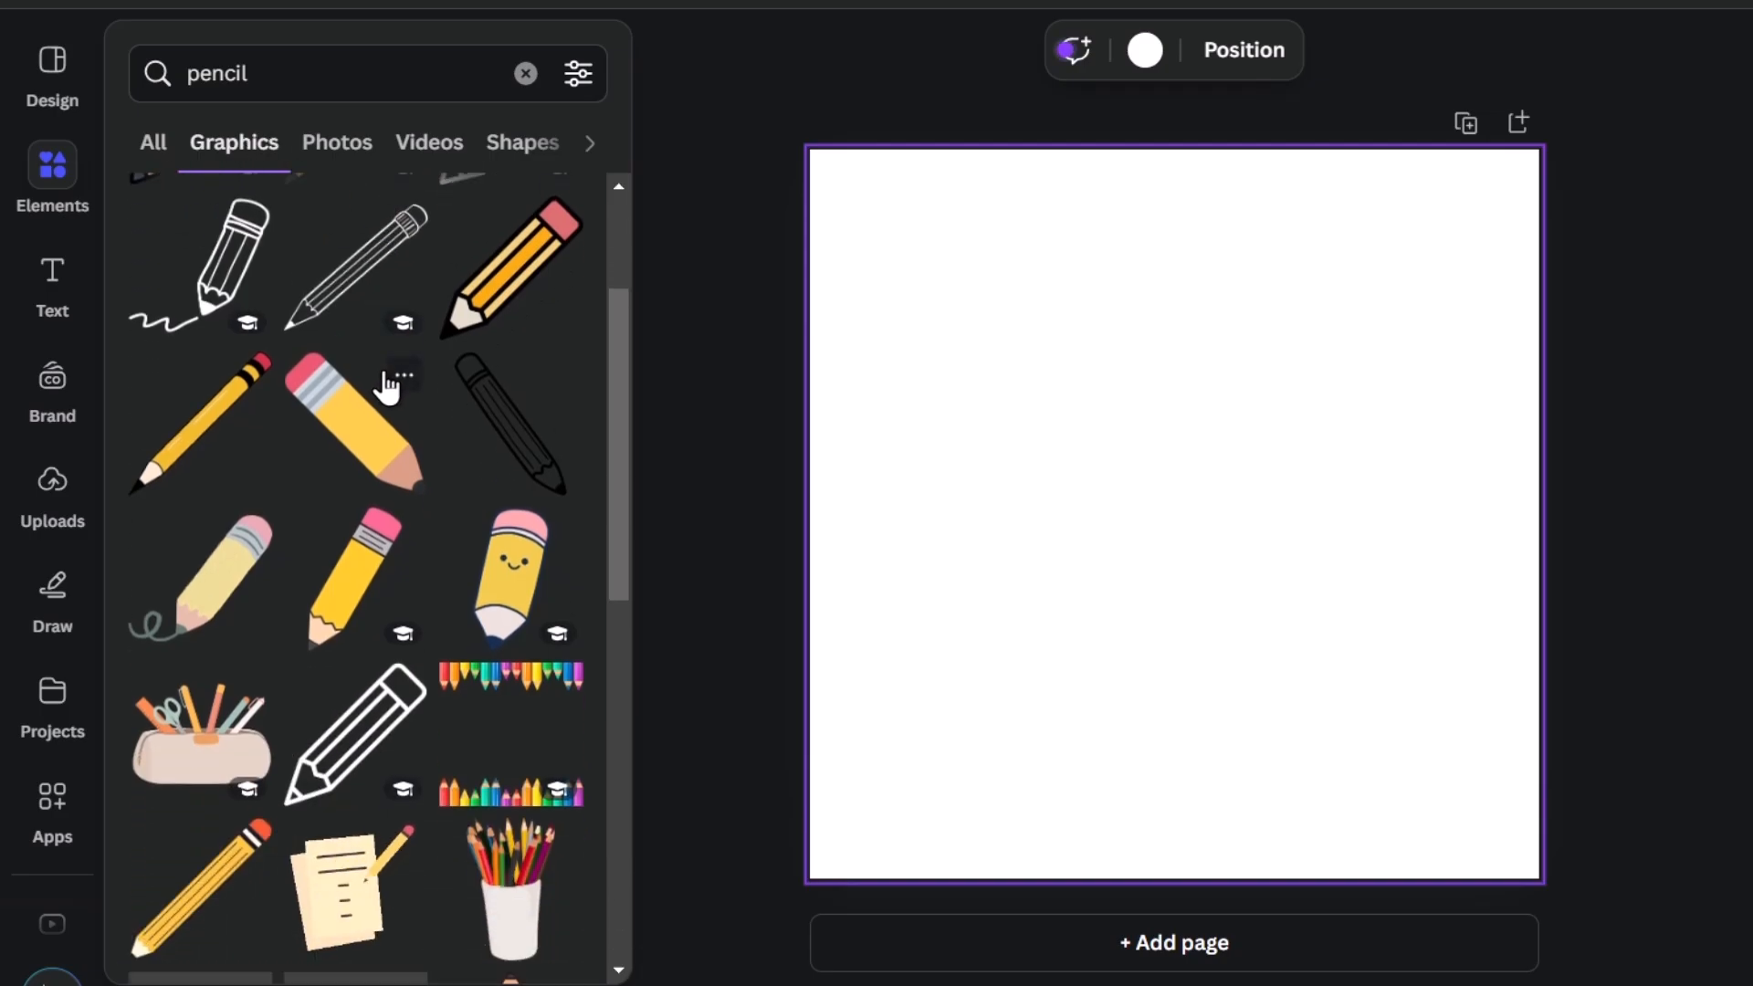
{"action": "scroll", "coordinate": [390, 388], "scroll_direction": "down", "scroll_amount": 8}
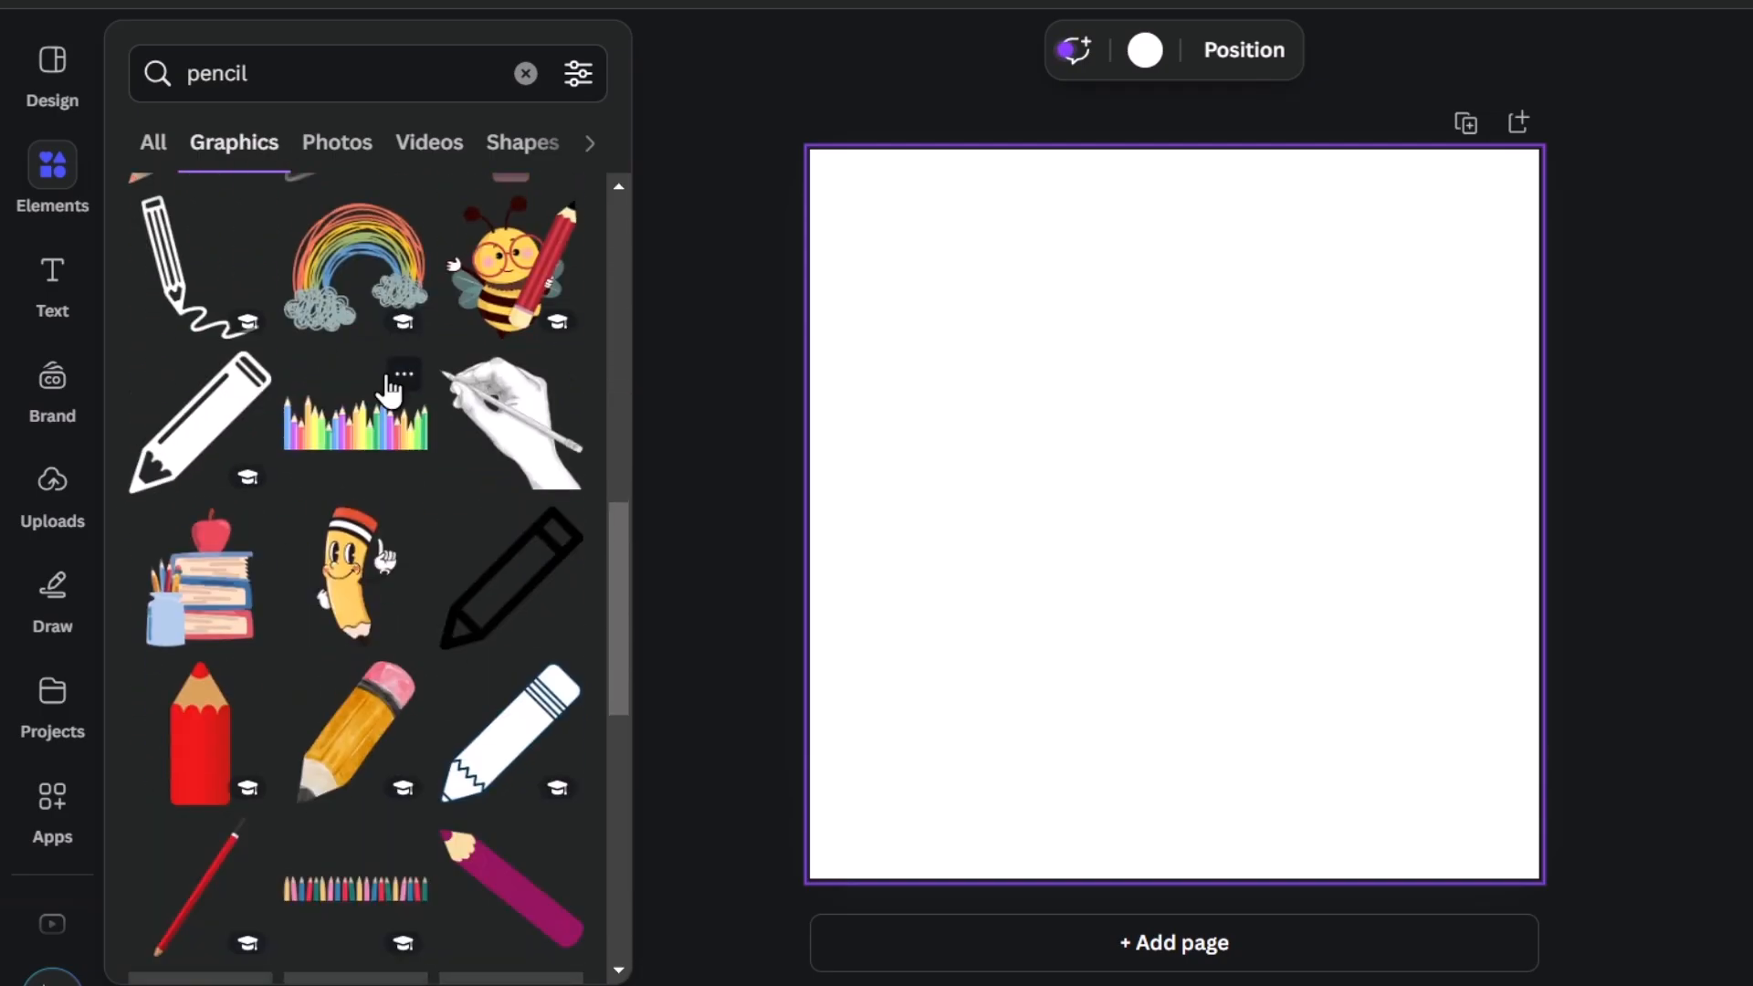
{"action": "scroll", "coordinate": [391, 390], "scroll_direction": "down", "scroll_amount": 10}
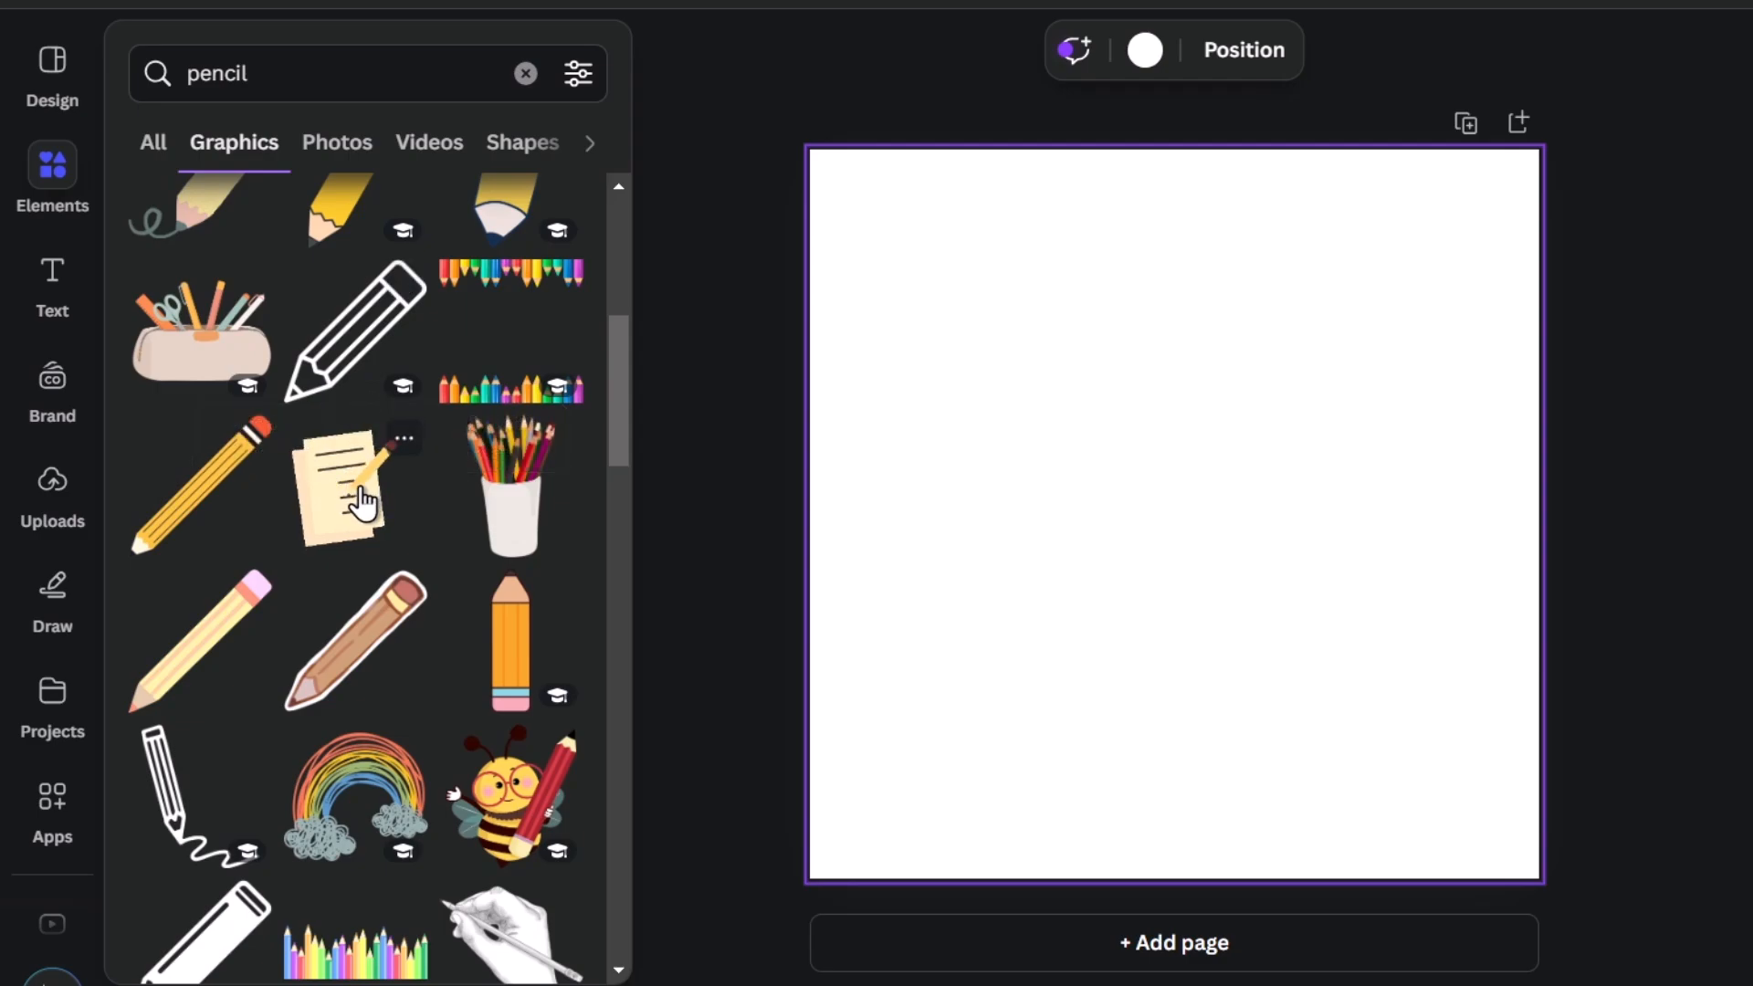
{"action": "left_click", "coordinate": [364, 503]}
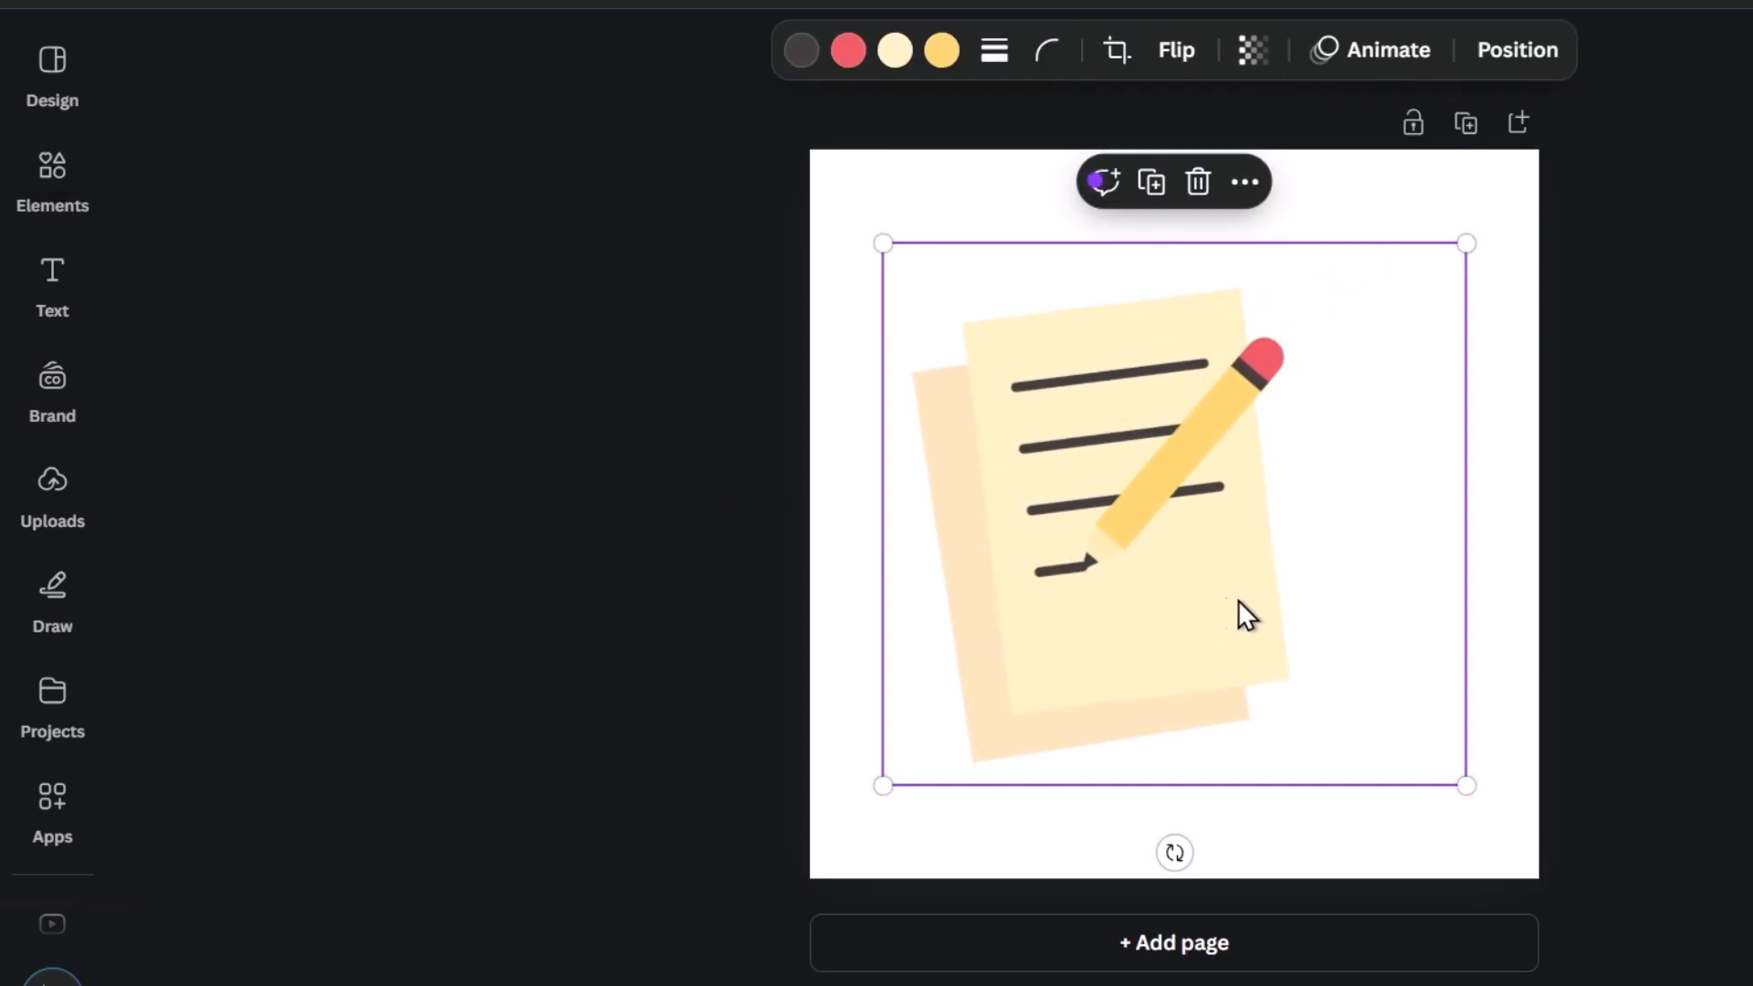
Reposition and enlarge the paper-and-pencil graphic so that it fills most of the page.
{"action": "key", "text": "ctrl+minus"}
{"action": "left_click_drag", "start_coordinate": [1159, 513], "coordinate": [1114, 577]}
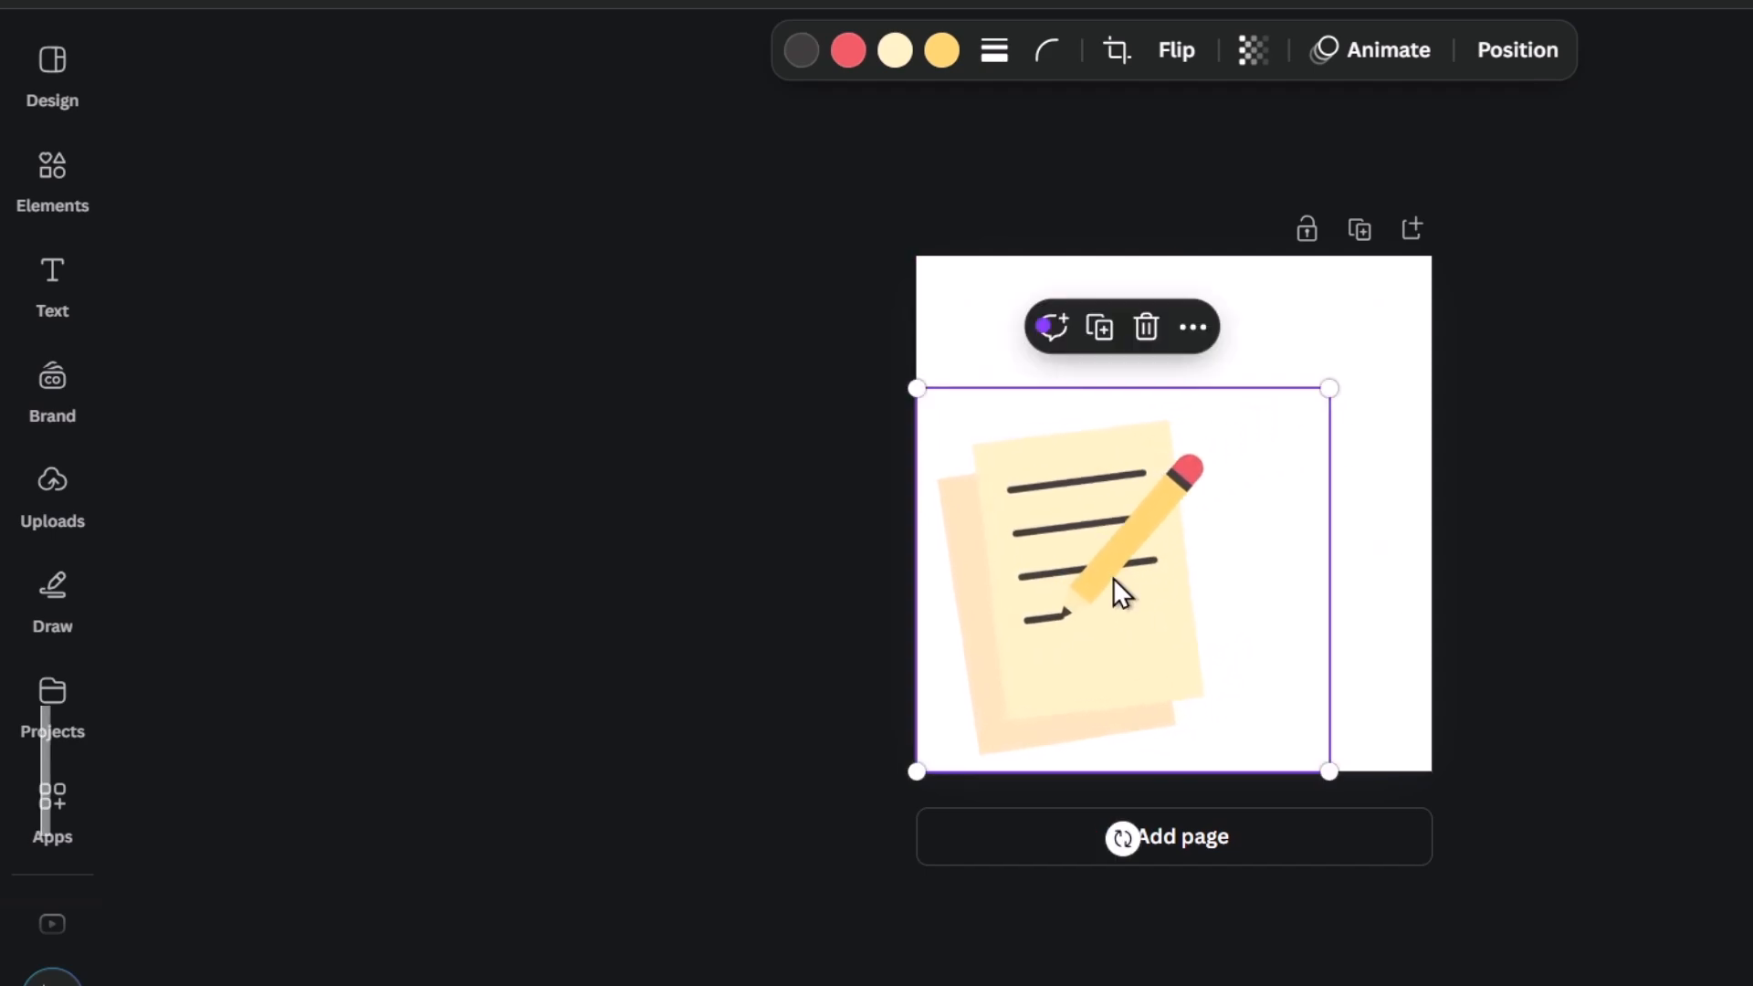
{"action": "left_click_drag", "start_coordinate": [1328, 388], "coordinate": [1432, 293]}
{"action": "mouse_move", "coordinate": [1270, 515]}
{"action": "left_mouse_down"}
{"action": "mouse_move", "coordinate": [1269, 474]}
{"action": "mouse_move", "coordinate": [1292, 462]}
{"action": "mouse_move", "coordinate": [1311, 481]}
{"action": "mouse_move", "coordinate": [1283, 485]}
{"action": "left_mouse_up"}
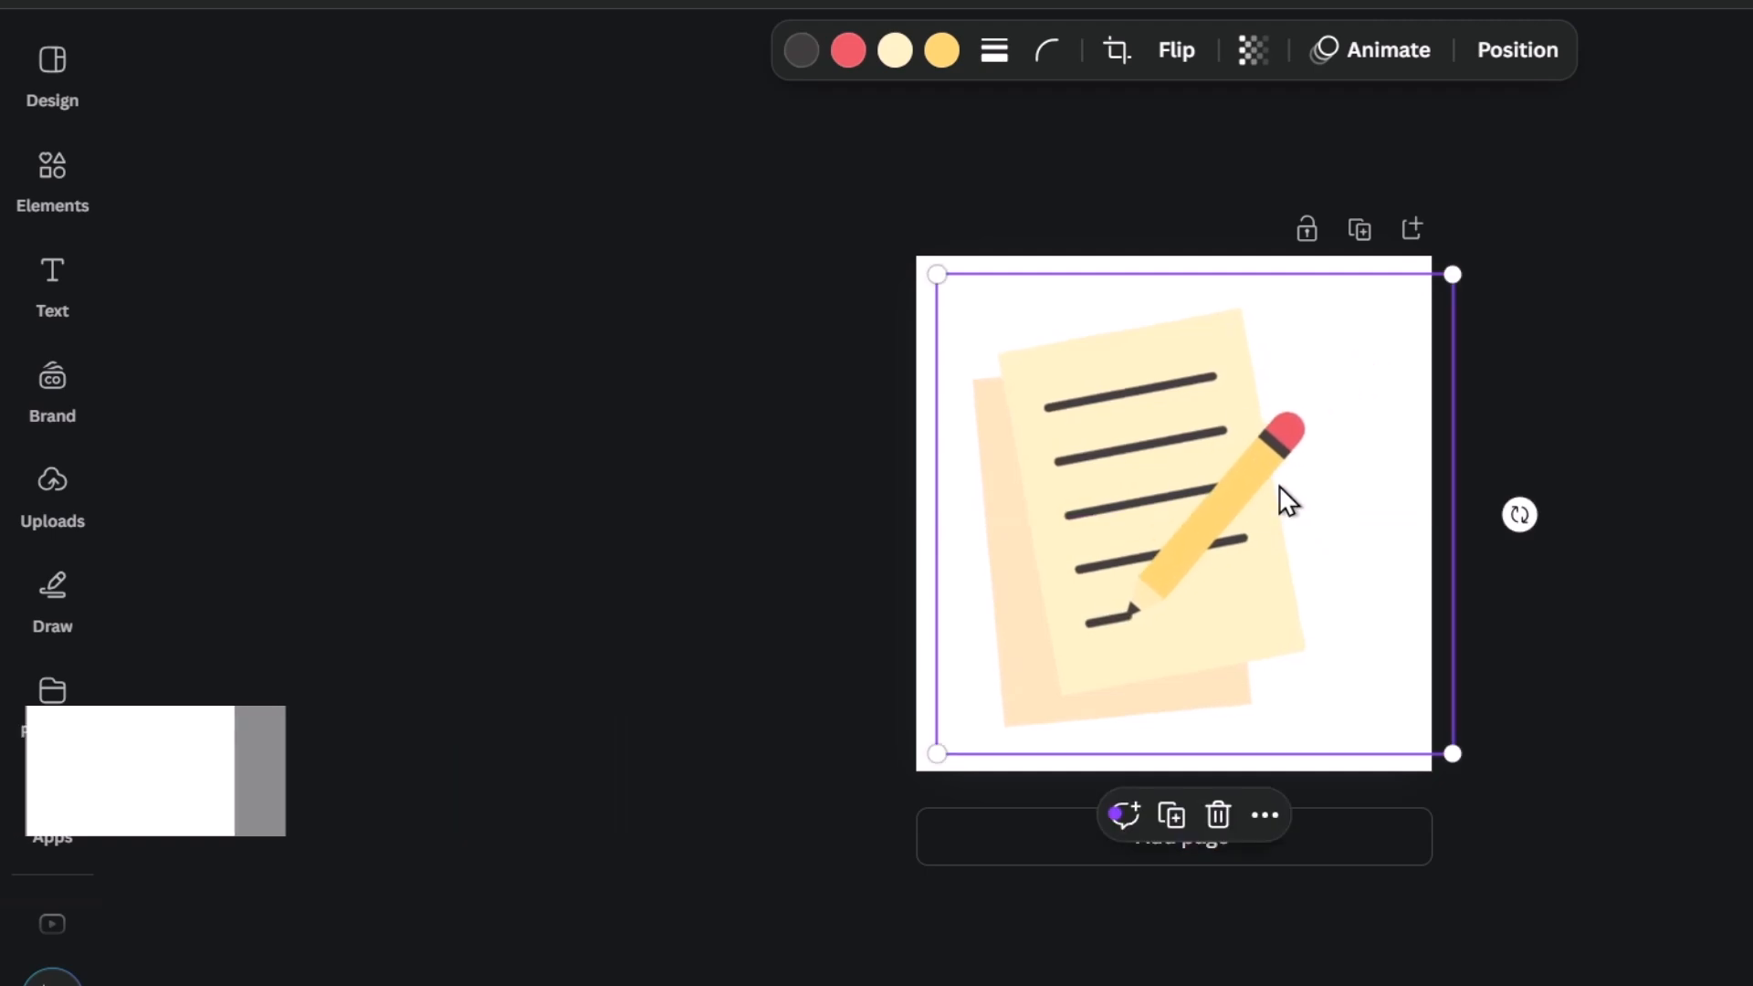
View the background colours available for the page without changing the white background.
{"action": "left_click", "coordinate": [925, 315]}
{"action": "left_click", "coordinate": [1000, 50]}
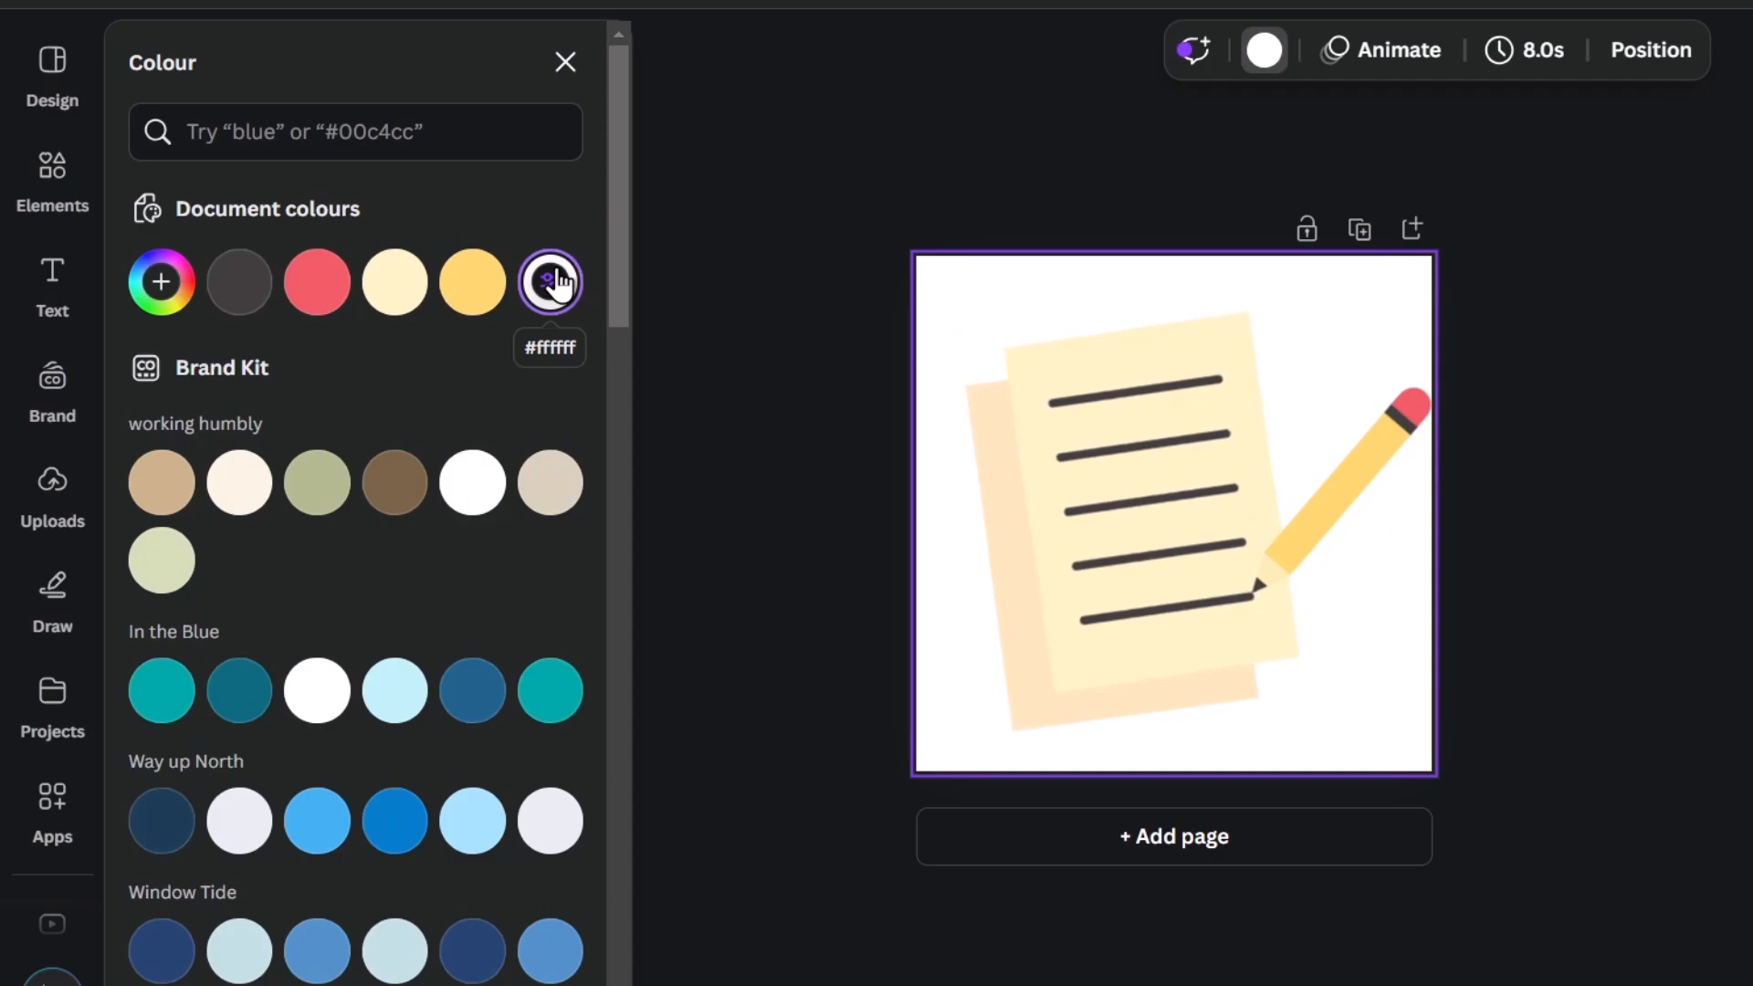
{"action": "left_click", "coordinate": [1638, 424]}
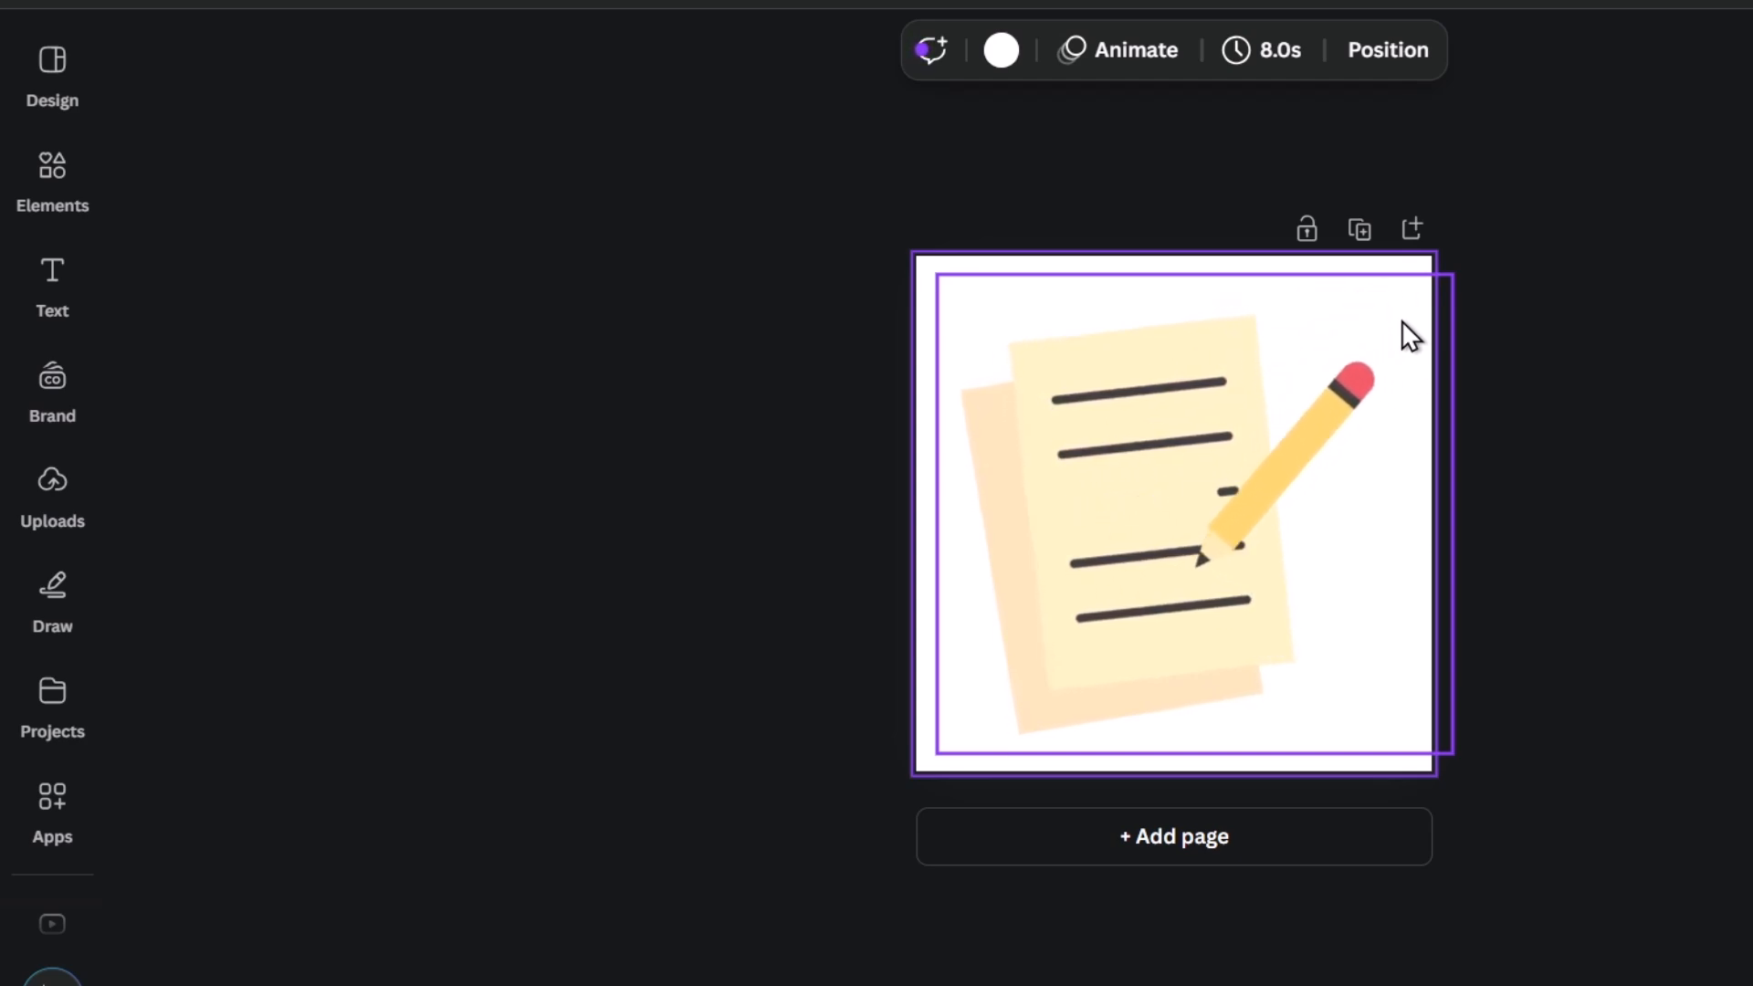
Download the design as a GIF at size 0.8 with a transparent background.
{"action": "left_click", "coordinate": [1732, 70]}
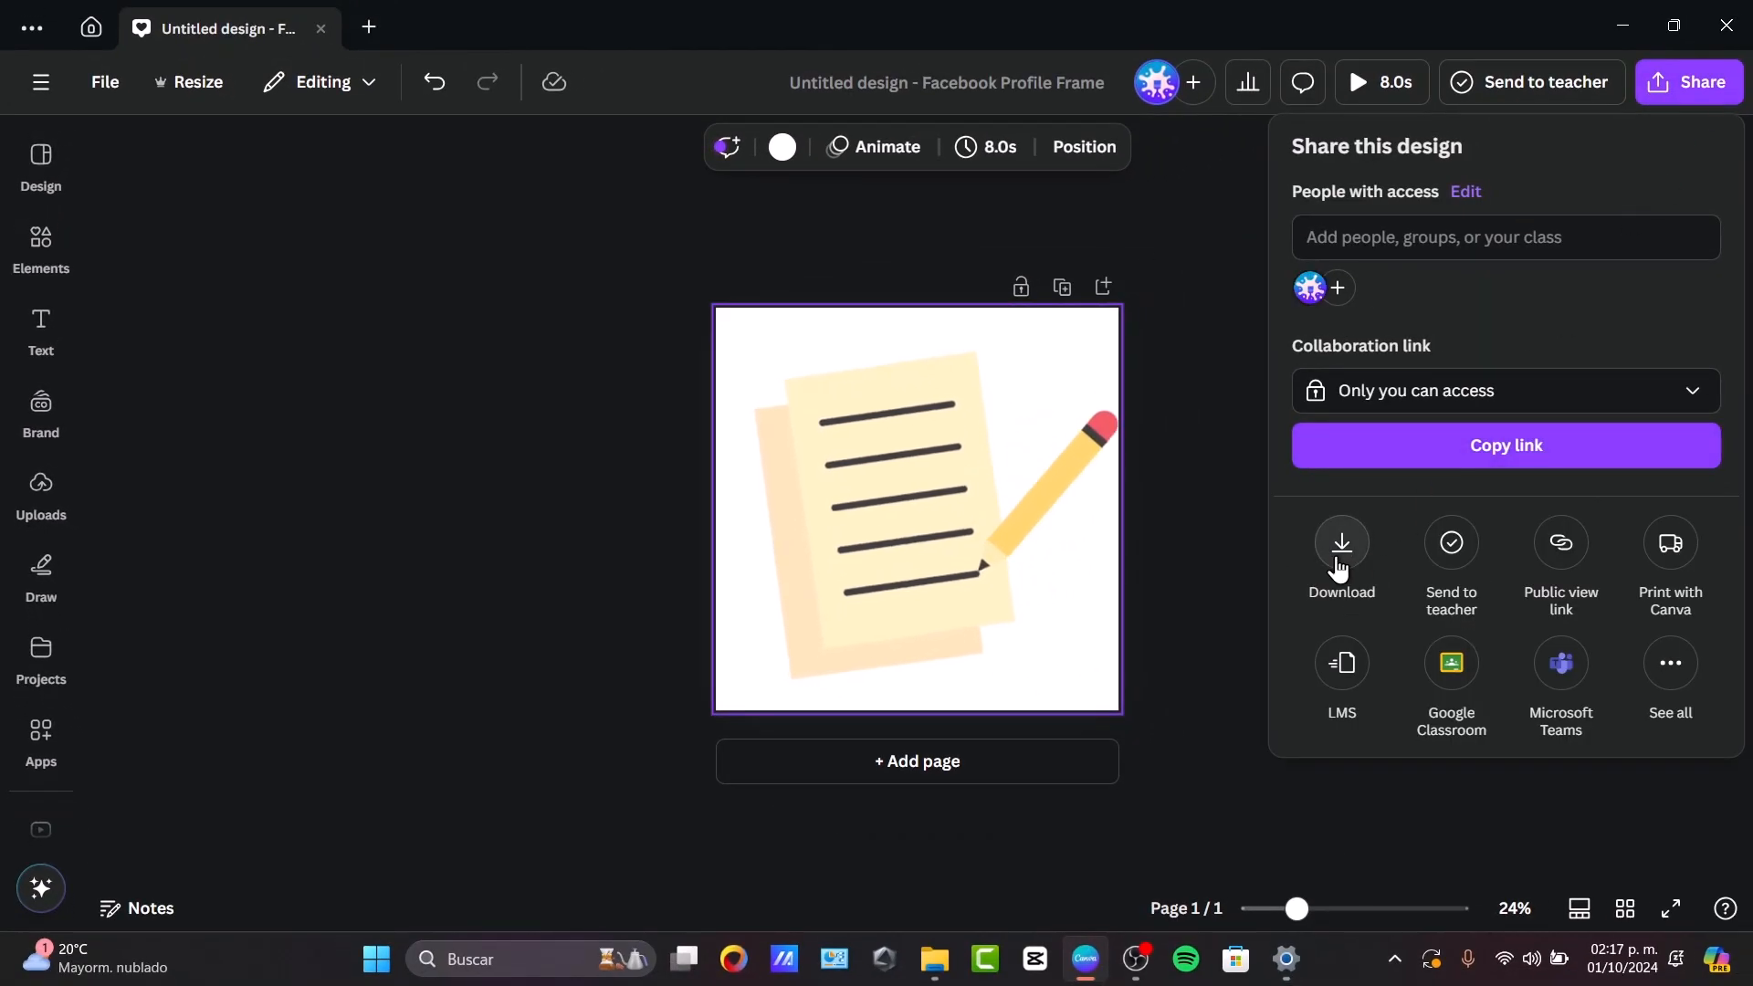
{"action": "left_click", "coordinate": [1337, 562]}
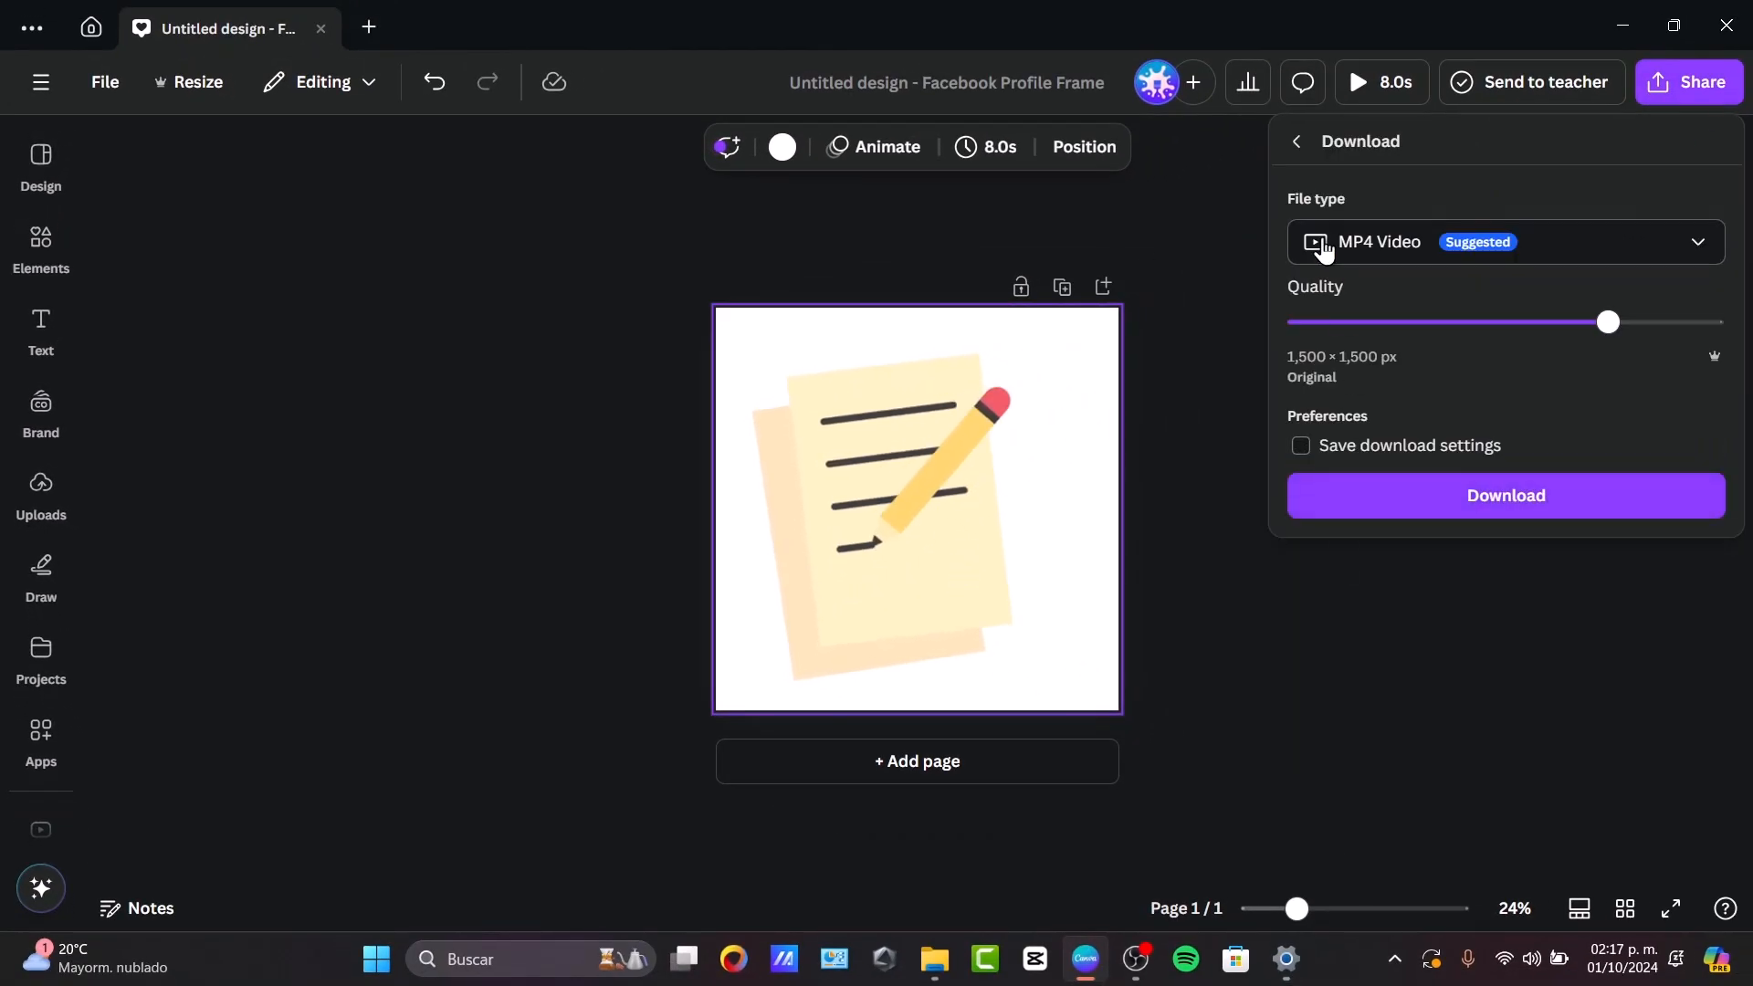
{"action": "left_click", "coordinate": [1342, 245]}
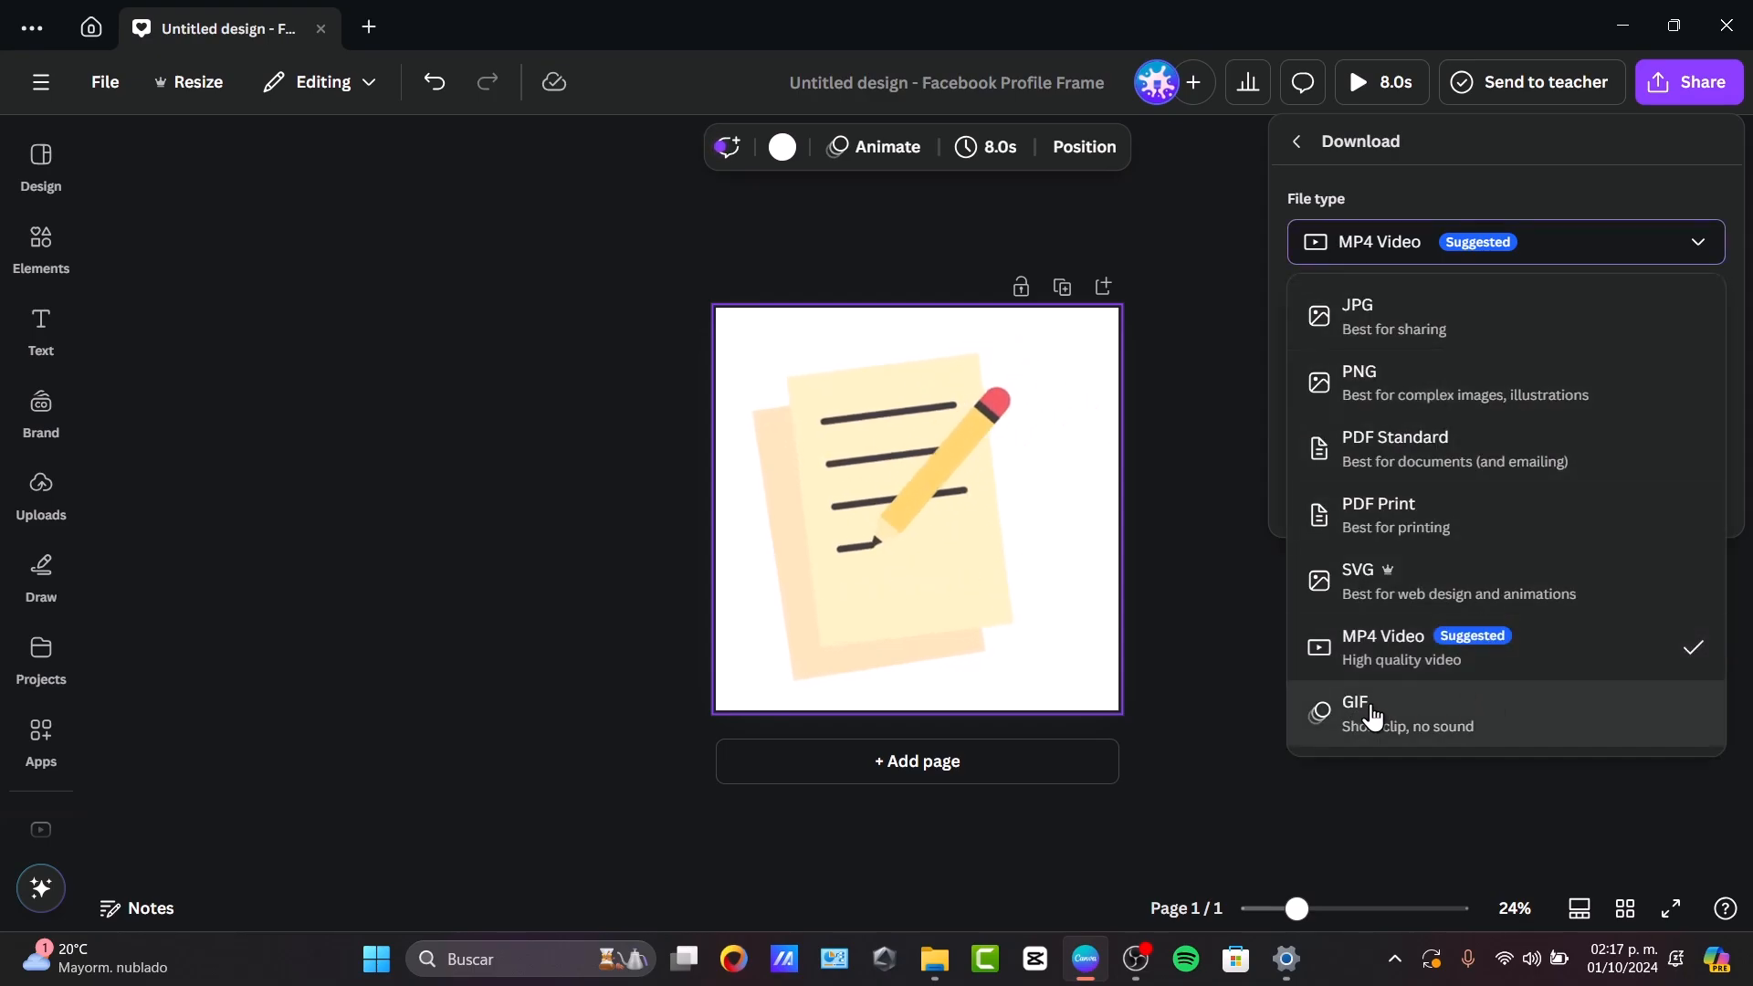
{"action": "left_click", "coordinate": [1406, 741]}
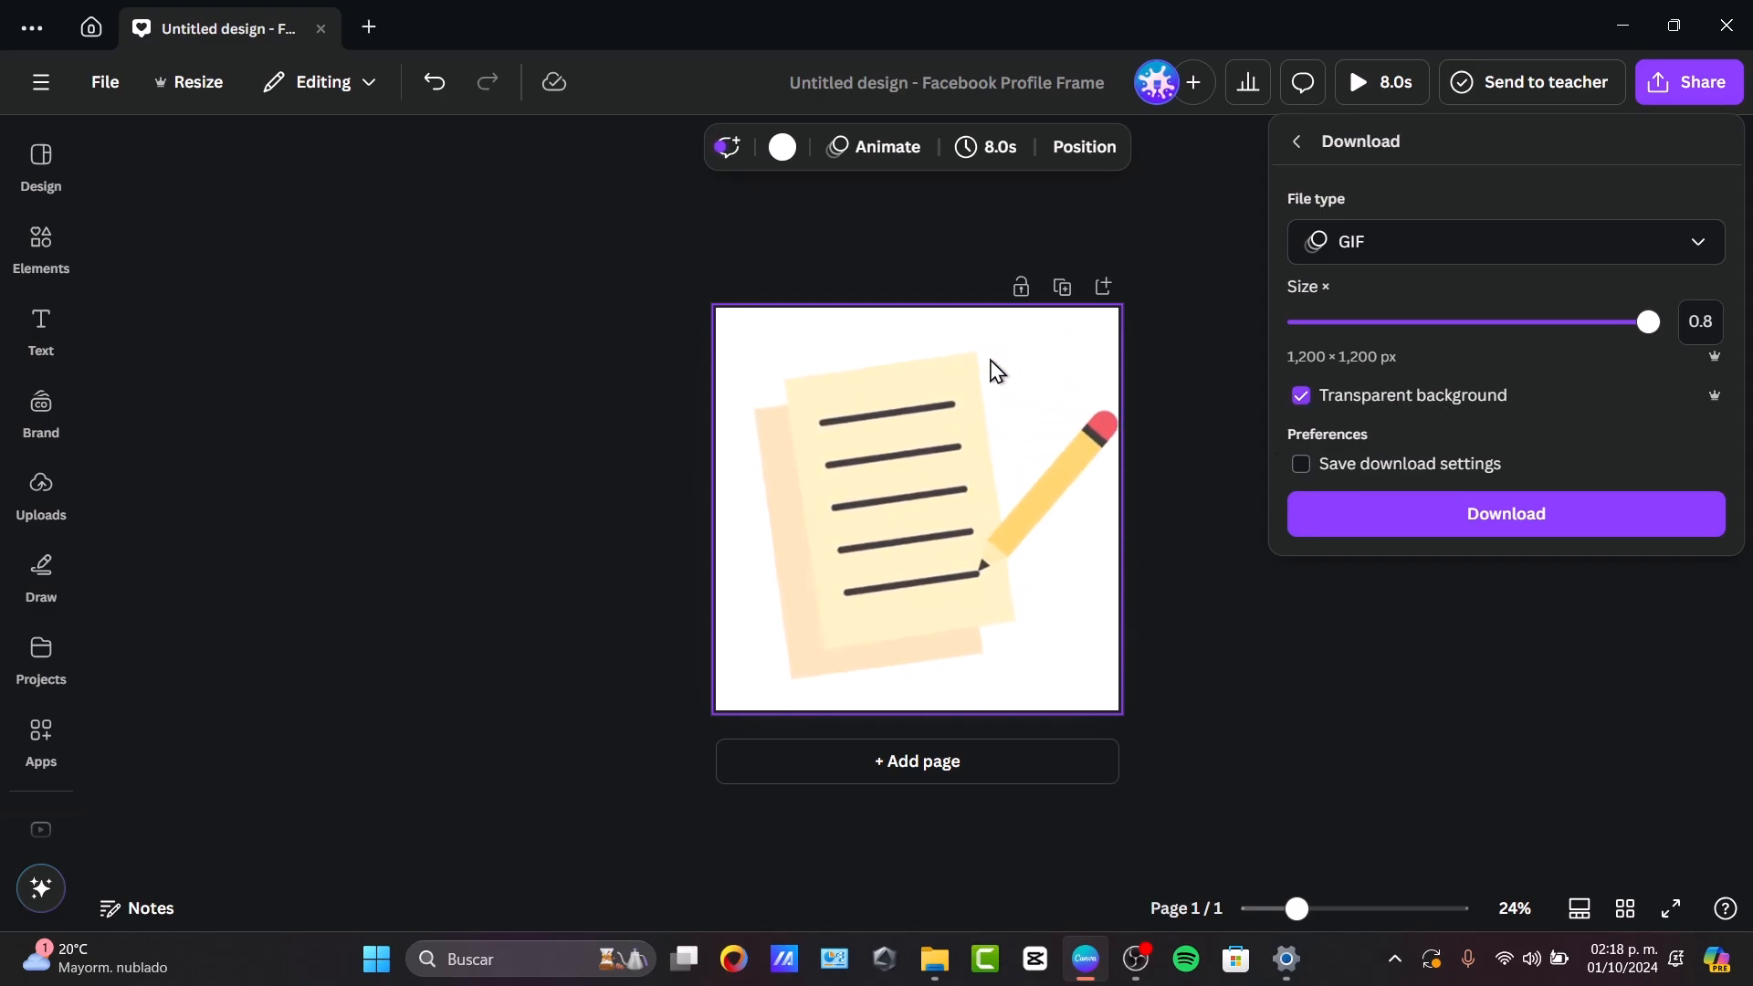
{"action": "left_click", "coordinate": [1481, 508]}
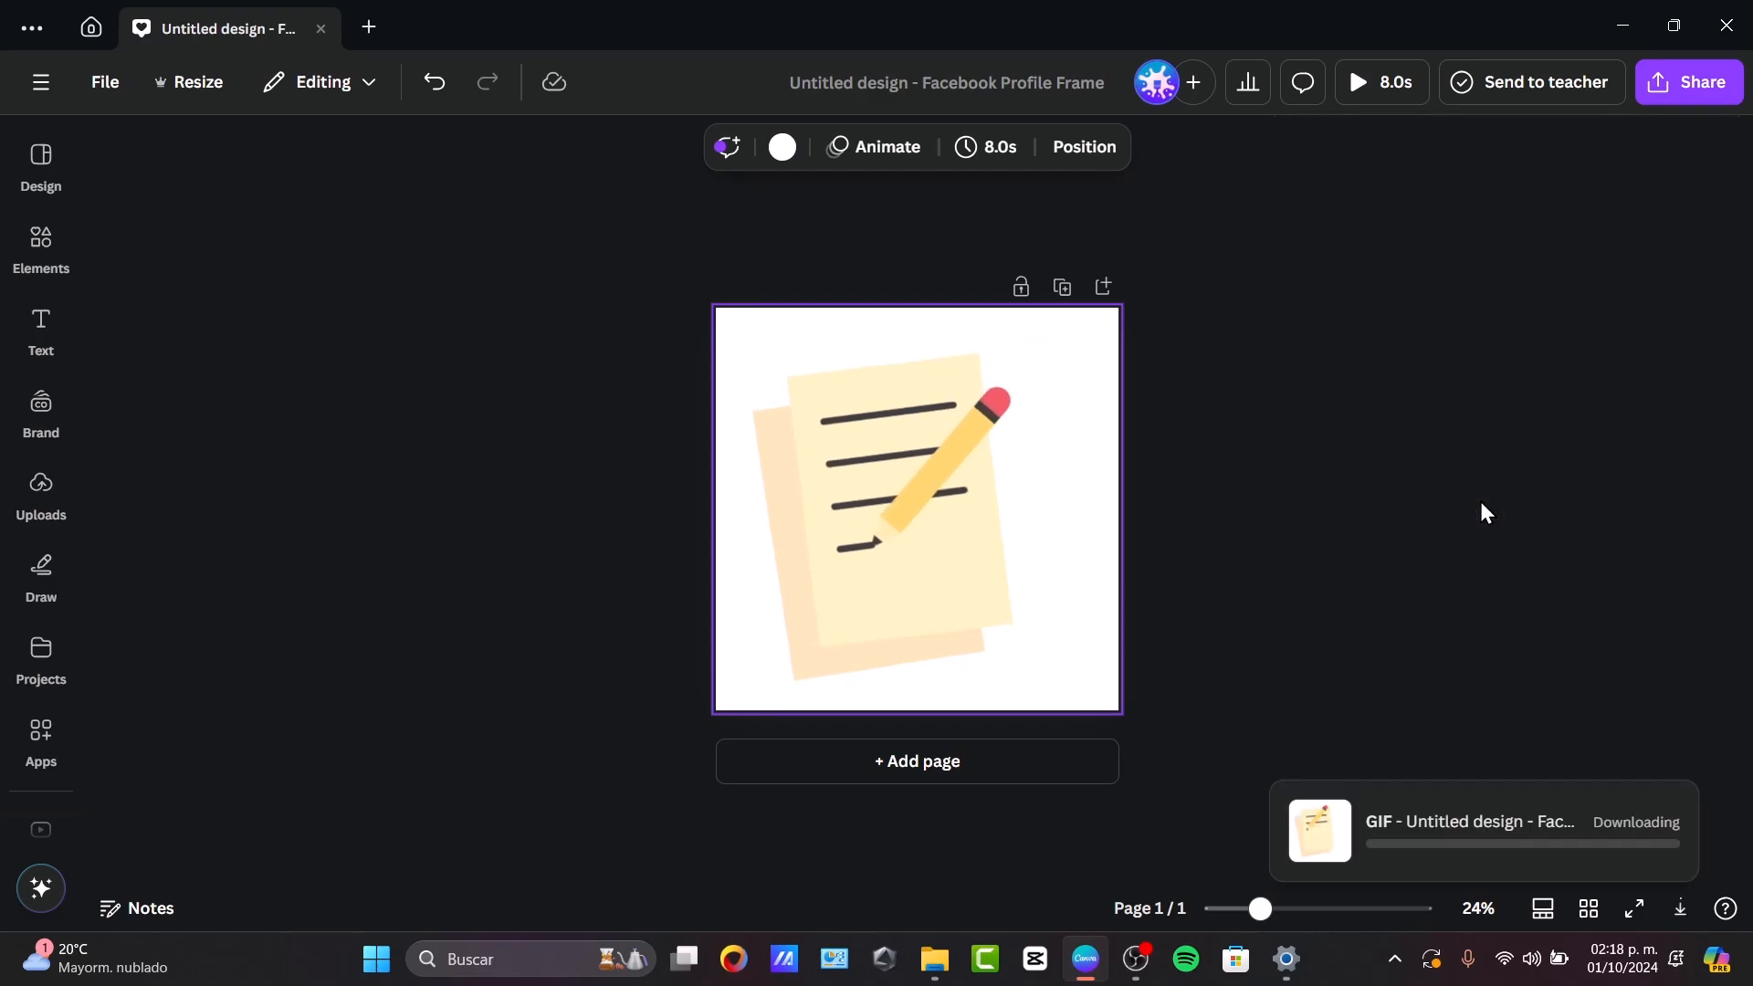
Add a second page and insert the pencil-sketch graphic of a hand holding a pencil on it.
{"action": "left_click", "coordinate": [661, 294]}
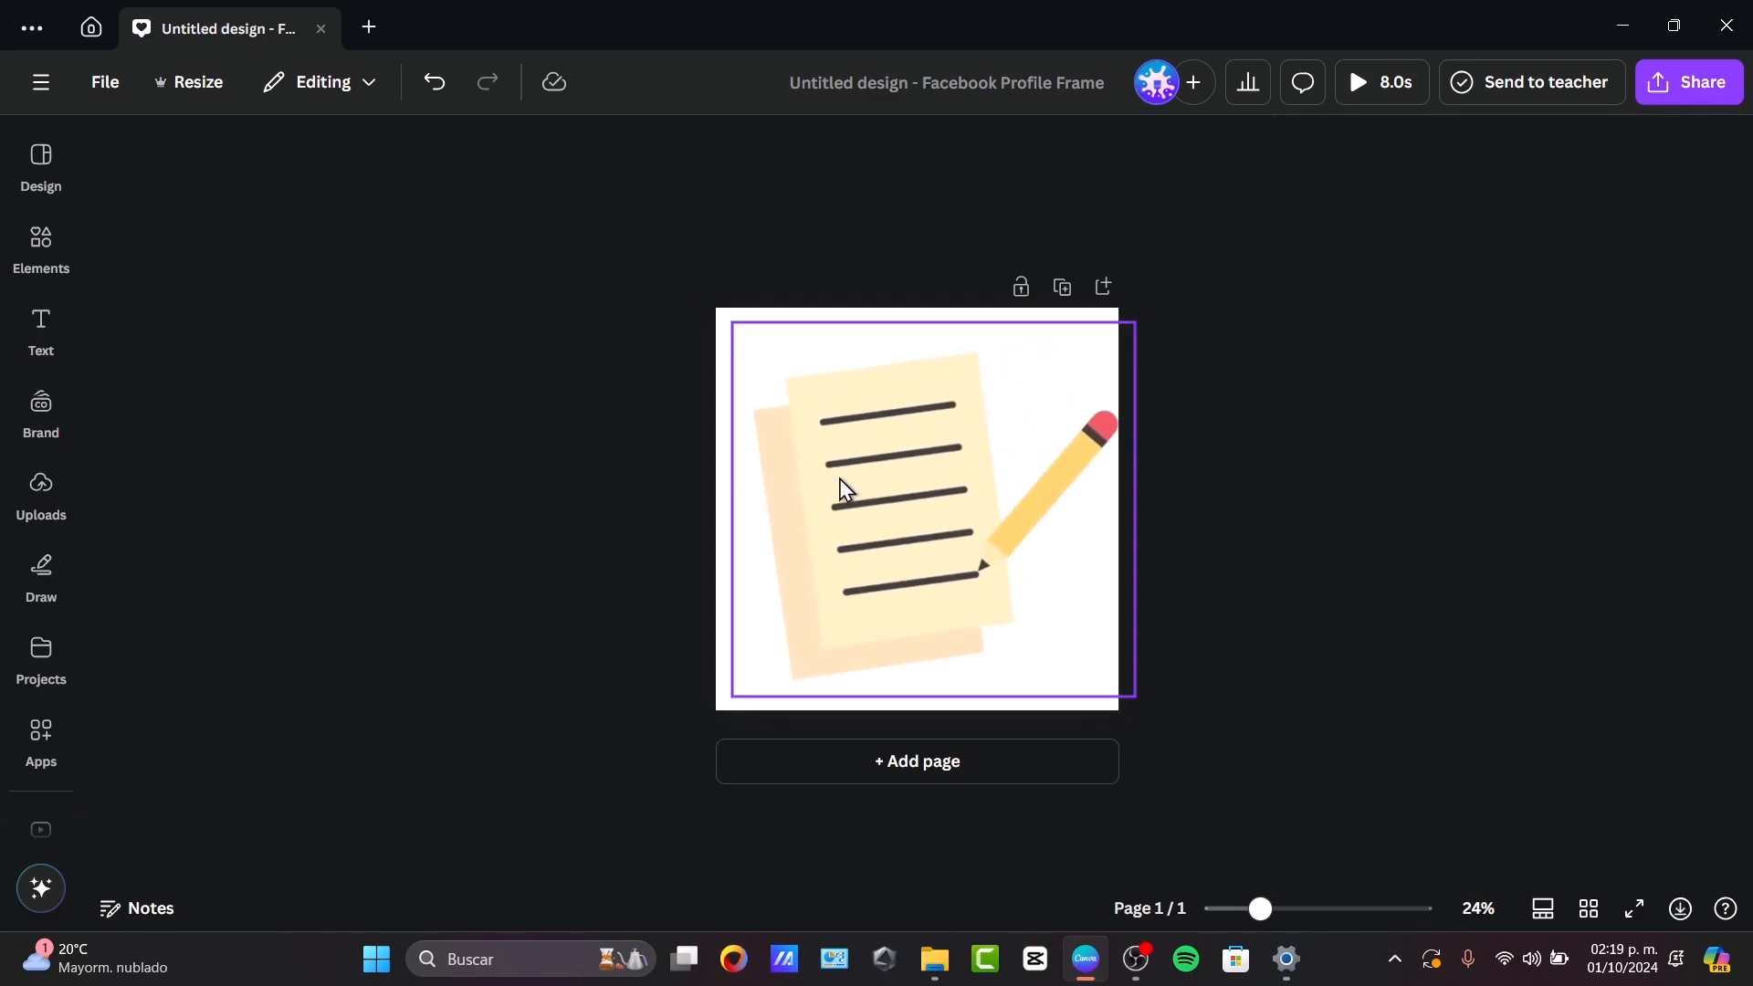
{"action": "left_click", "coordinate": [943, 768]}
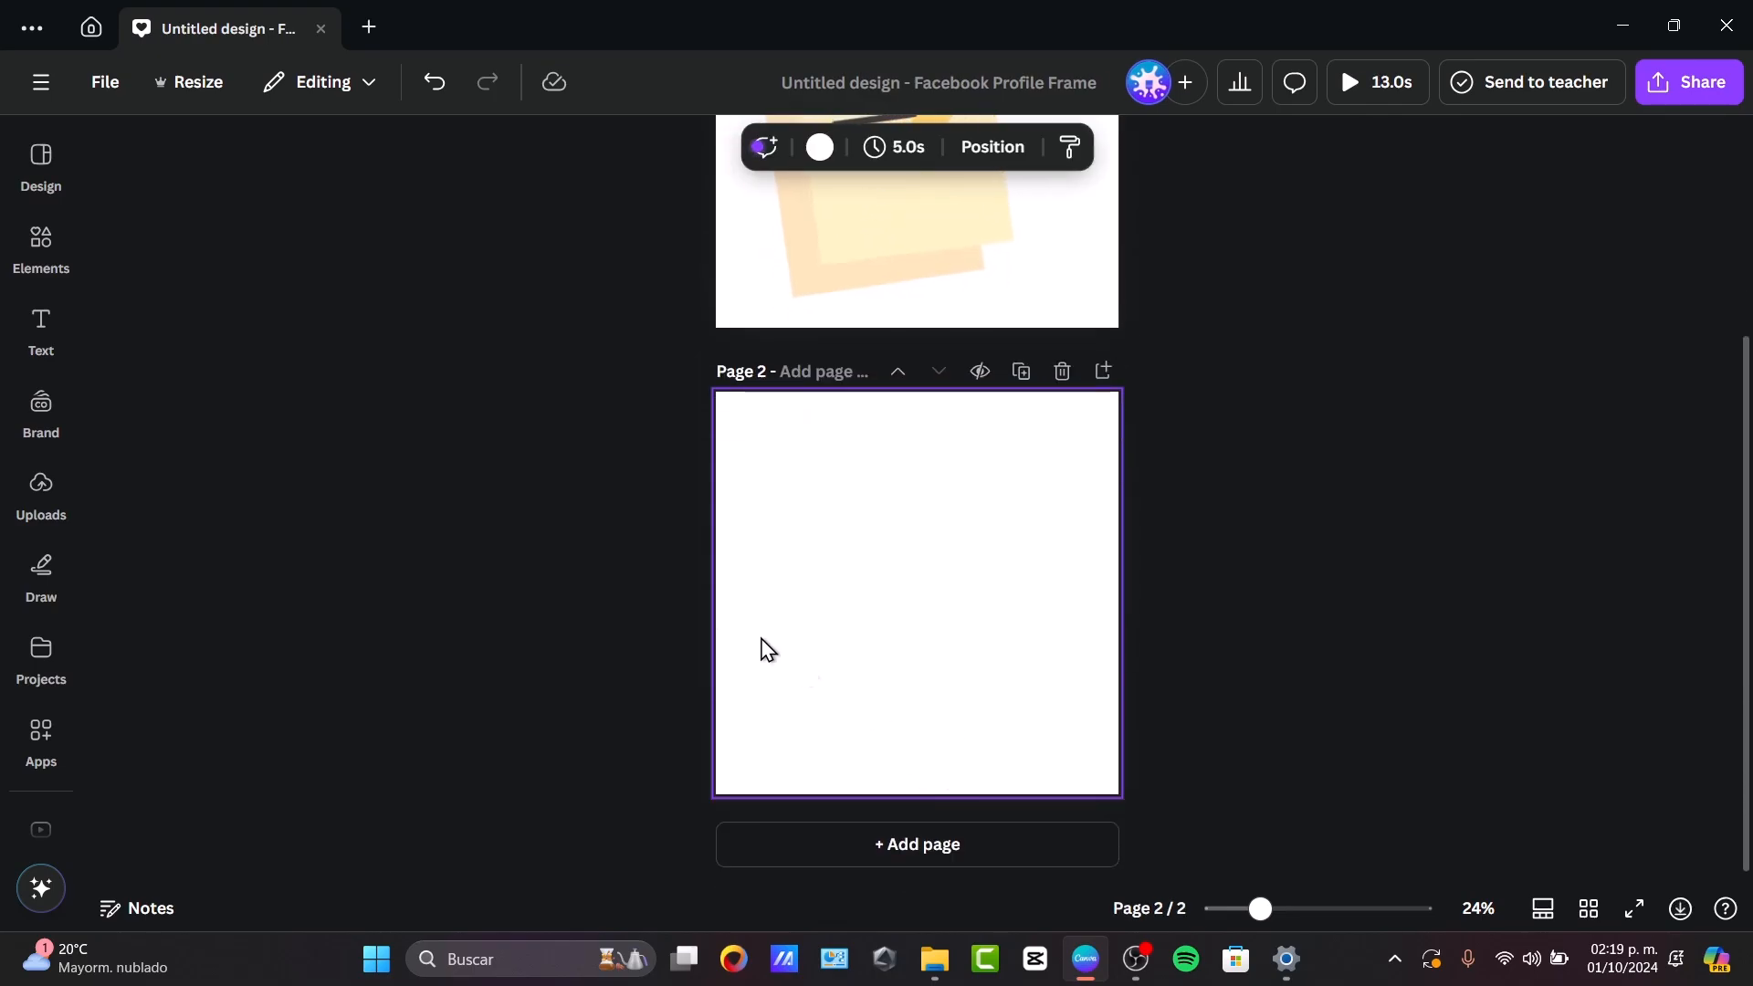
{"action": "left_click", "coordinate": [18, 254]}
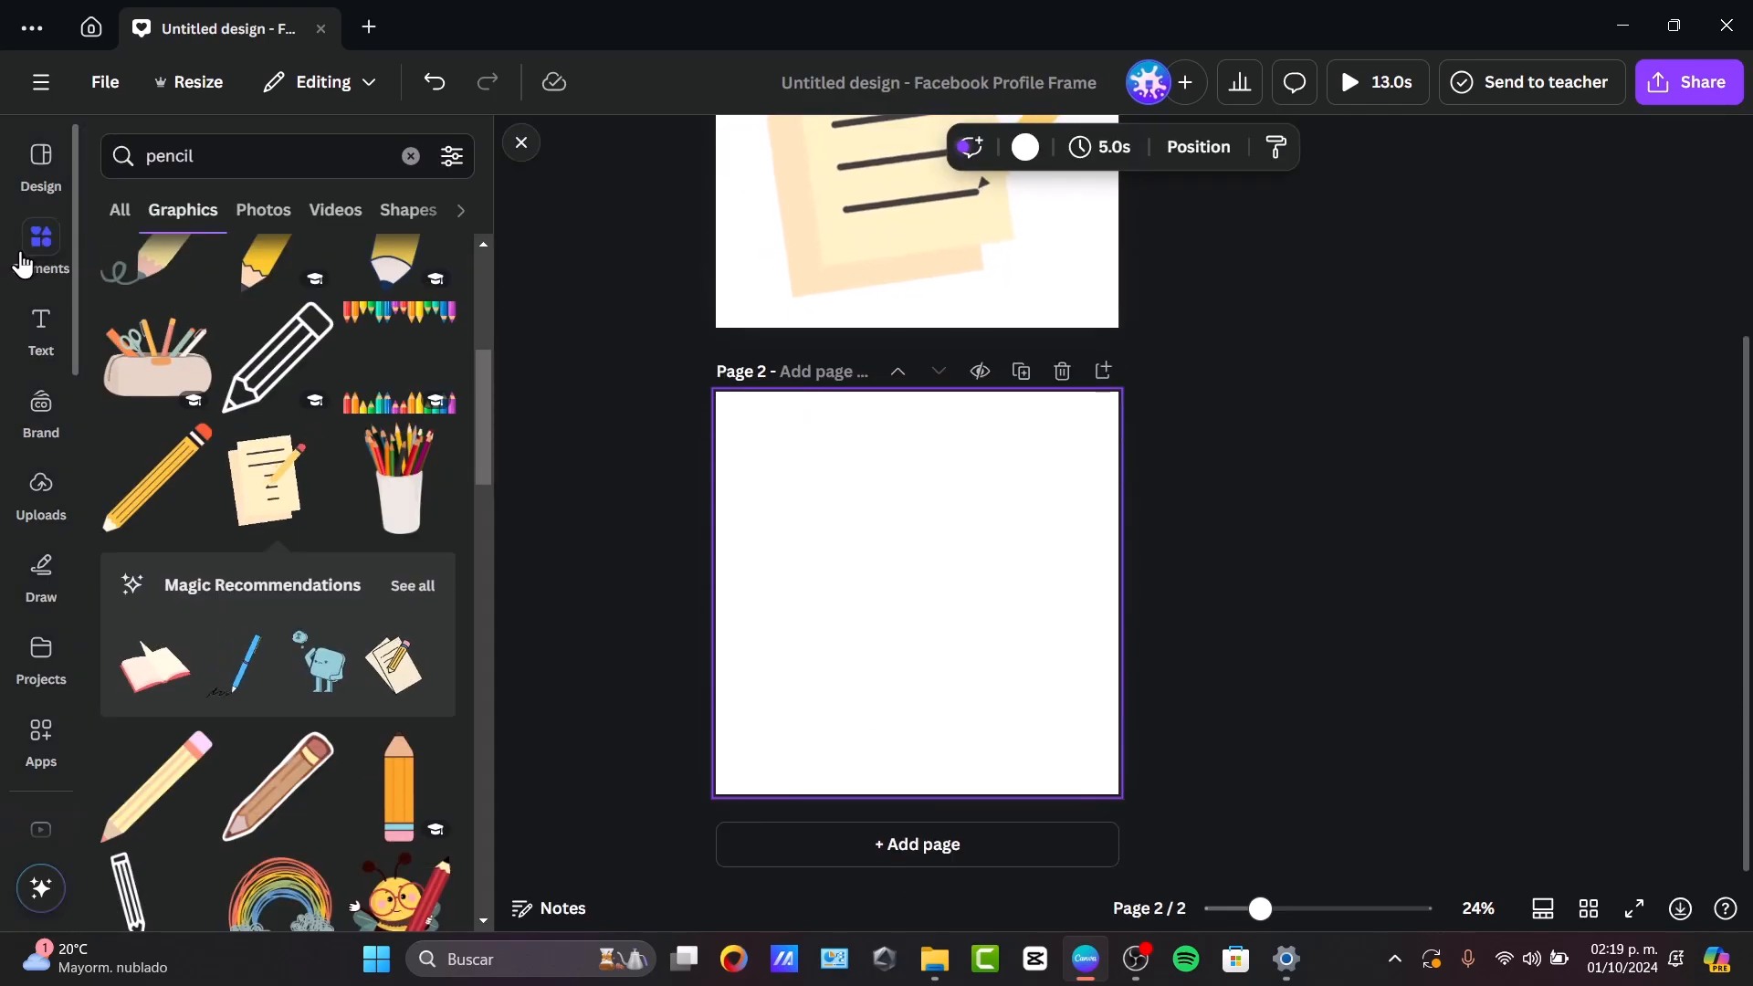
{"action": "scroll", "coordinate": [274, 575], "scroll_direction": "down", "scroll_amount": 5}
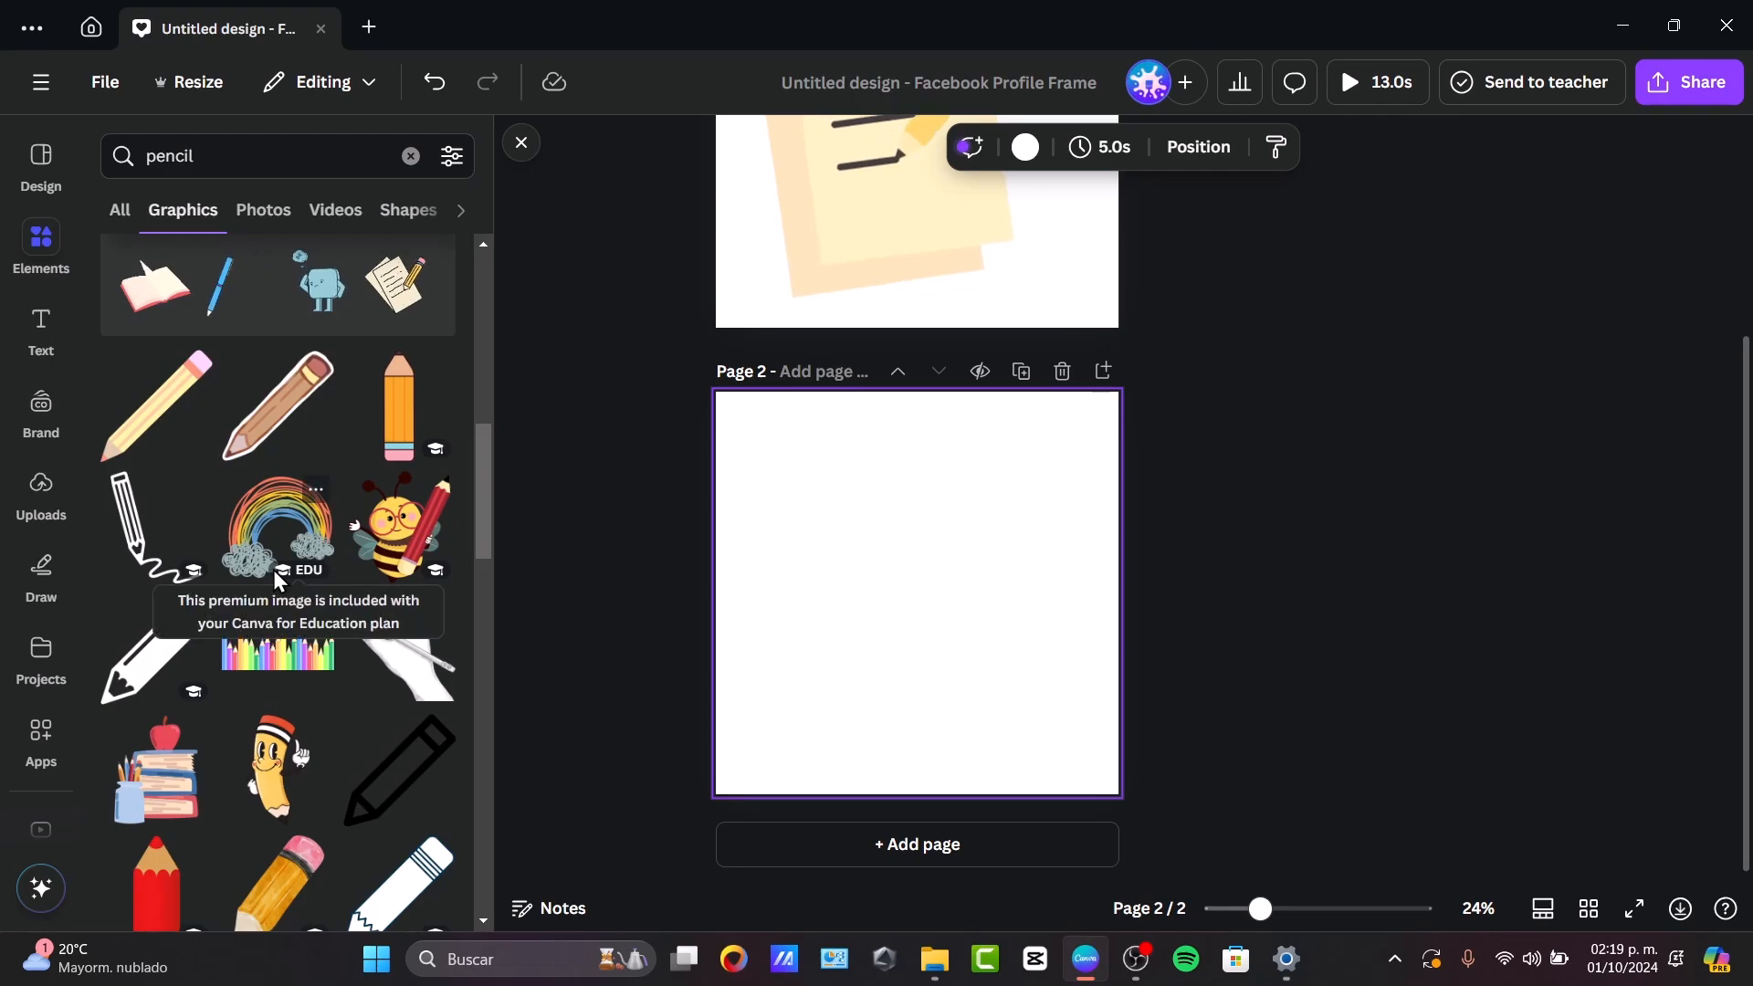
{"action": "left_click", "coordinate": [376, 672]}
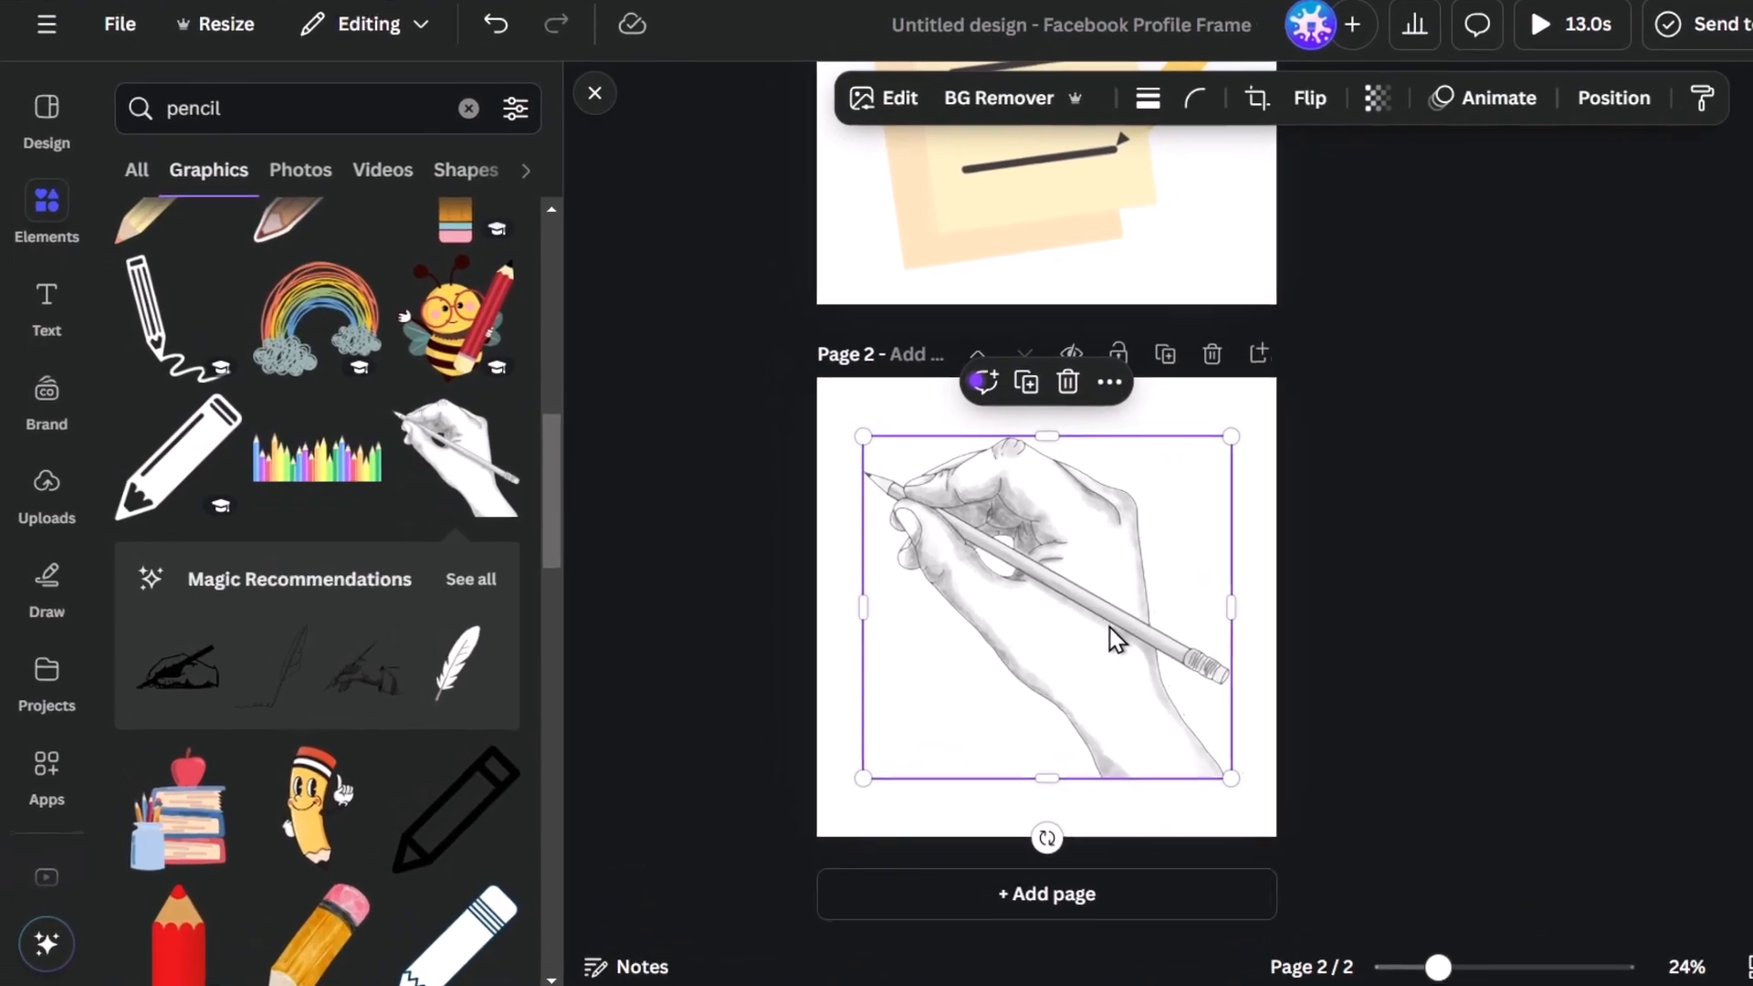
Enlarge the hand graphic and position it so that it fills page 2 from the lower edge upwards.
{"action": "left_click_drag", "start_coordinate": [1182, 552], "coordinate": [1182, 614]}
{"action": "left_click_drag", "start_coordinate": [1295, 496], "coordinate": [1480, 541]}
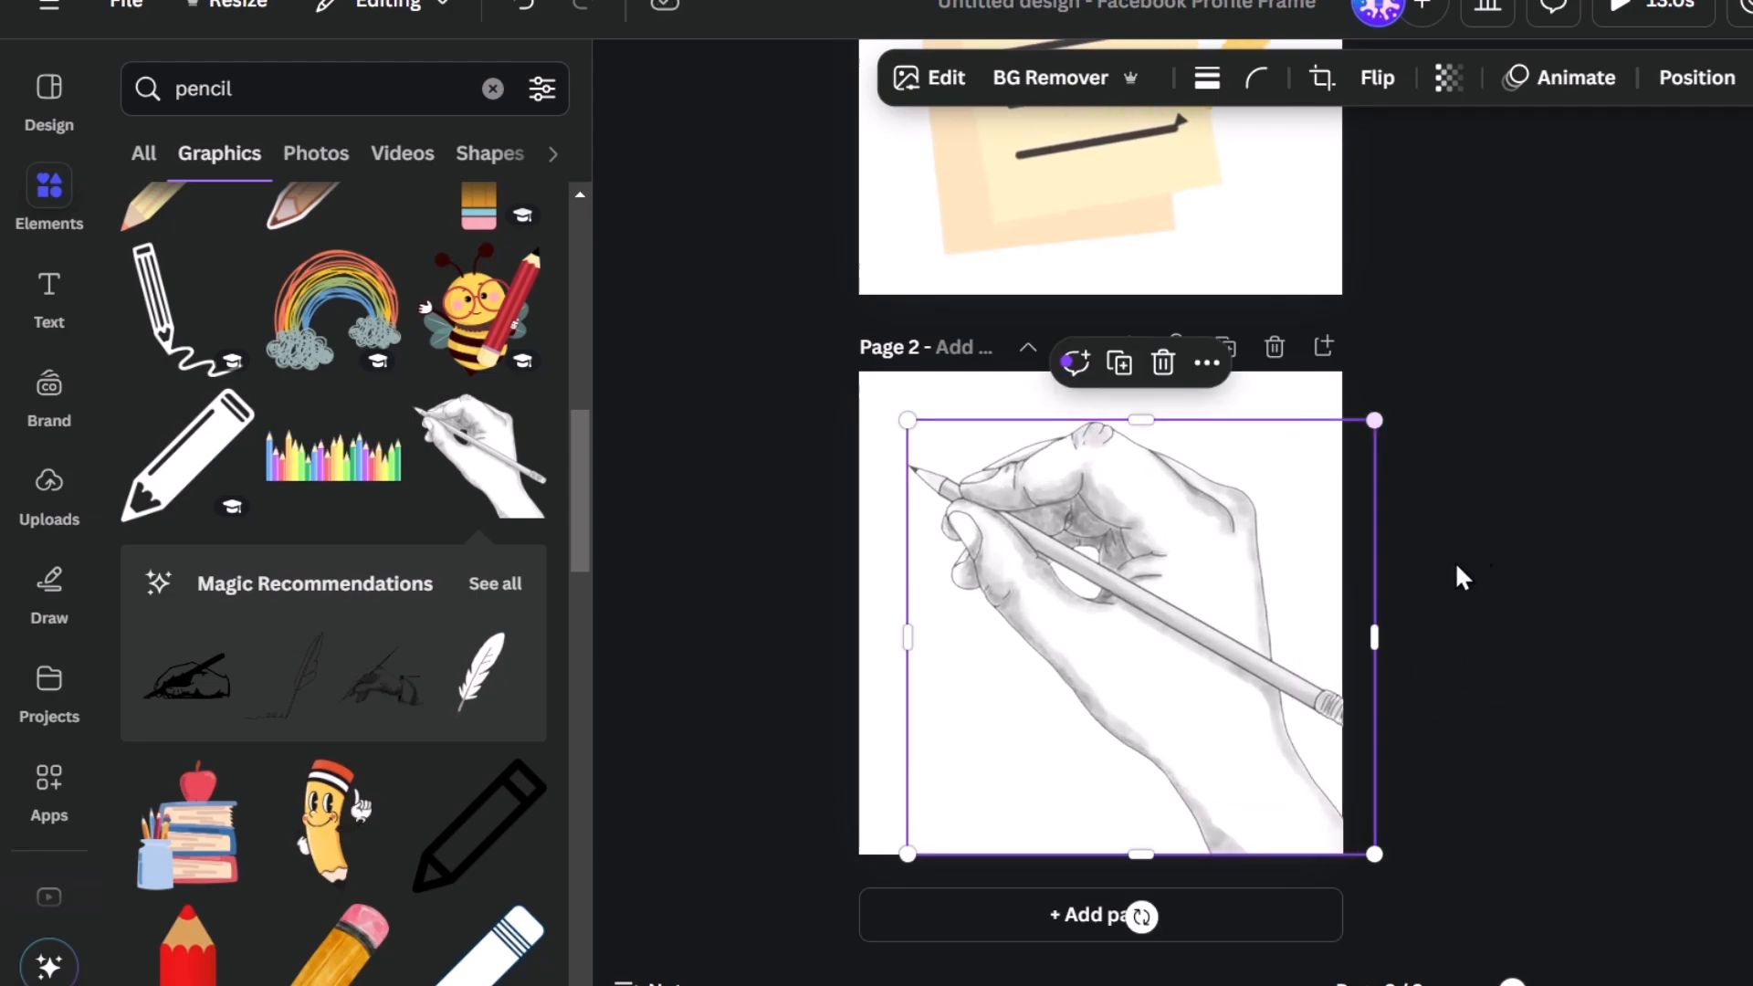
{"action": "mouse_move", "coordinate": [1169, 626]}
{"action": "left_mouse_down"}
{"action": "mouse_move", "coordinate": [1197, 599]}
{"action": "mouse_move", "coordinate": [1144, 622]}
{"action": "left_mouse_up"}
{"action": "left_click", "coordinate": [1459, 462]}
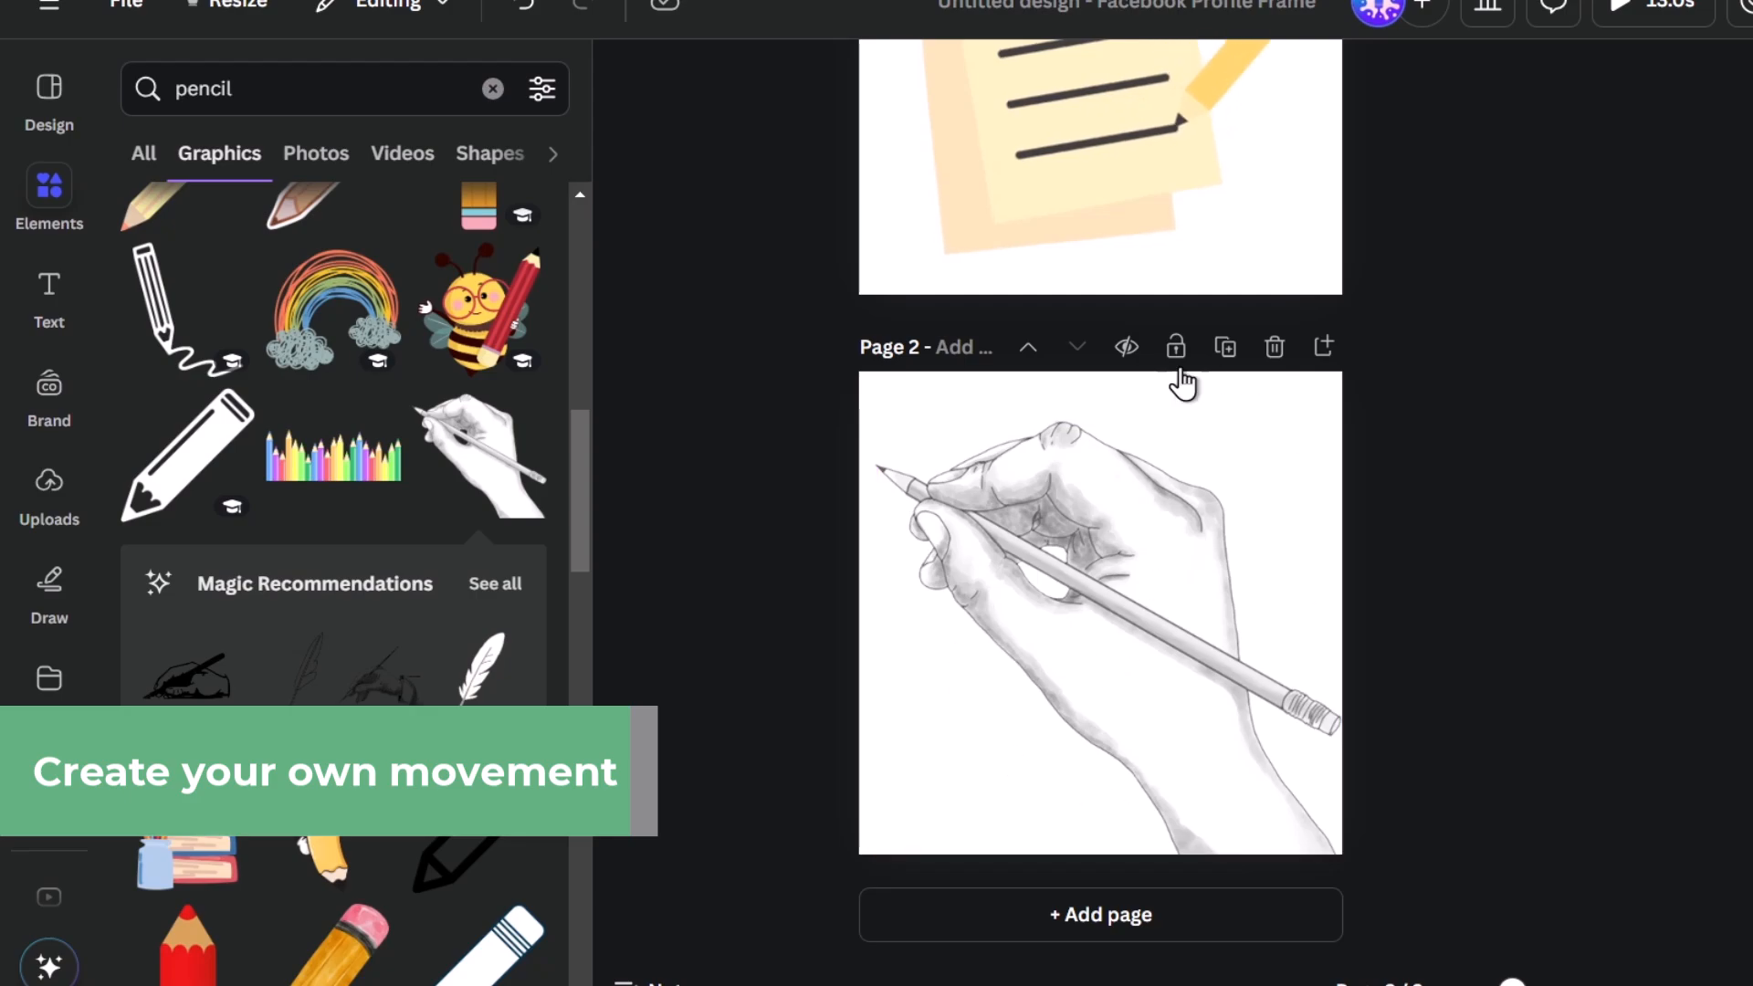
Save the pending GIF file under its suggested name and create a custom animation for the hand graphic, tracing a wavy movement path across page 2.
{"action": "left_click", "coordinate": [1153, 592]}
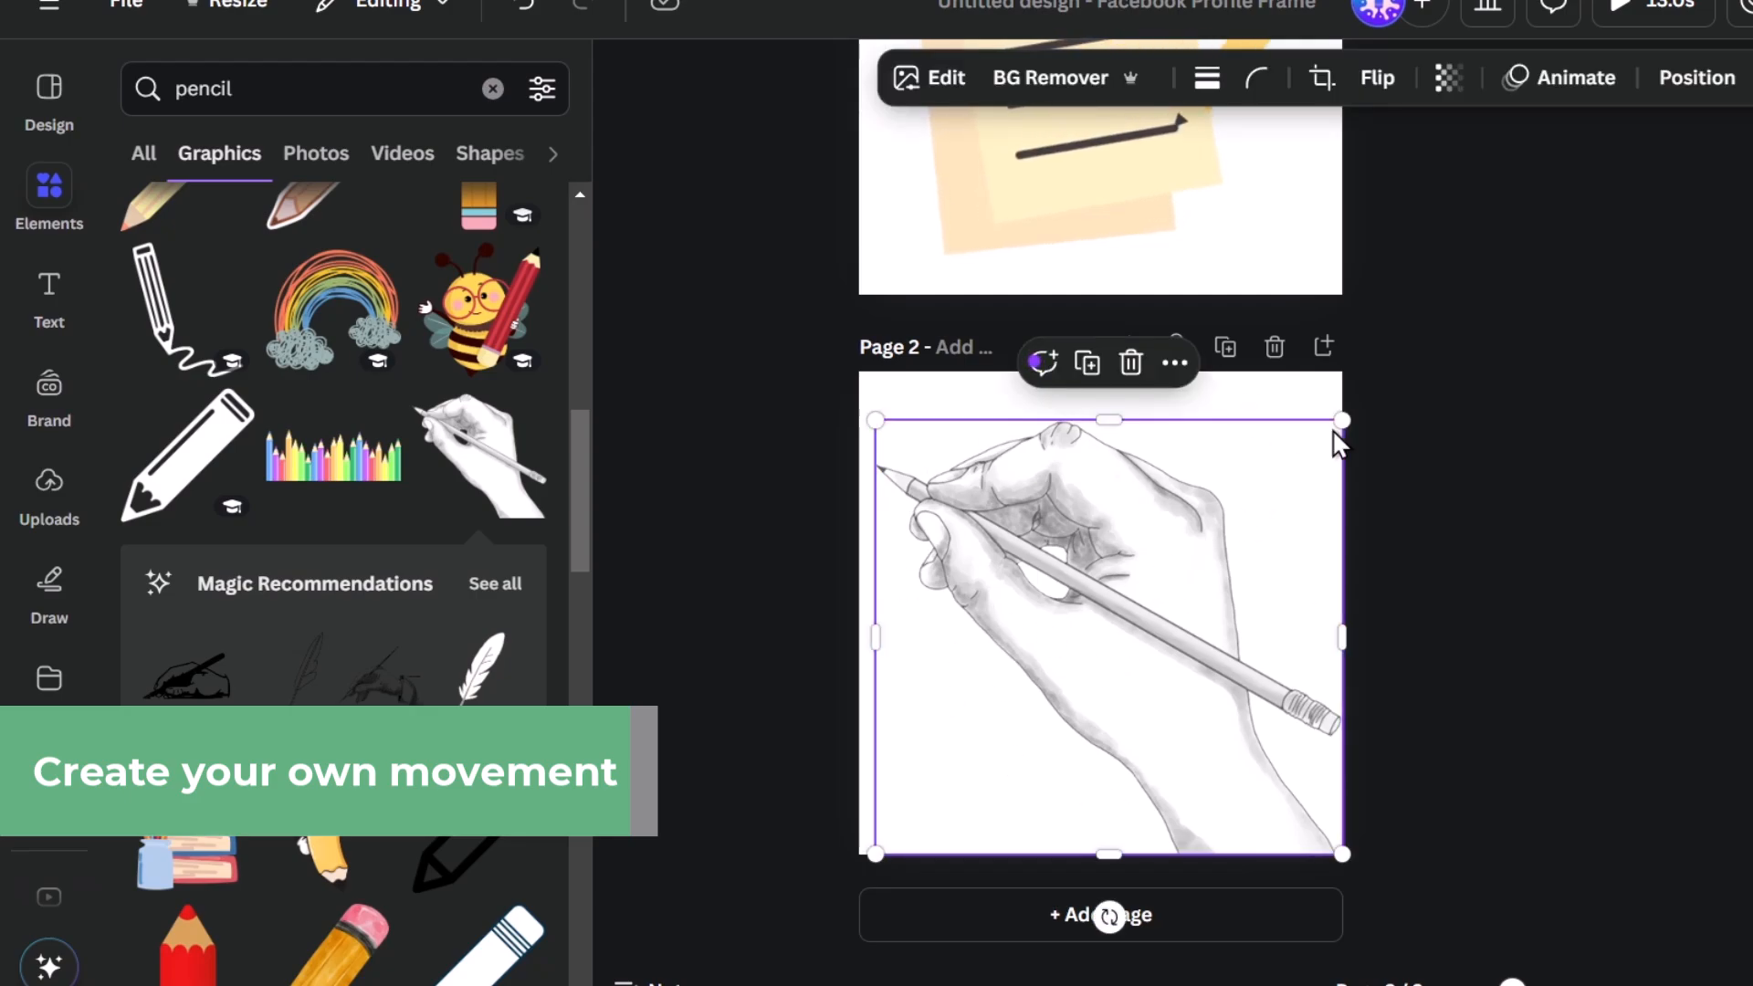
{"action": "left_click", "coordinate": [1573, 80]}
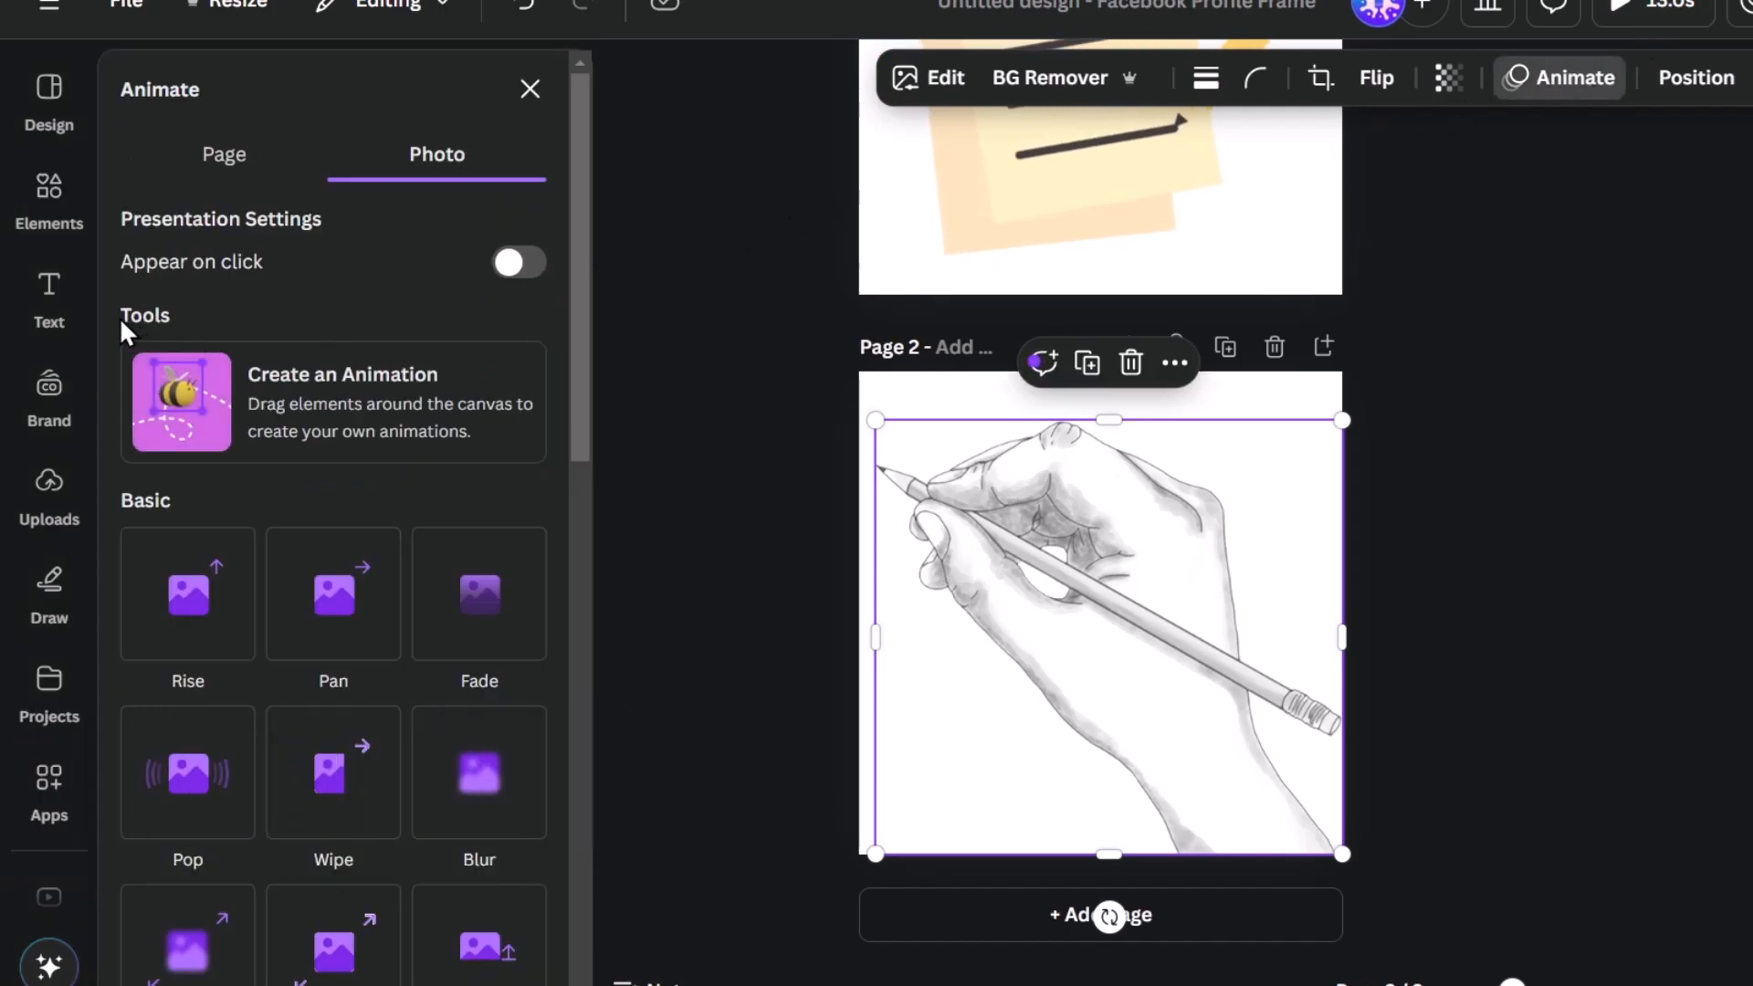
{"action": "left_click", "coordinate": [338, 411]}
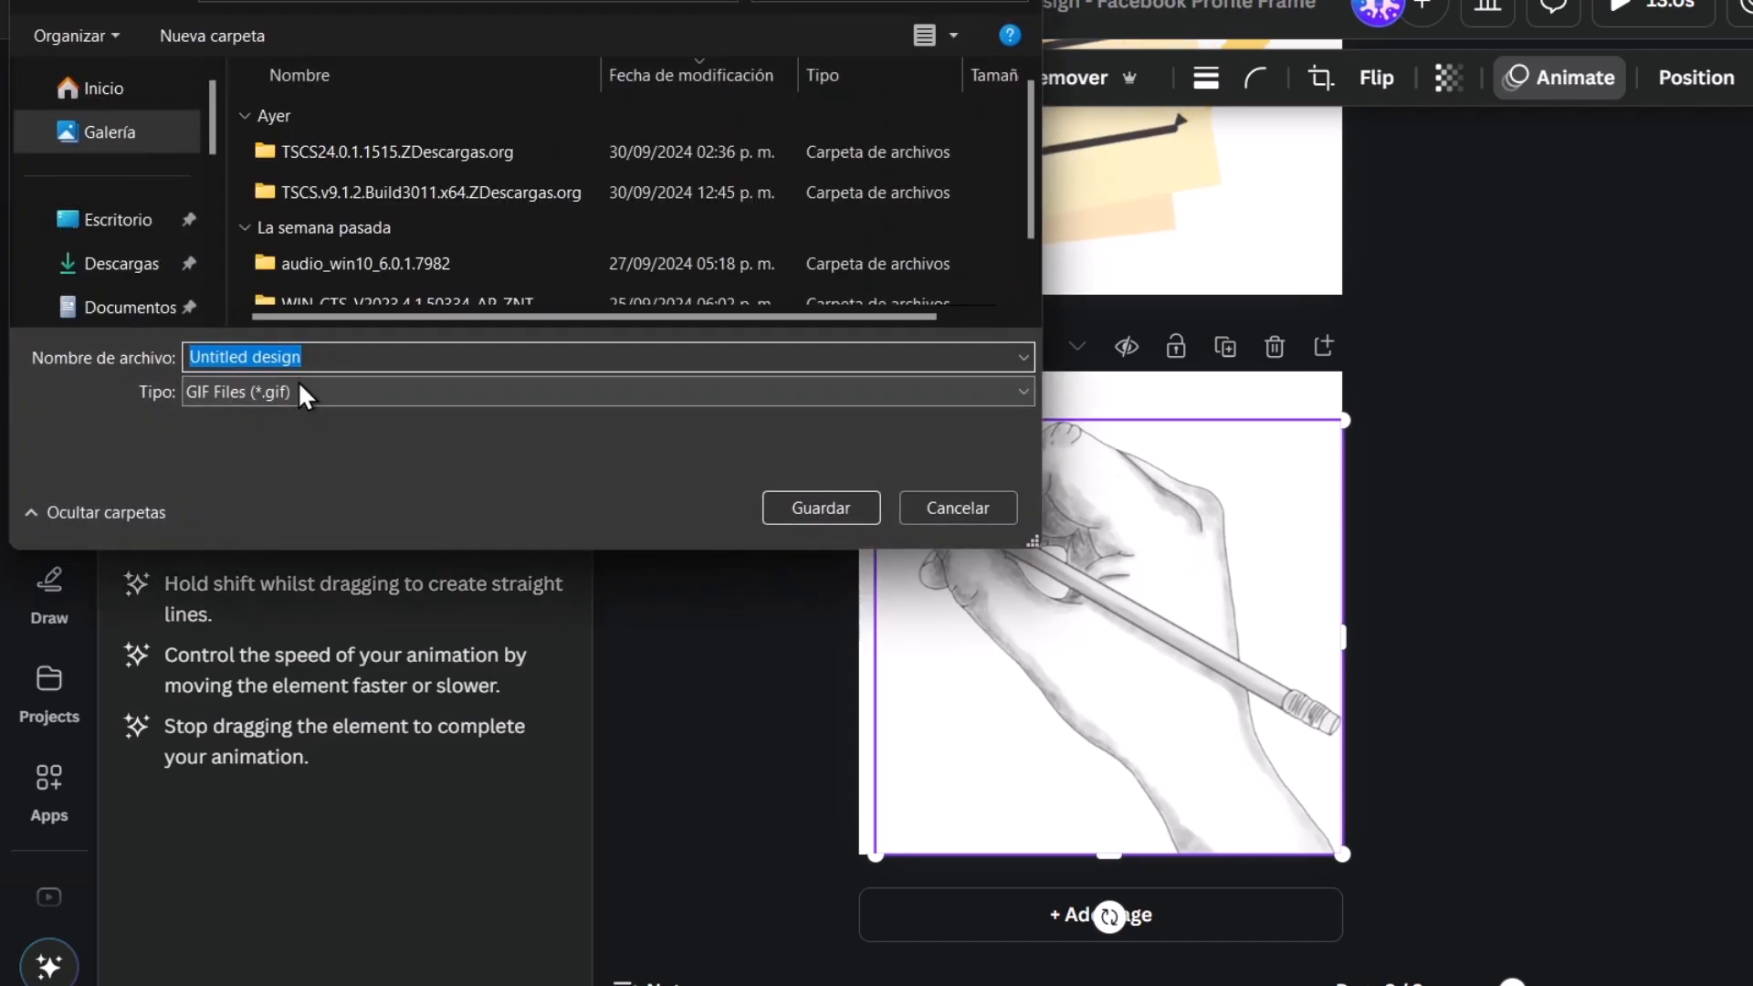
{"action": "key", "text": "Return"}
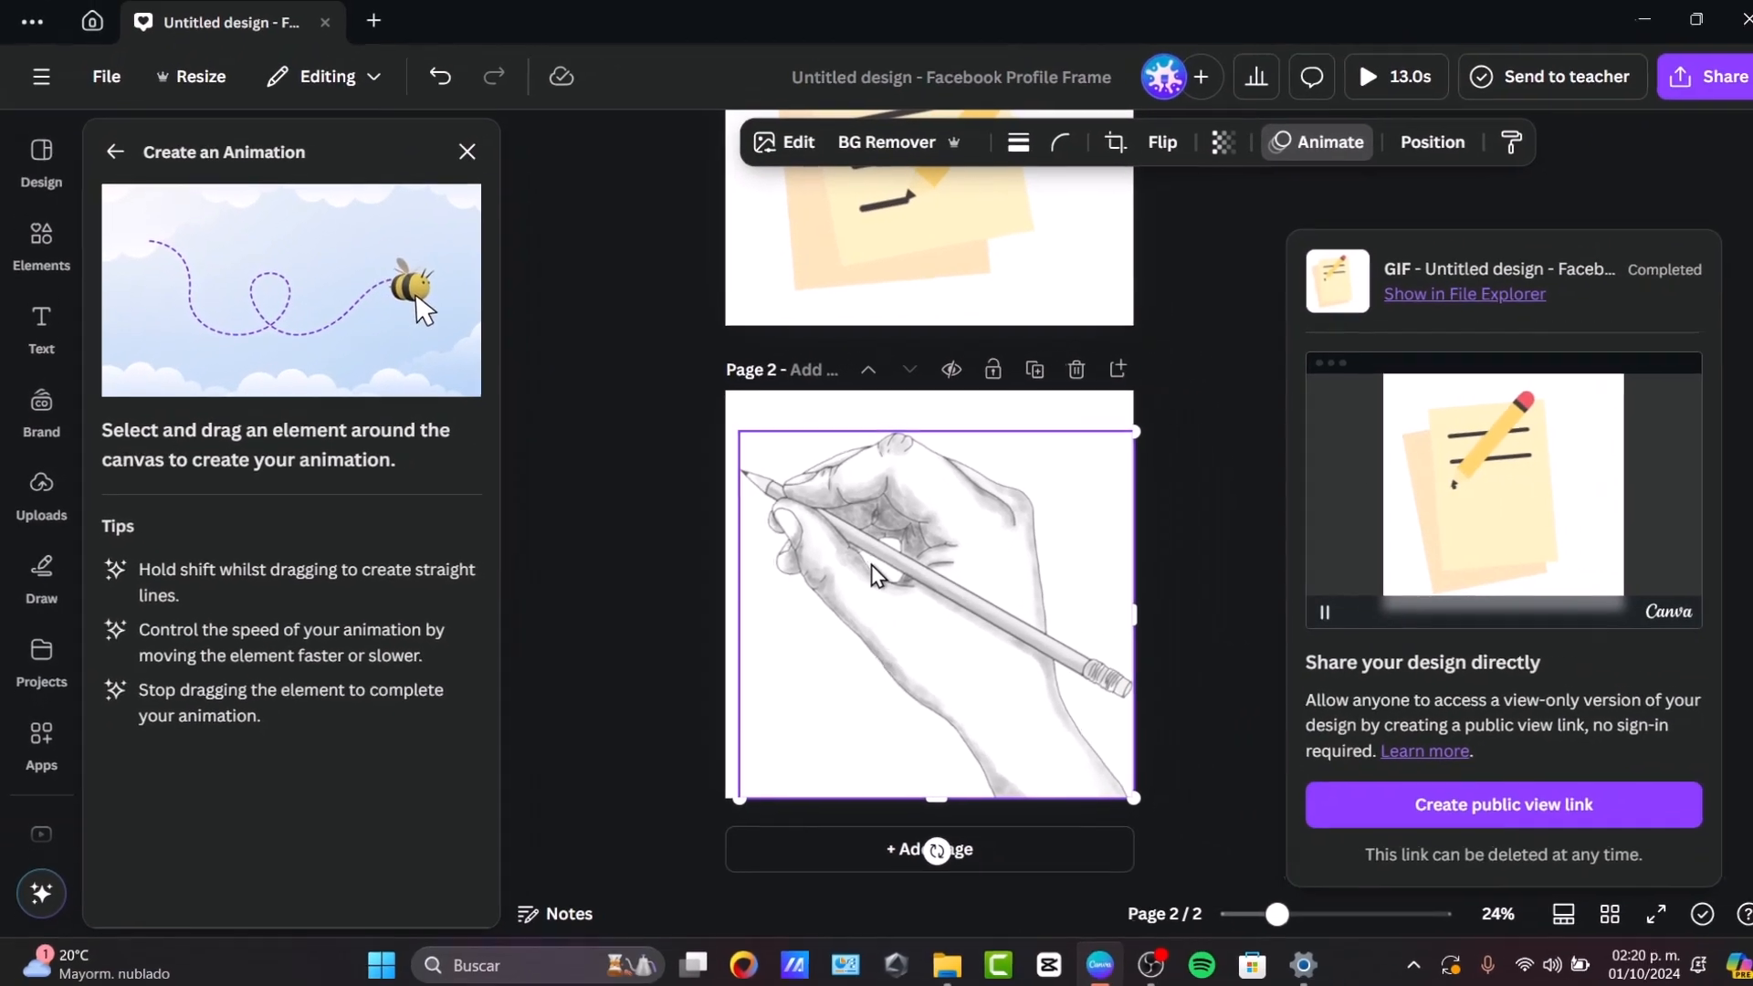
{"action": "mouse_move", "coordinate": [867, 574]}
{"action": "left_mouse_down"}
{"action": "mouse_move", "coordinate": [988, 582]}
{"action": "mouse_move", "coordinate": [1076, 628]}
{"action": "mouse_move", "coordinate": [1090, 663]}
{"action": "mouse_move", "coordinate": [1166, 688]}
{"action": "mouse_move", "coordinate": [1160, 728]}
{"action": "mouse_move", "coordinate": [996, 714]}
{"action": "mouse_move", "coordinate": [894, 763]}
{"action": "left_mouse_up"}
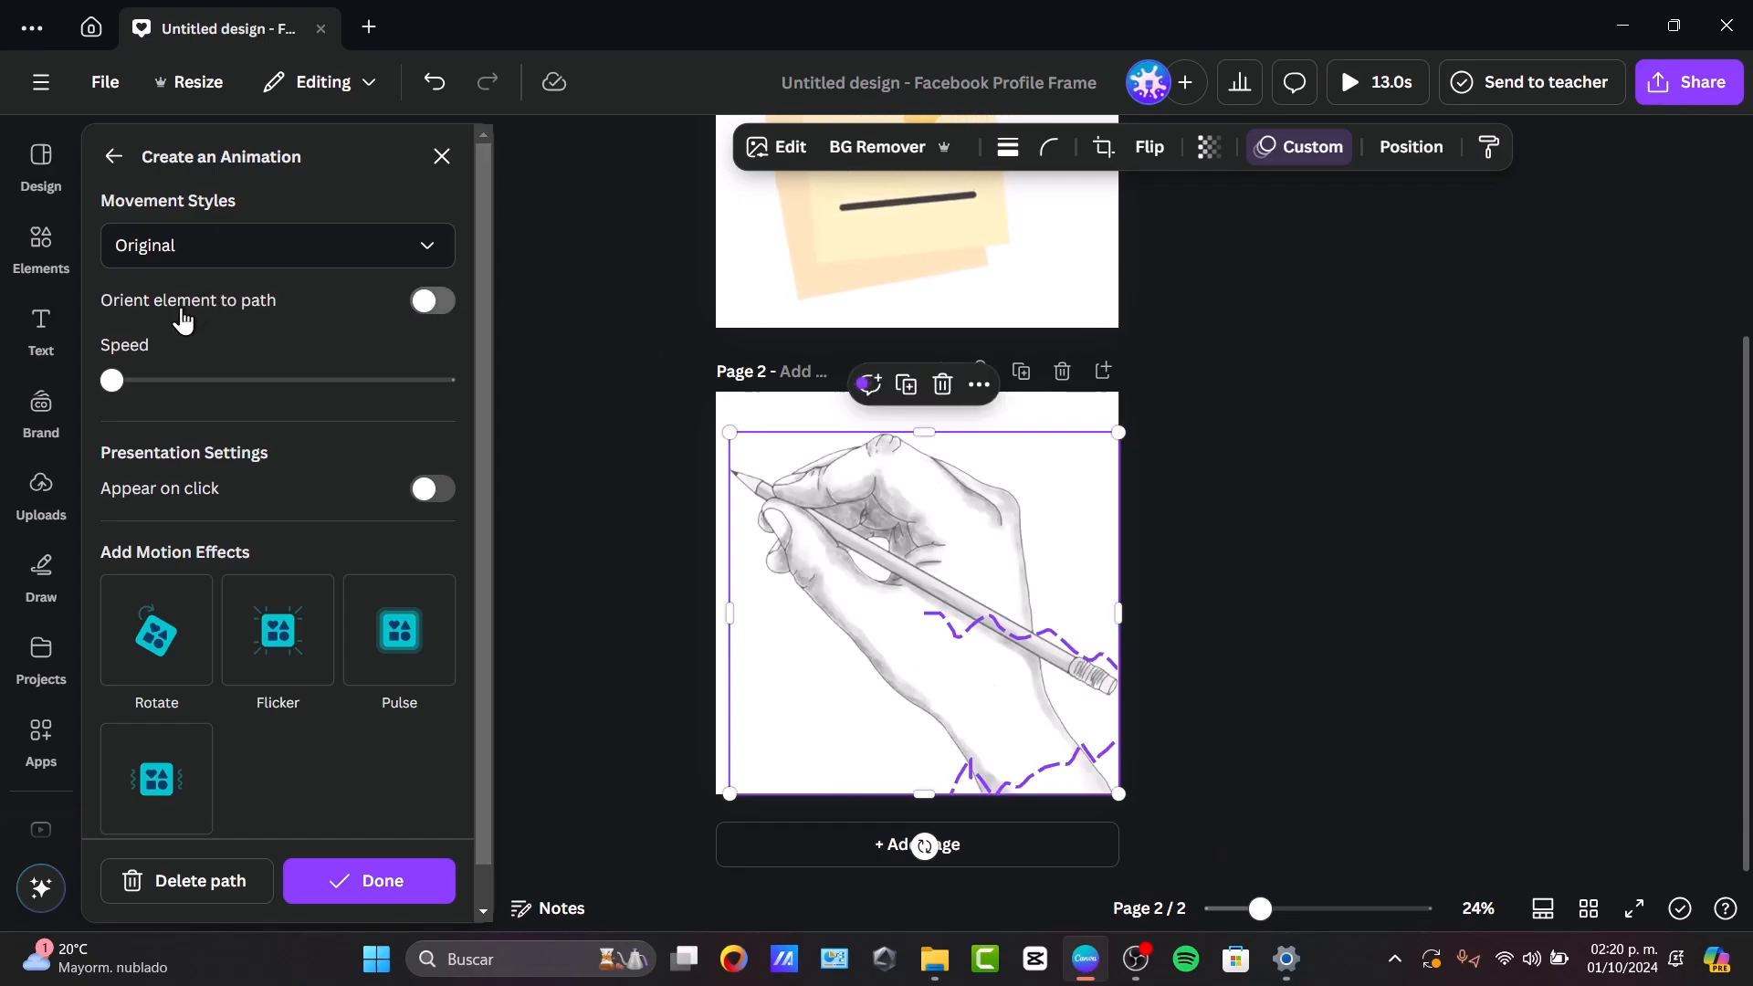
Set the hand's custom animation to its slowest speed and the Steady movement style, and finish the animation settings.
{"action": "left_click_drag", "start_coordinate": [113, 381], "coordinate": [212, 384]}
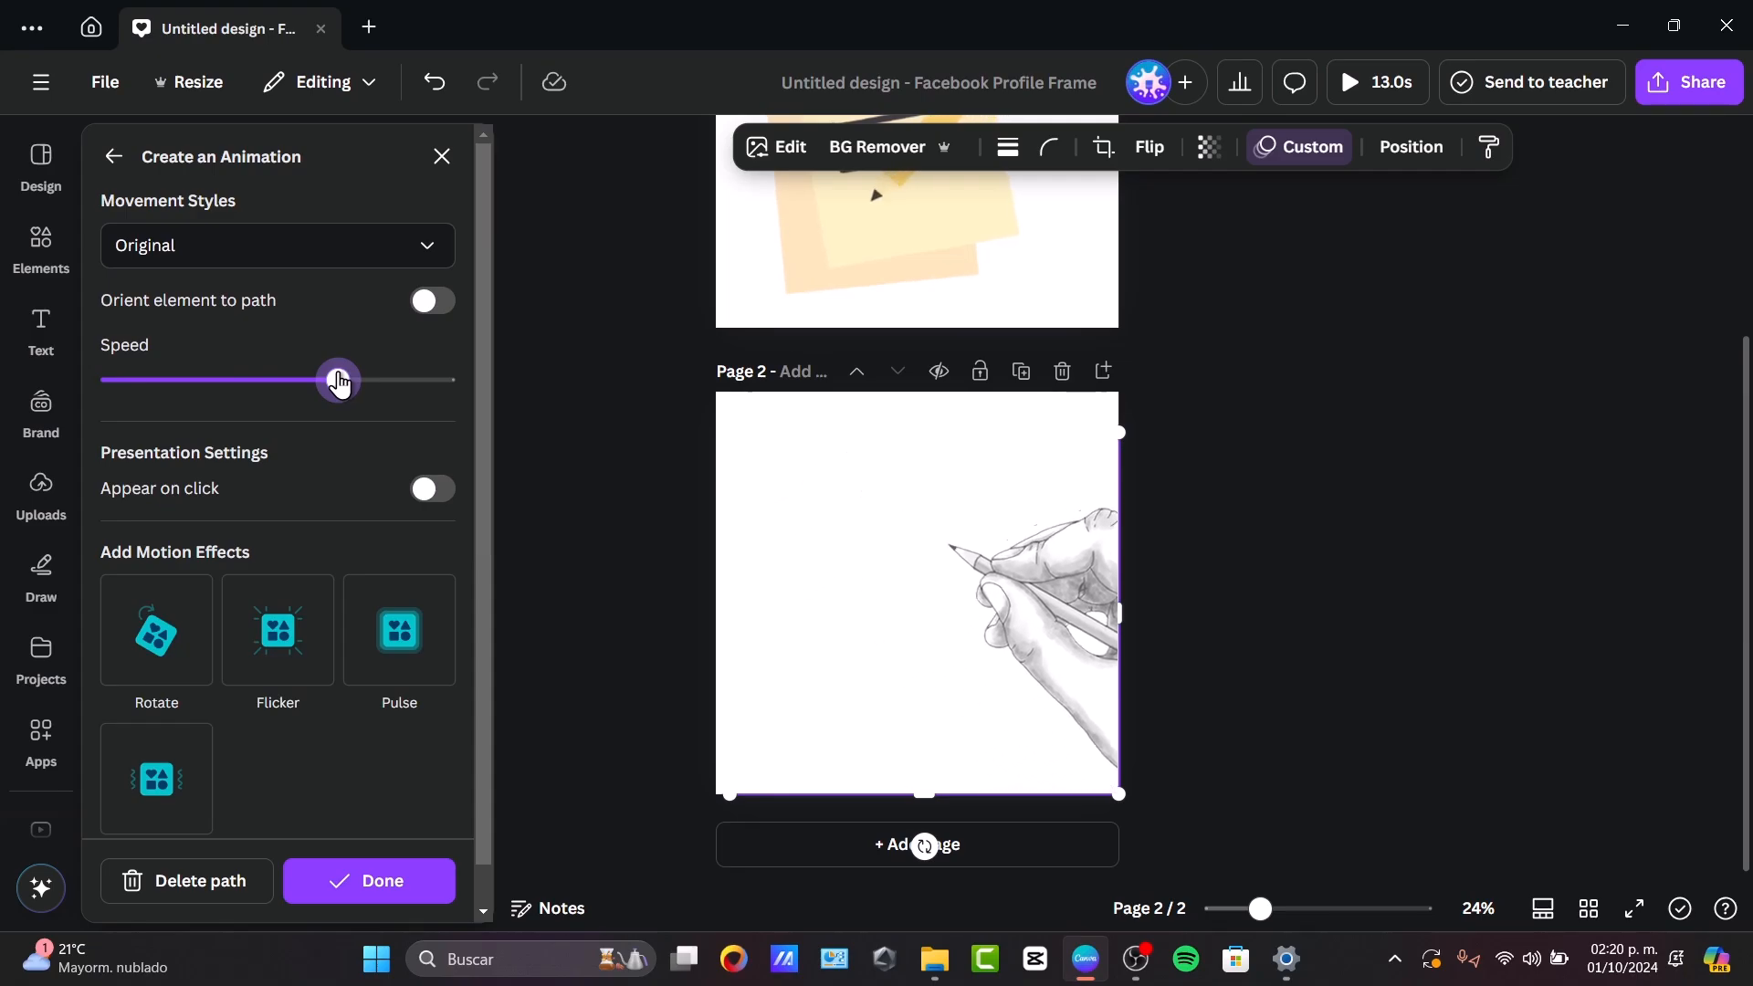
{"action": "left_click_drag", "start_coordinate": [337, 382], "coordinate": [112, 380]}
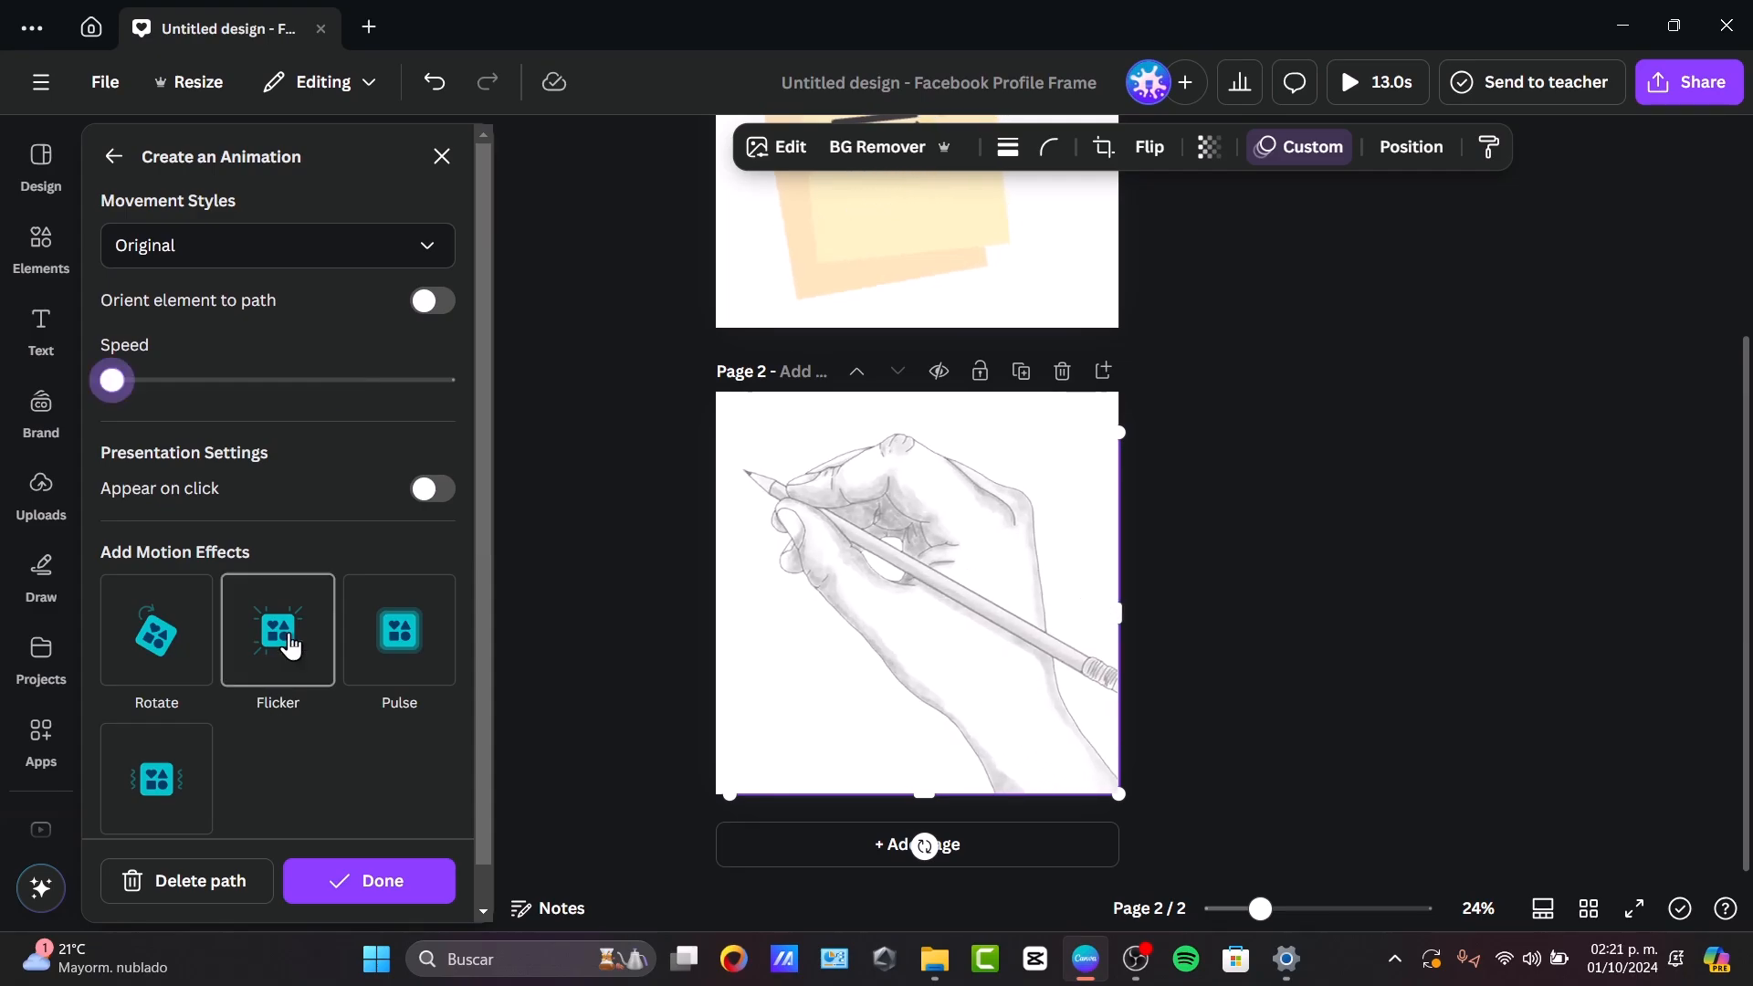
{"action": "left_click", "coordinate": [247, 263]}
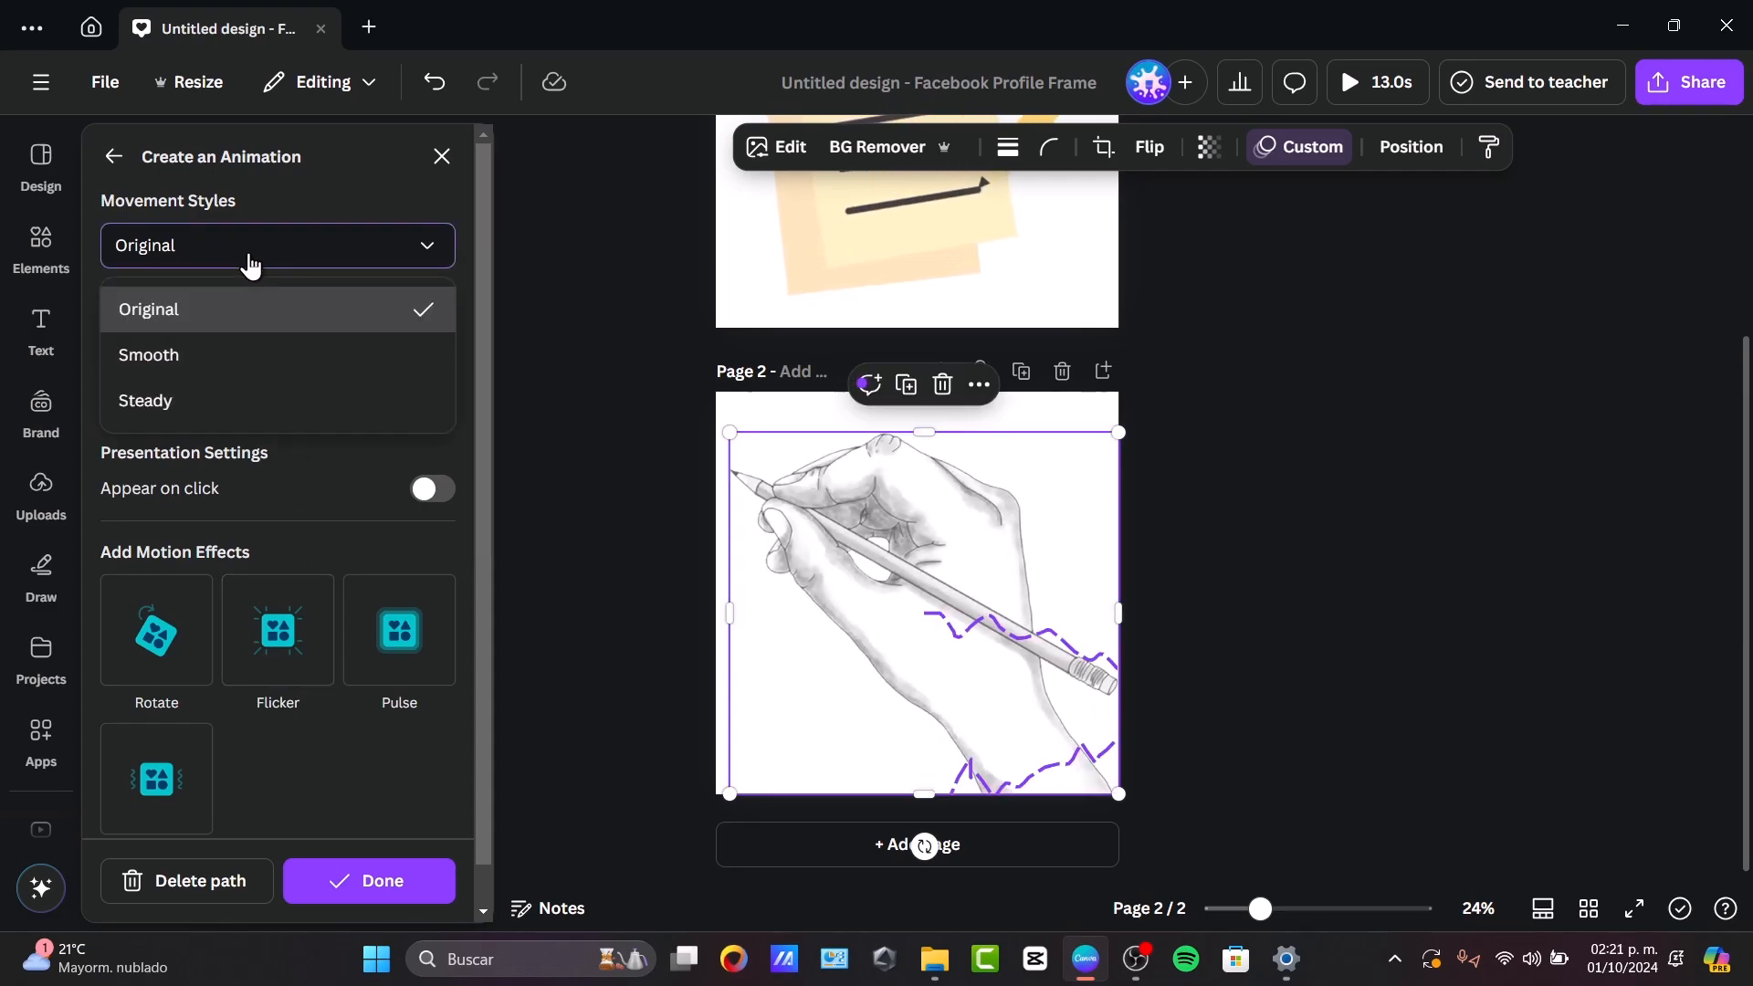
{"action": "left_click", "coordinate": [208, 358]}
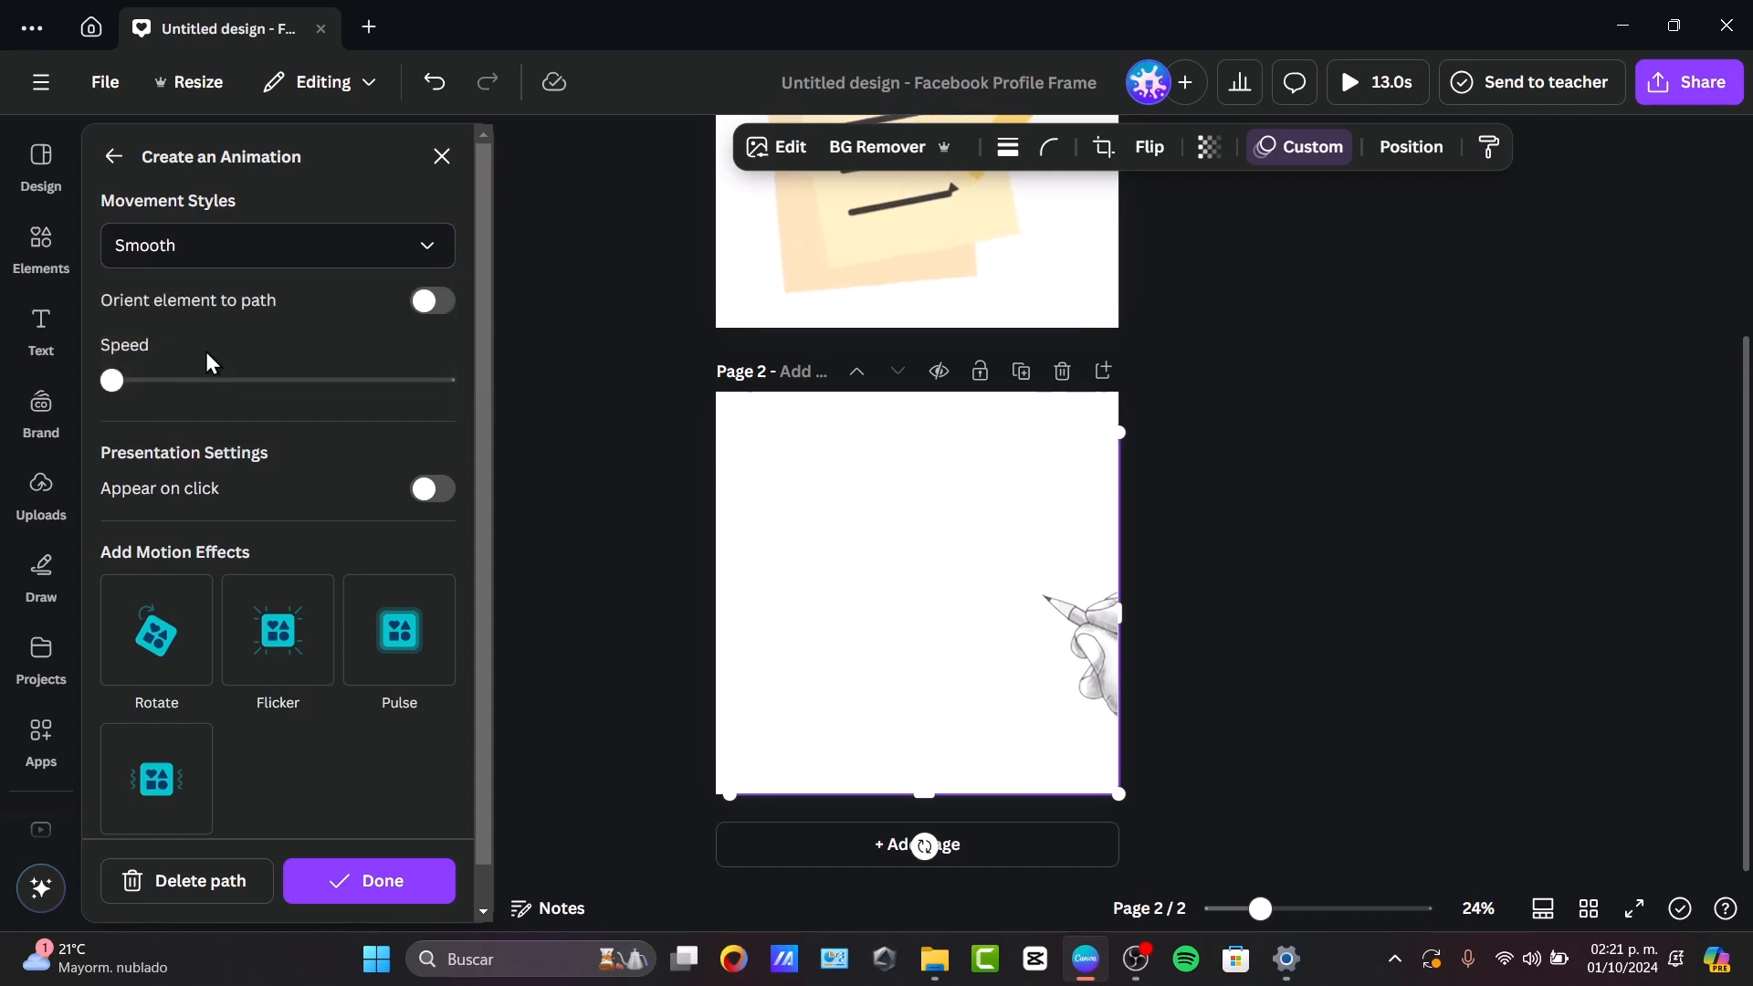
{"action": "left_click", "coordinate": [235, 252]}
{"action": "left_click", "coordinate": [234, 410]}
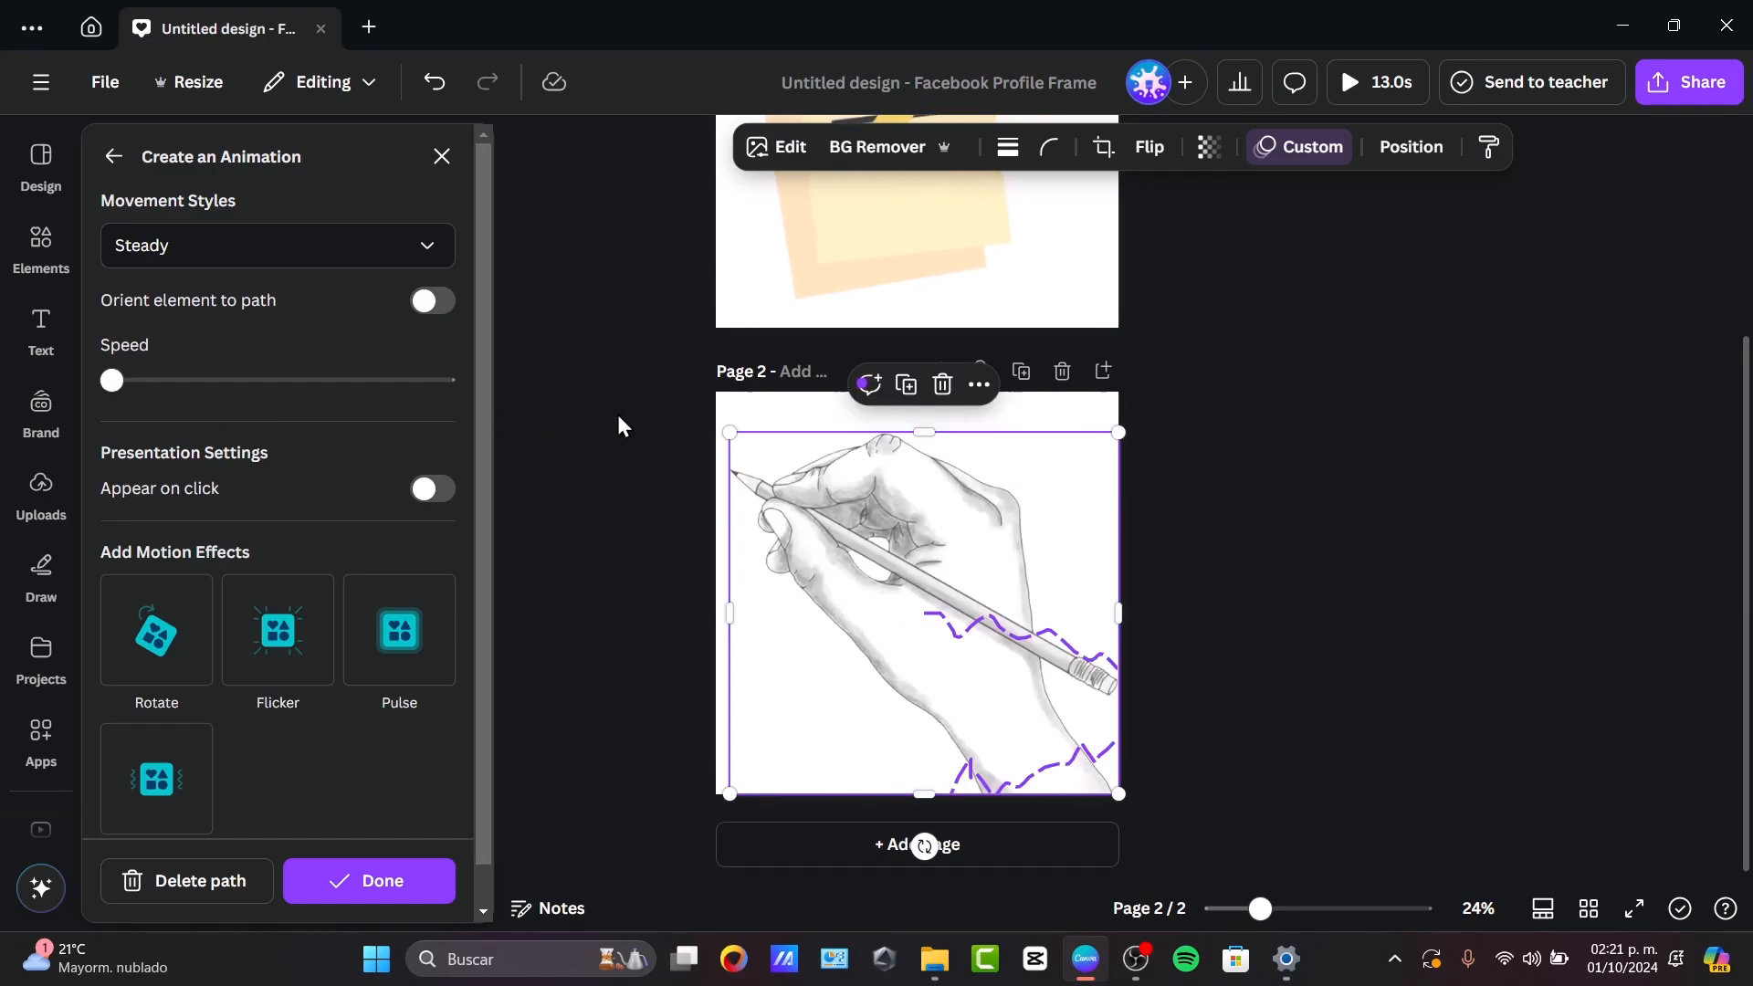
{"action": "left_click", "coordinate": [1125, 425]}
Start a download of the design and limit it to page 2 only.
{"action": "left_click", "coordinate": [1692, 98]}
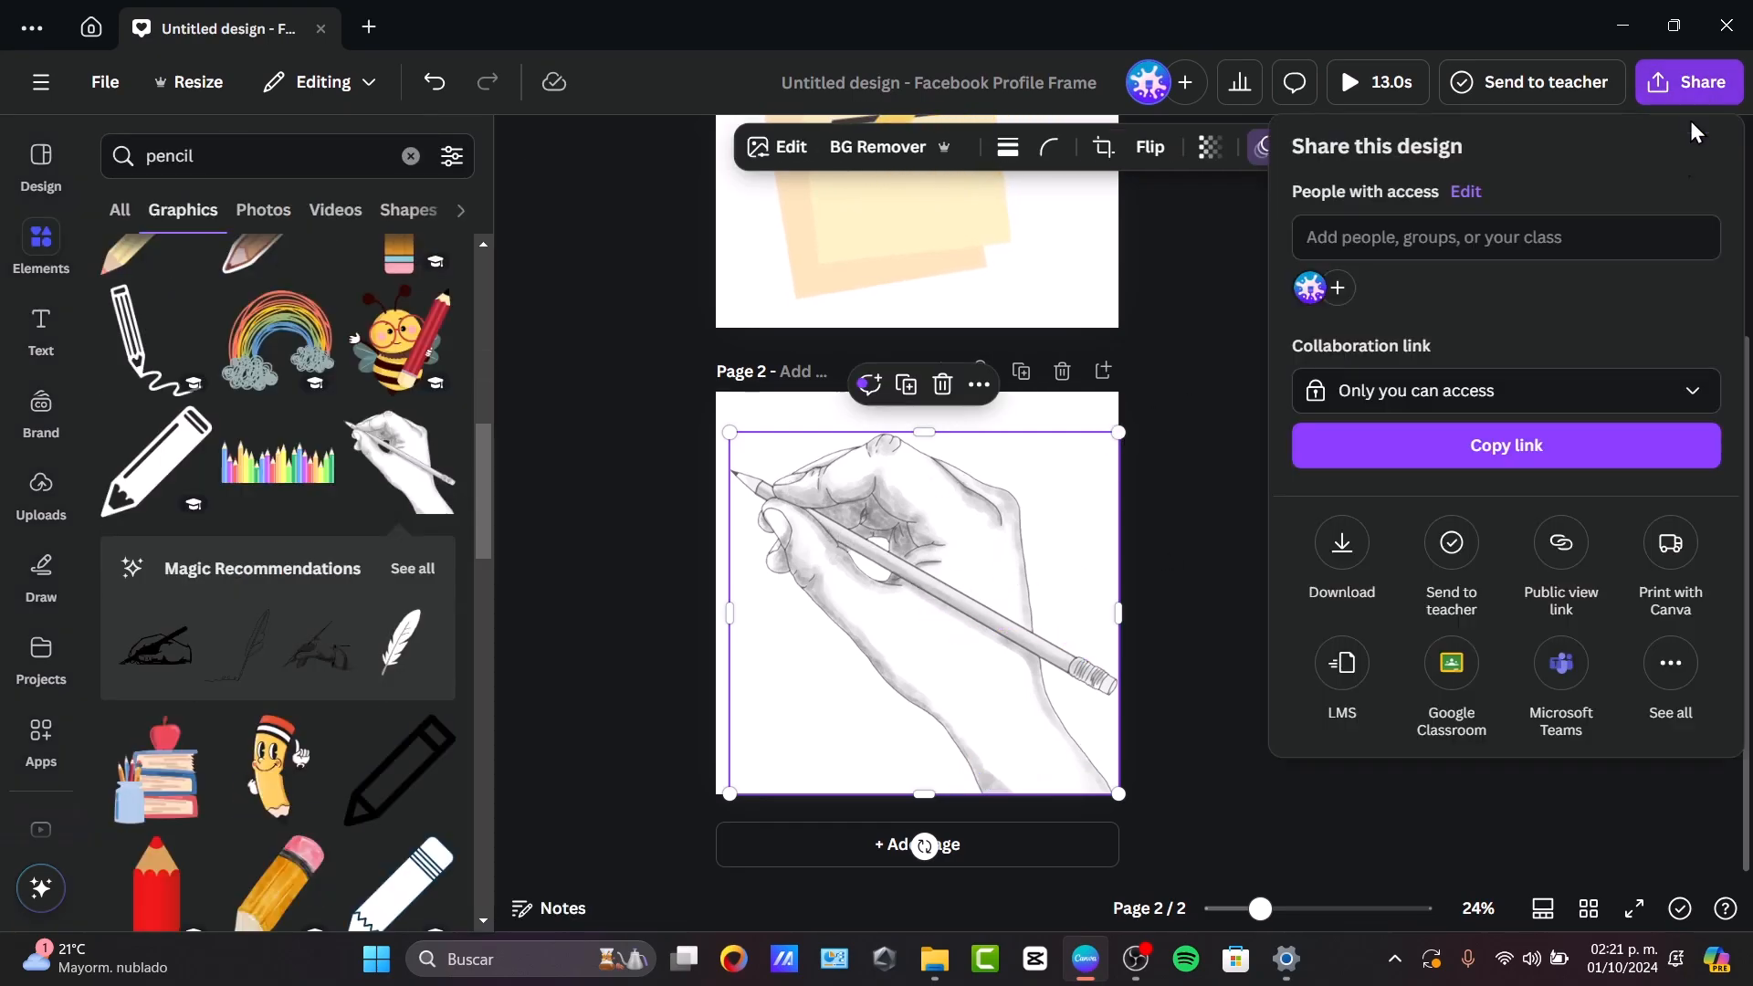
{"action": "left_click", "coordinate": [1342, 544]}
{"action": "left_click", "coordinate": [1408, 459]}
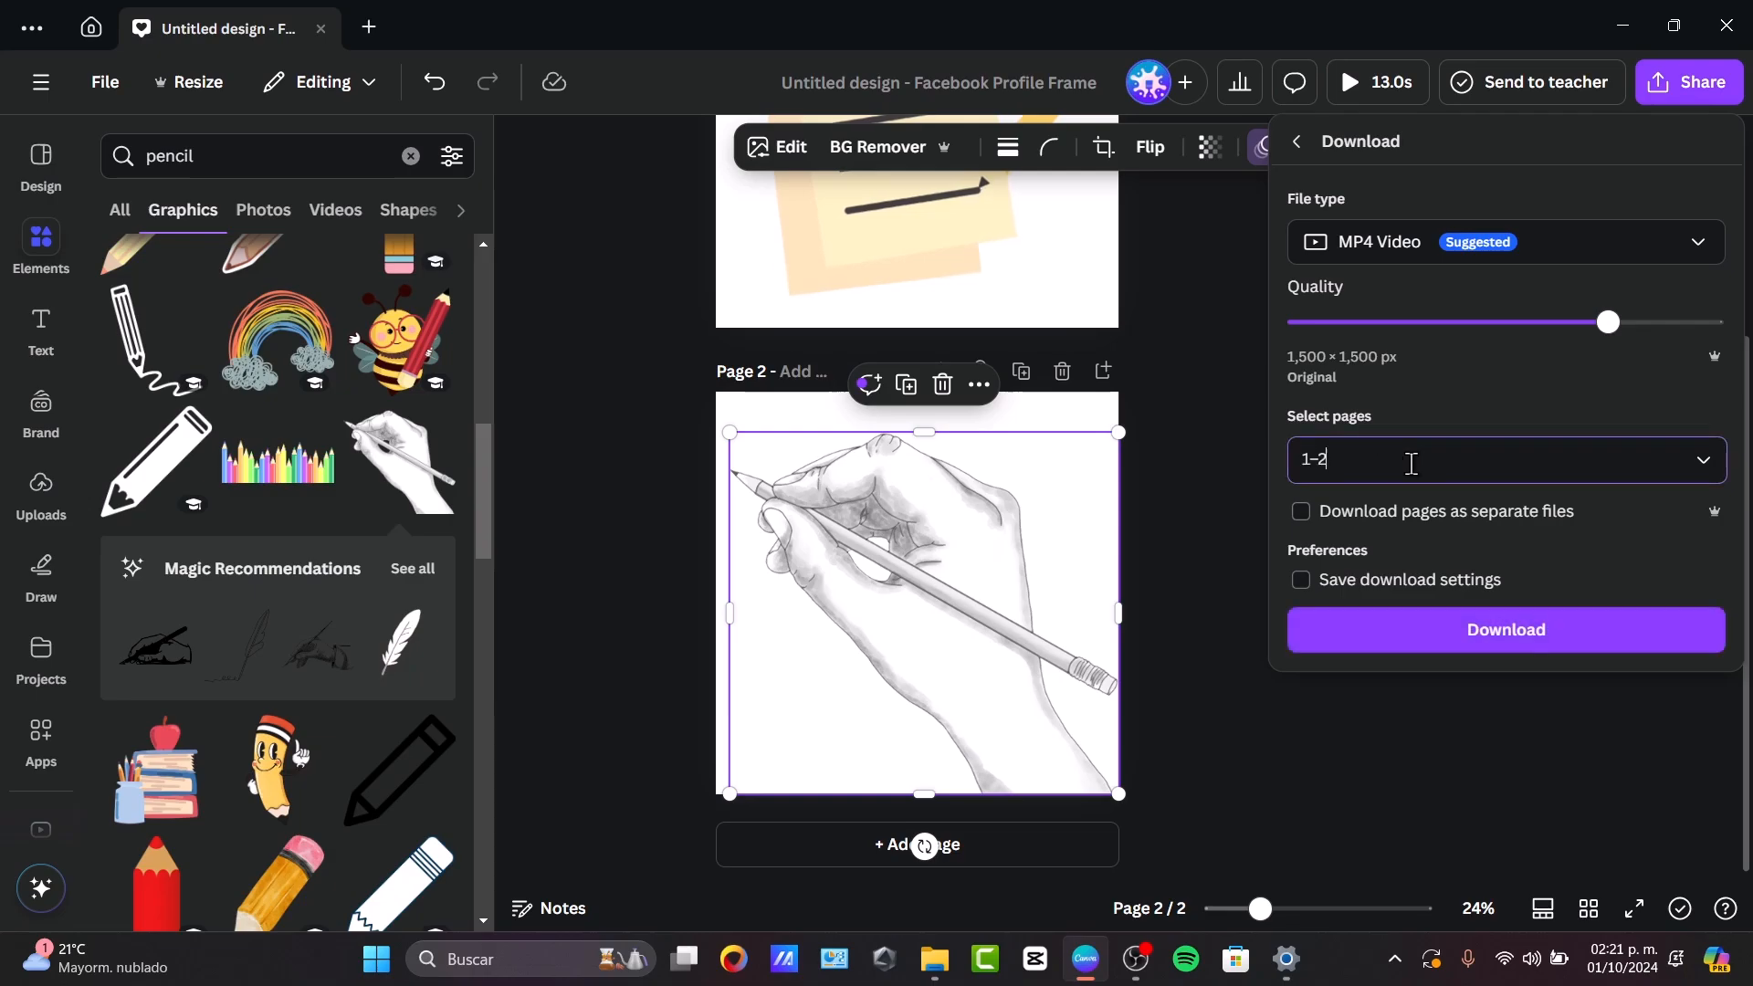
{"action": "left_click", "coordinate": [1406, 619]}
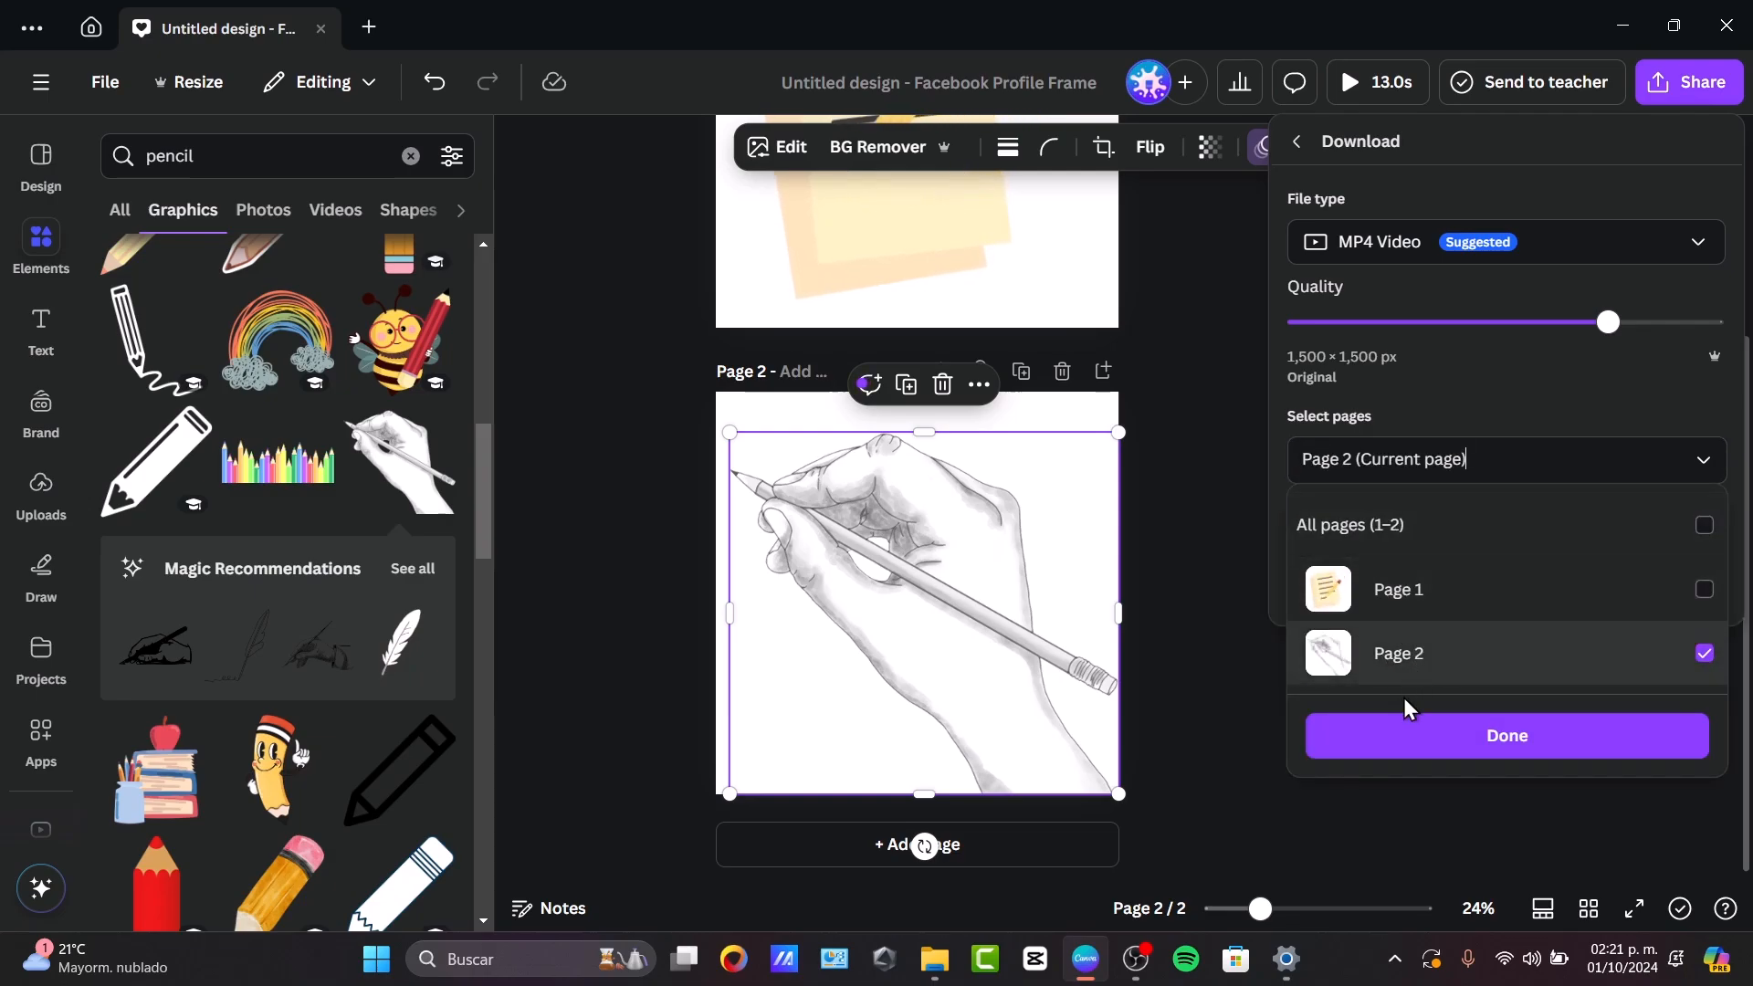
{"action": "left_click", "coordinate": [1400, 735]}
{"action": "left_click", "coordinate": [1387, 536]}
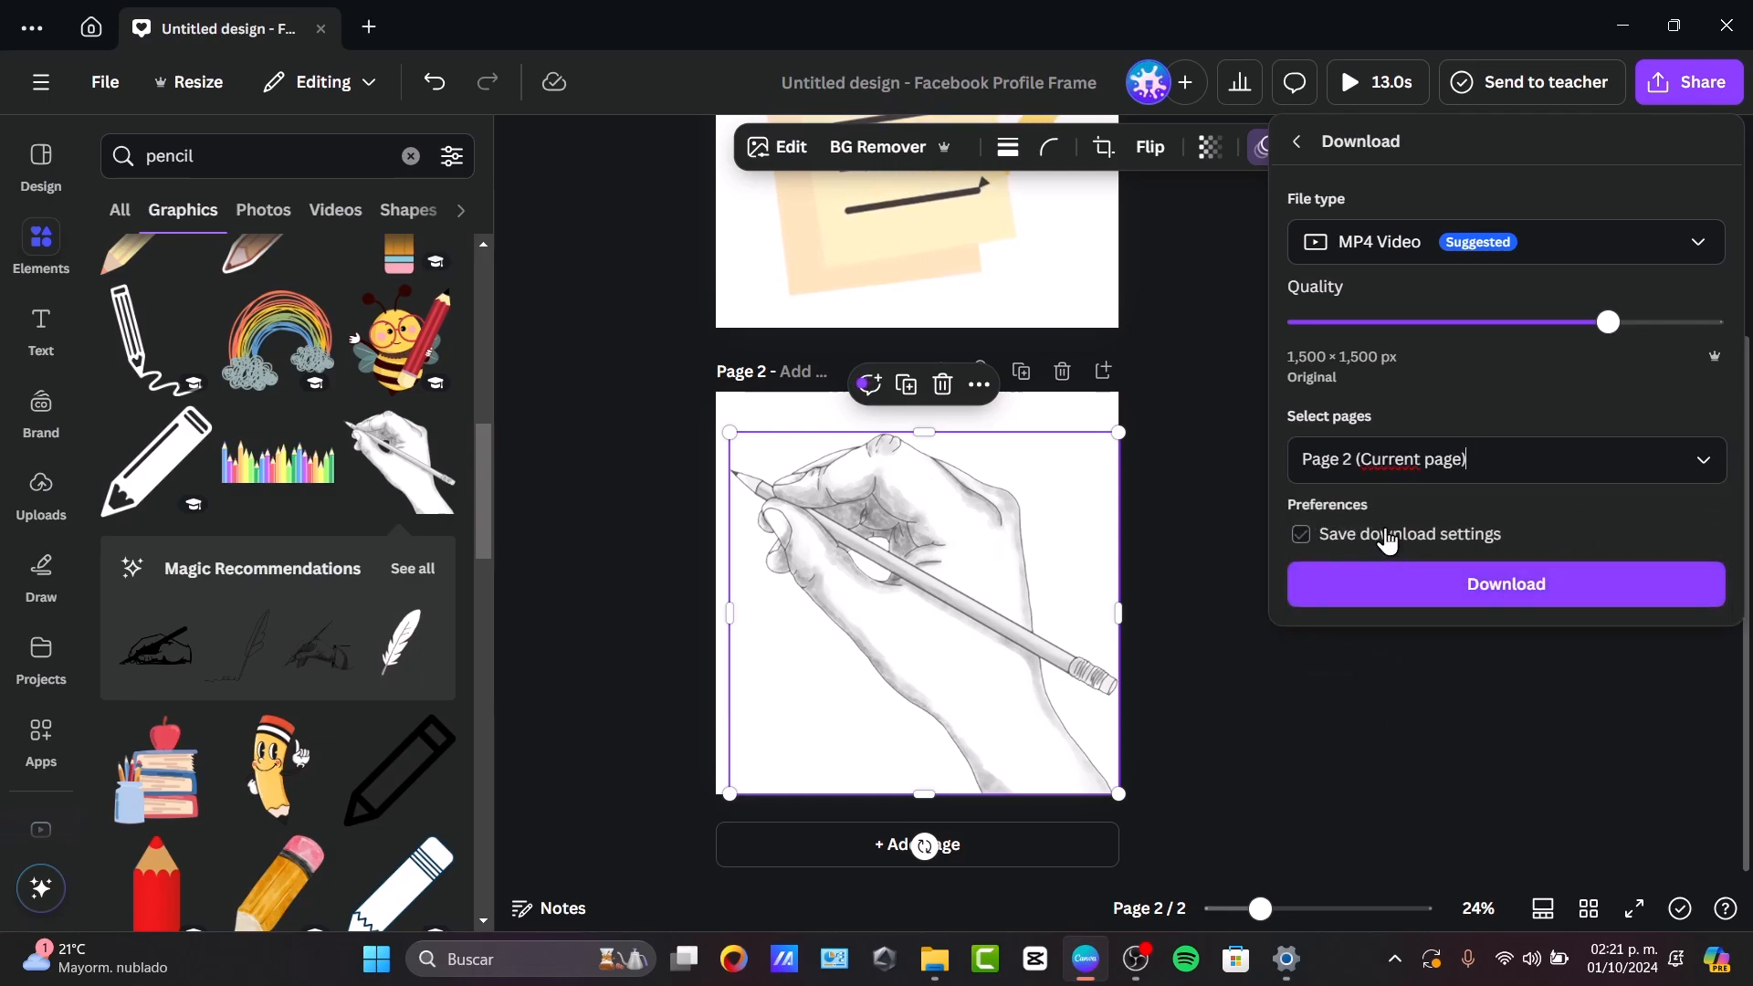
Download page 2 as a GIF at size 0.8 with a transparent background.
{"action": "left_click", "coordinate": [1387, 243]}
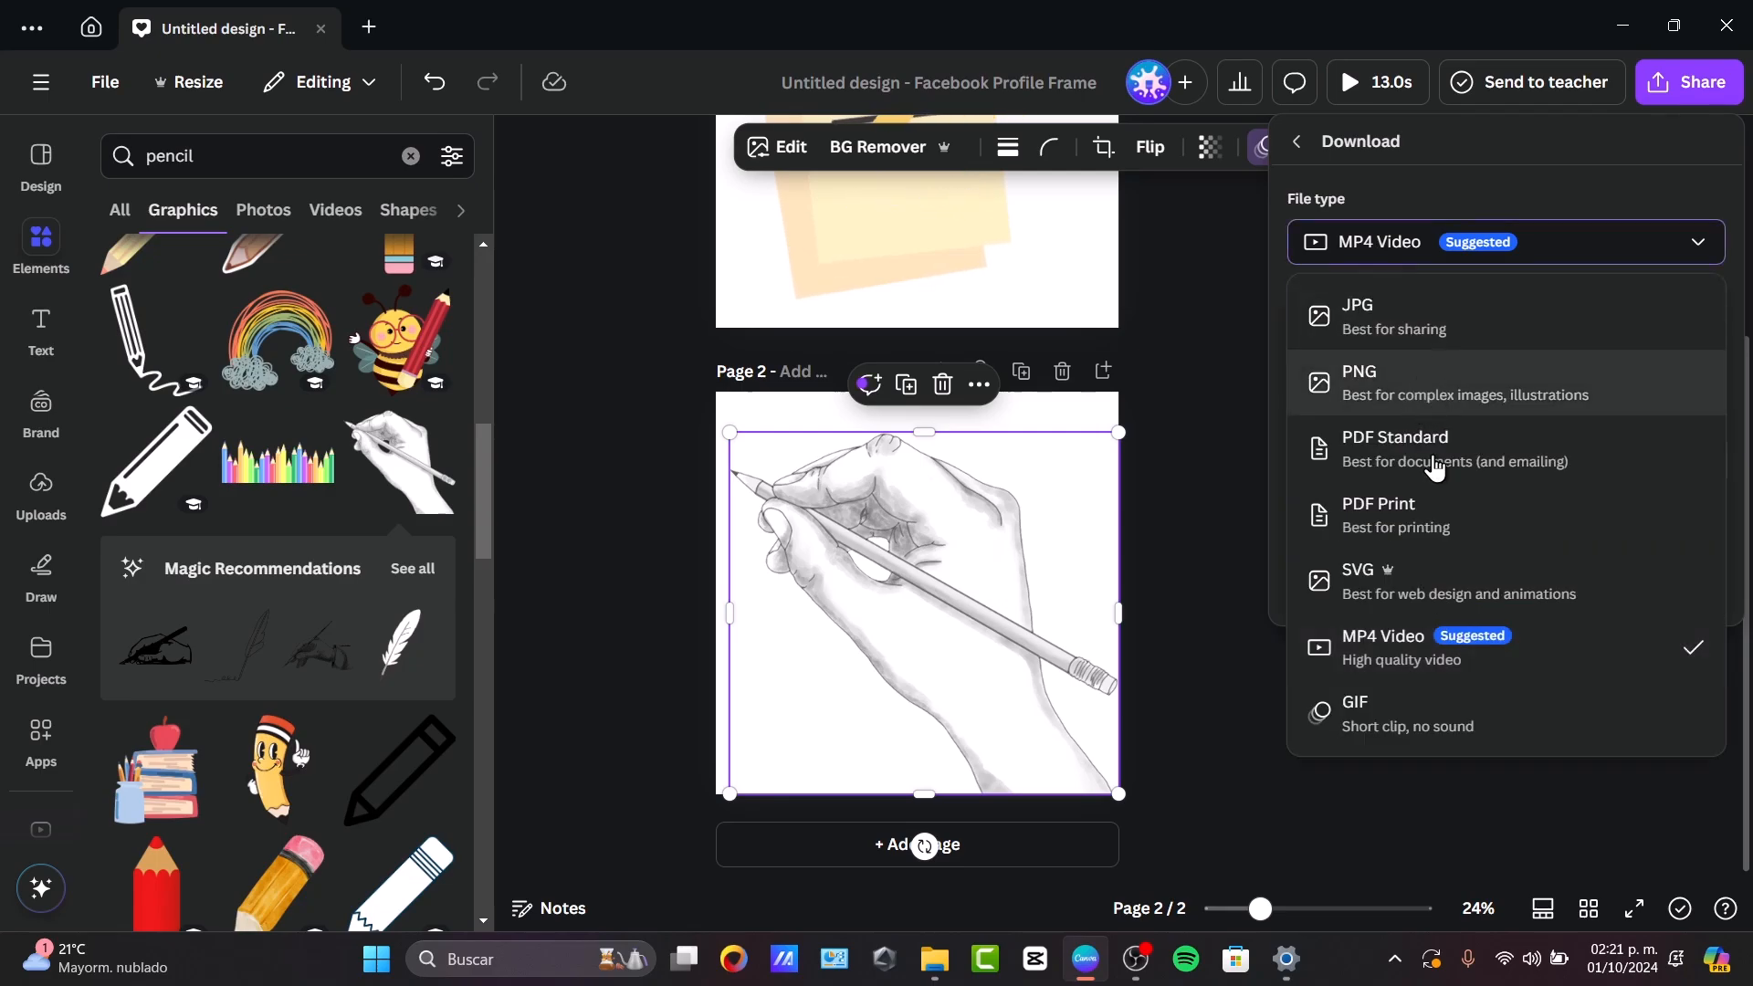
{"action": "left_click", "coordinate": [1324, 712]}
{"action": "left_click", "coordinate": [1377, 411]}
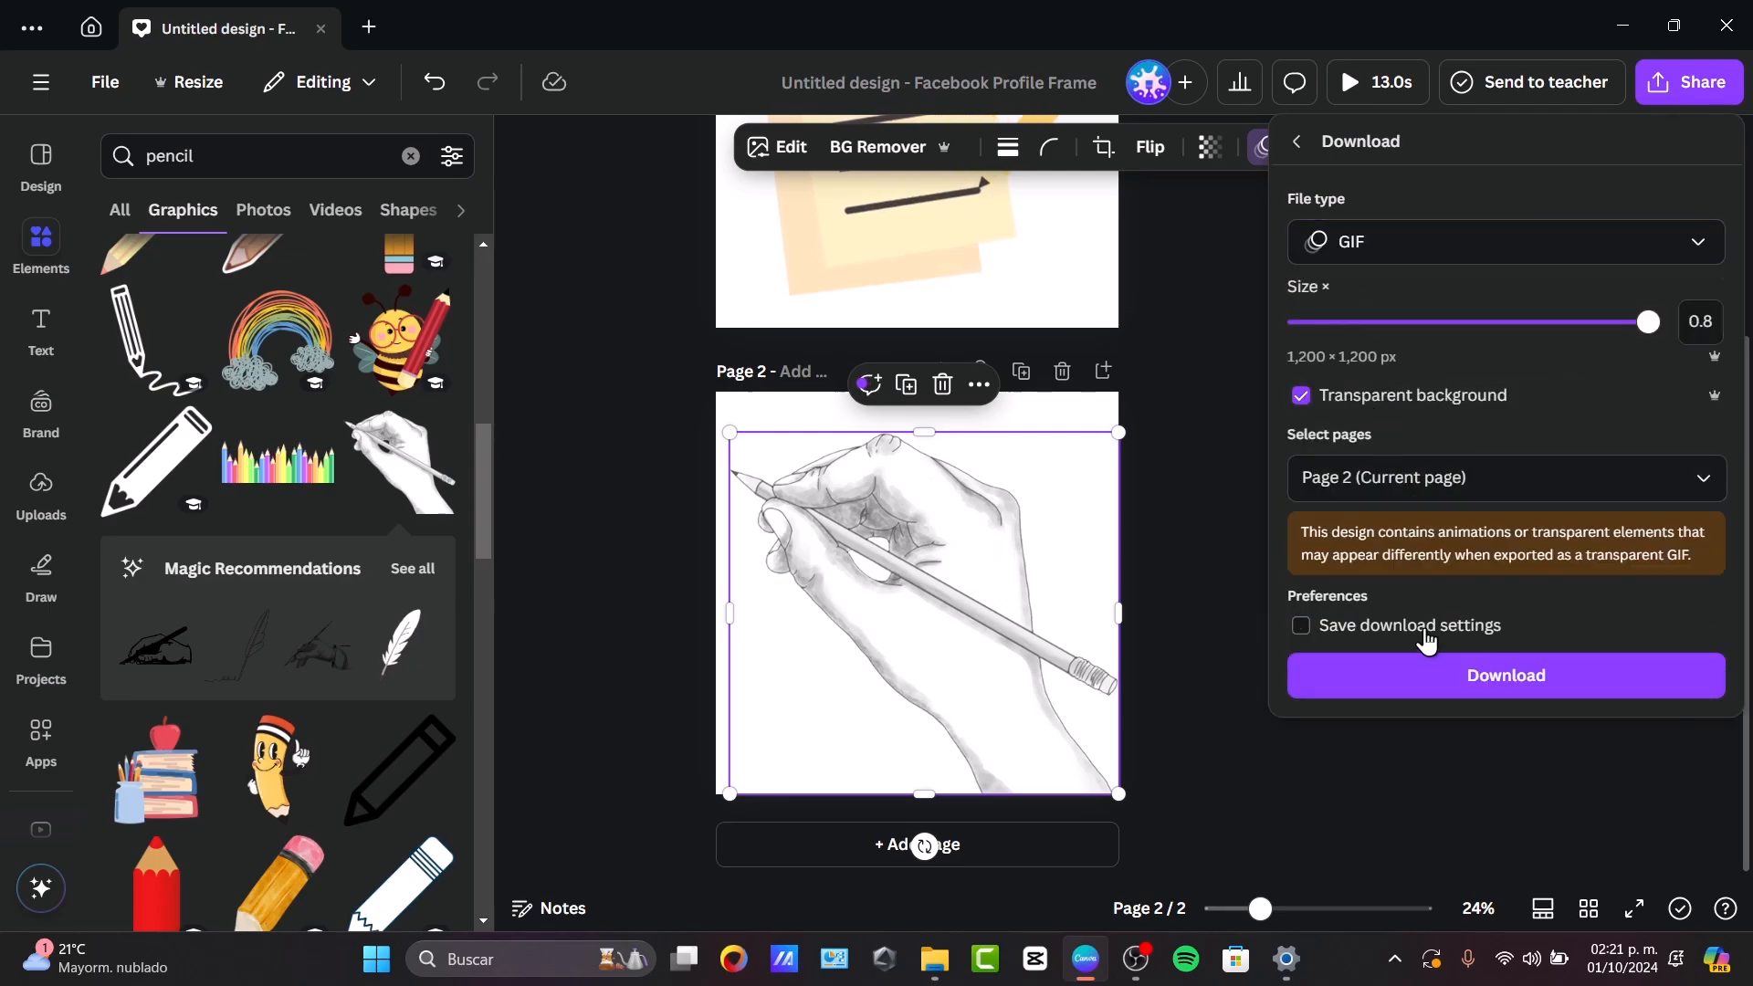
{"action": "left_click", "coordinate": [1409, 677]}
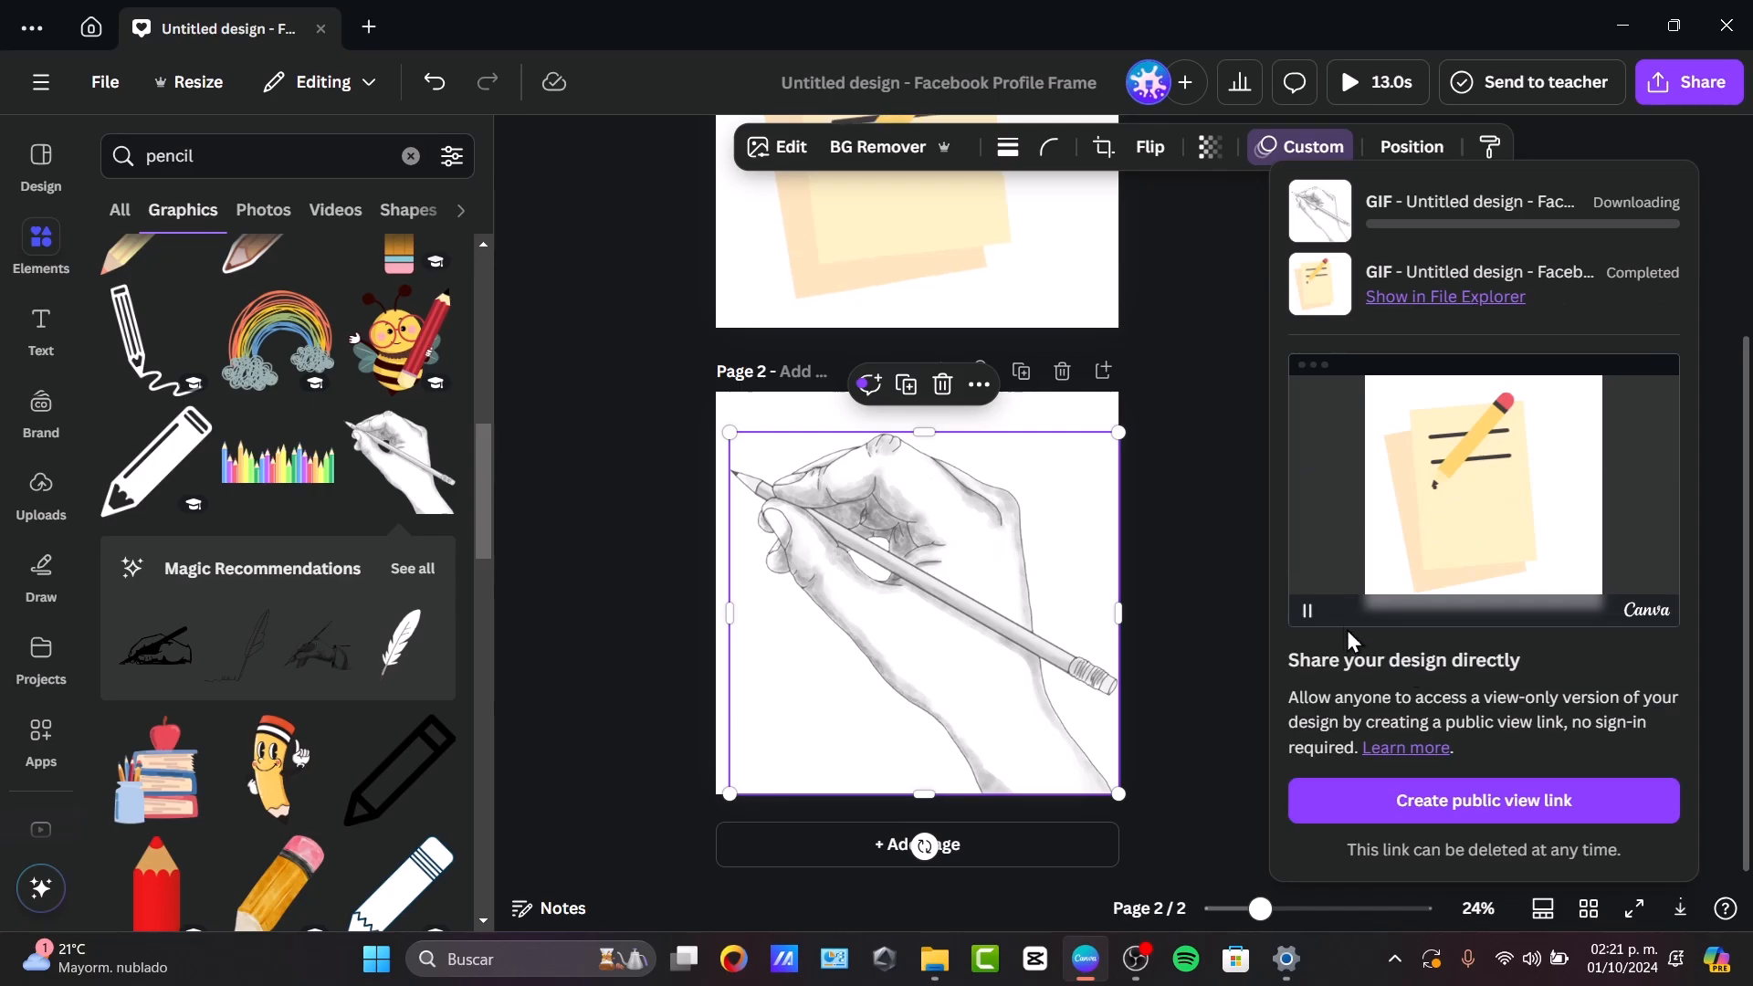
{"action": "left_click", "coordinate": [1249, 374]}
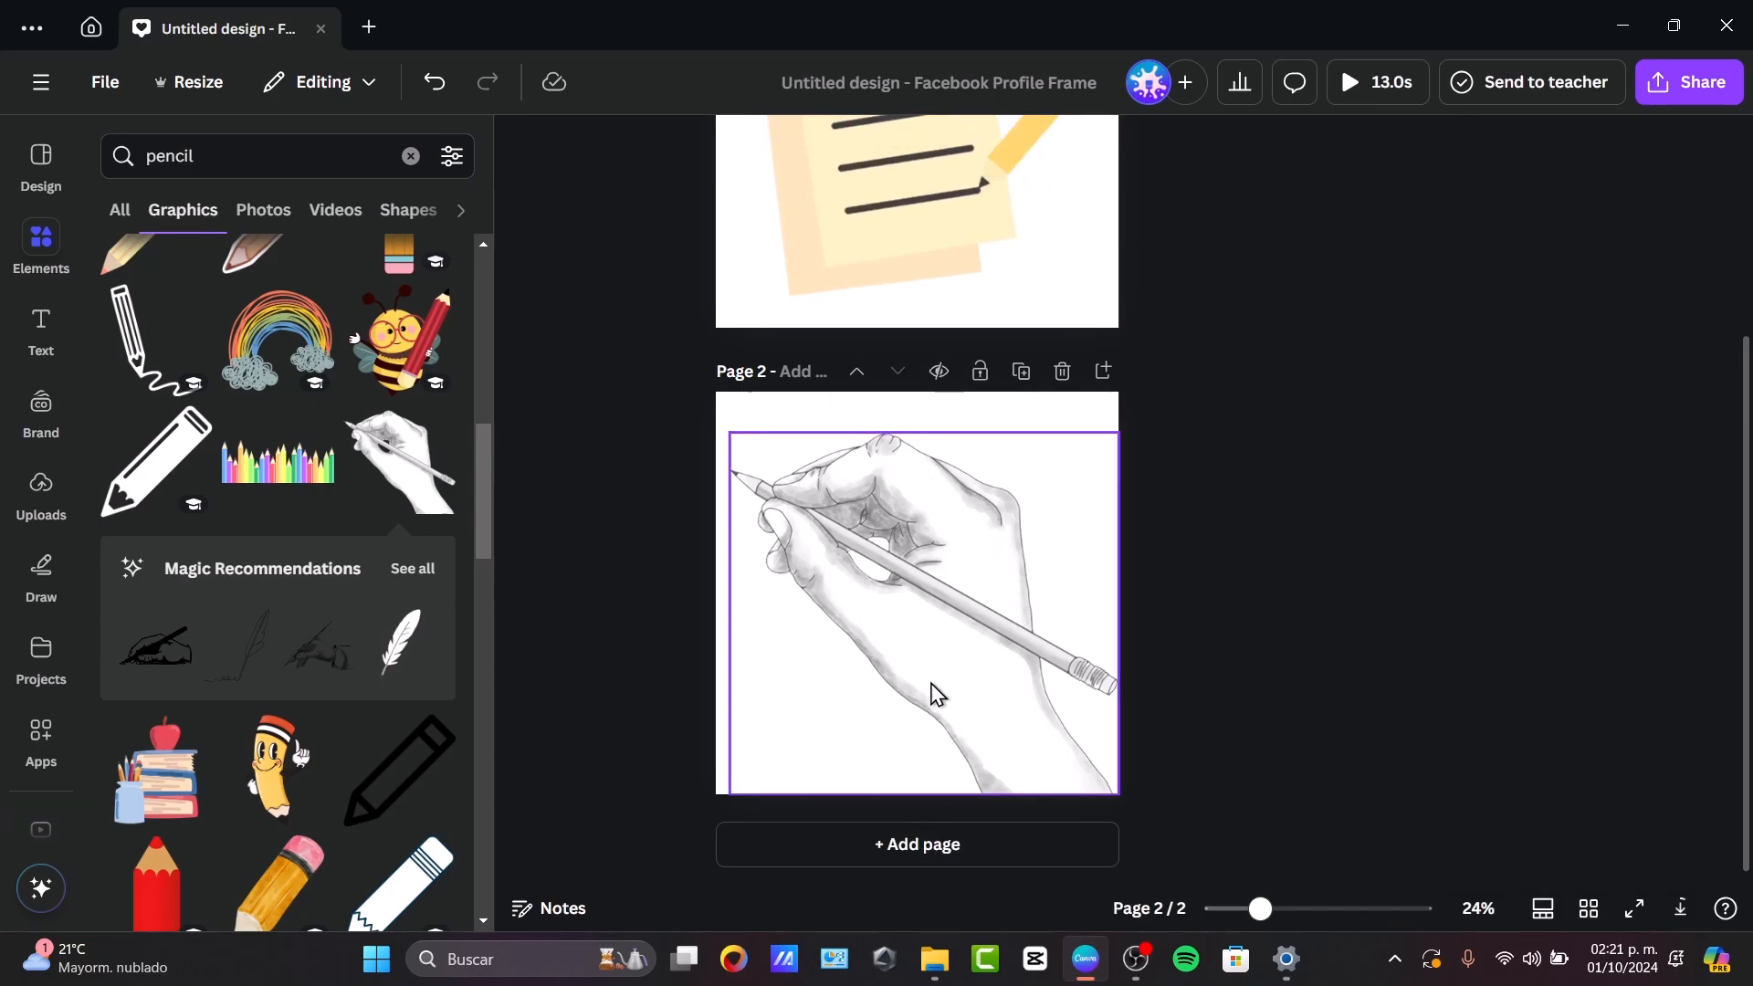
Add a third page and insert the "GET THE APP today" text combination on it.
{"action": "left_click", "coordinate": [846, 840]}
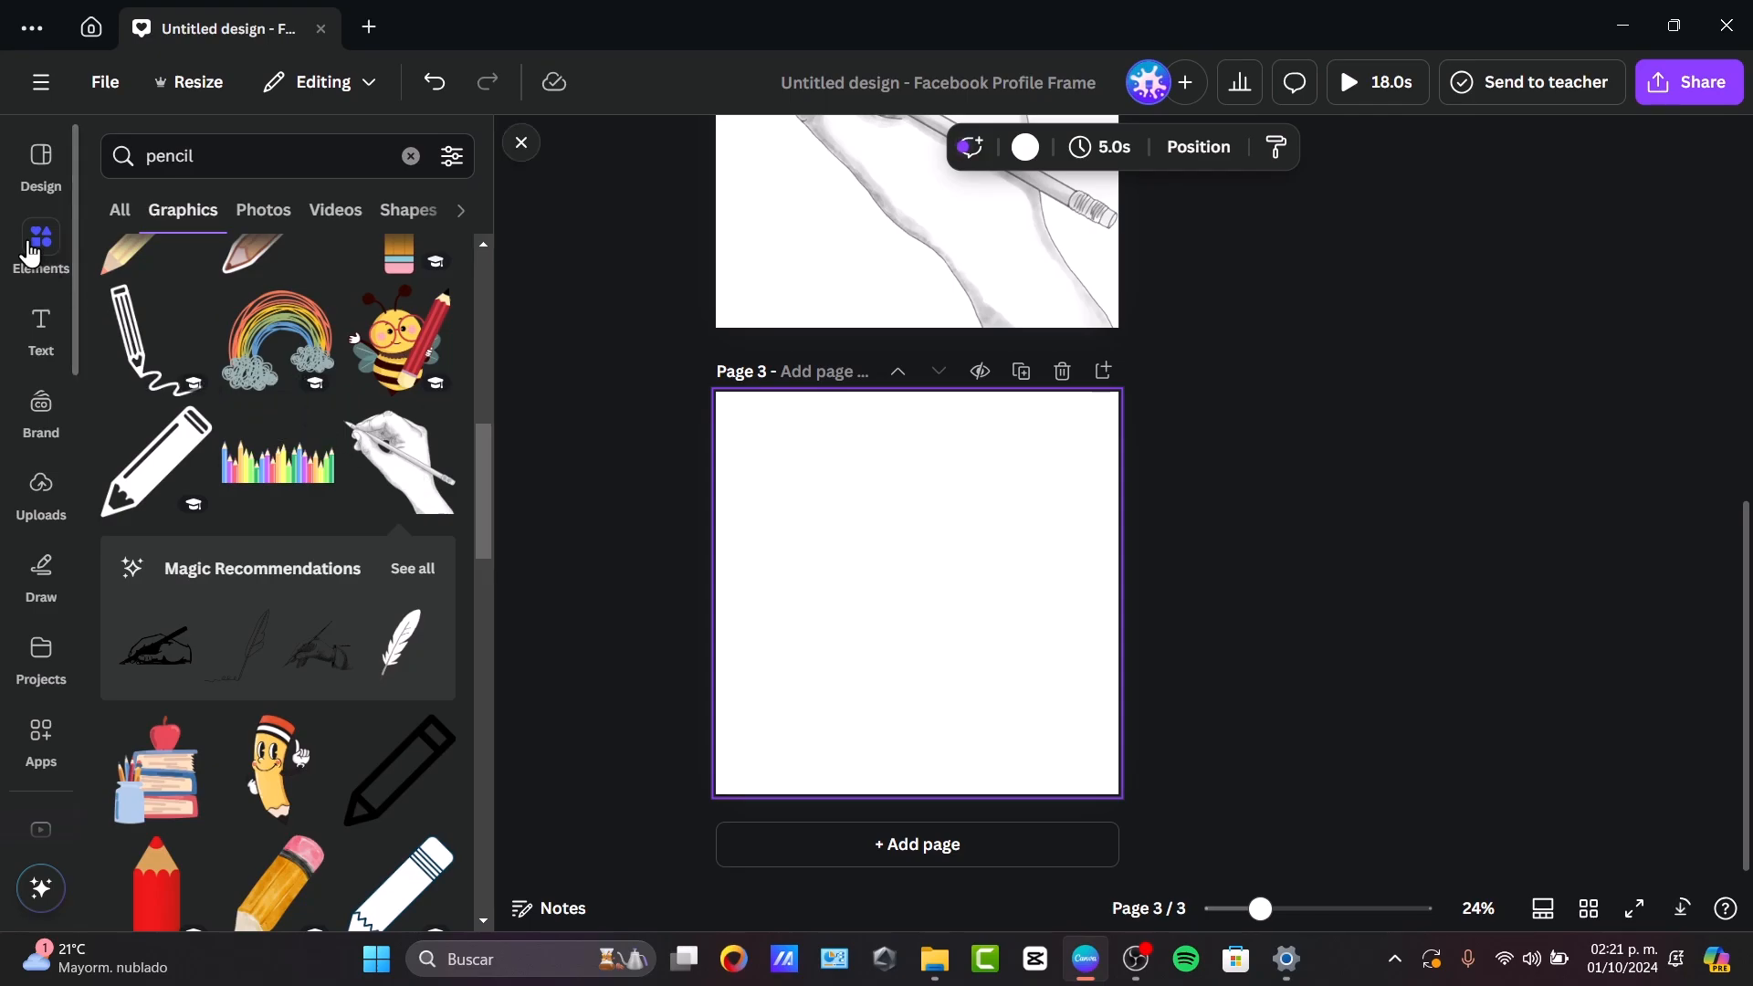
{"action": "scroll", "coordinate": [463, 808], "scroll_direction": "up", "scroll_amount": 5}
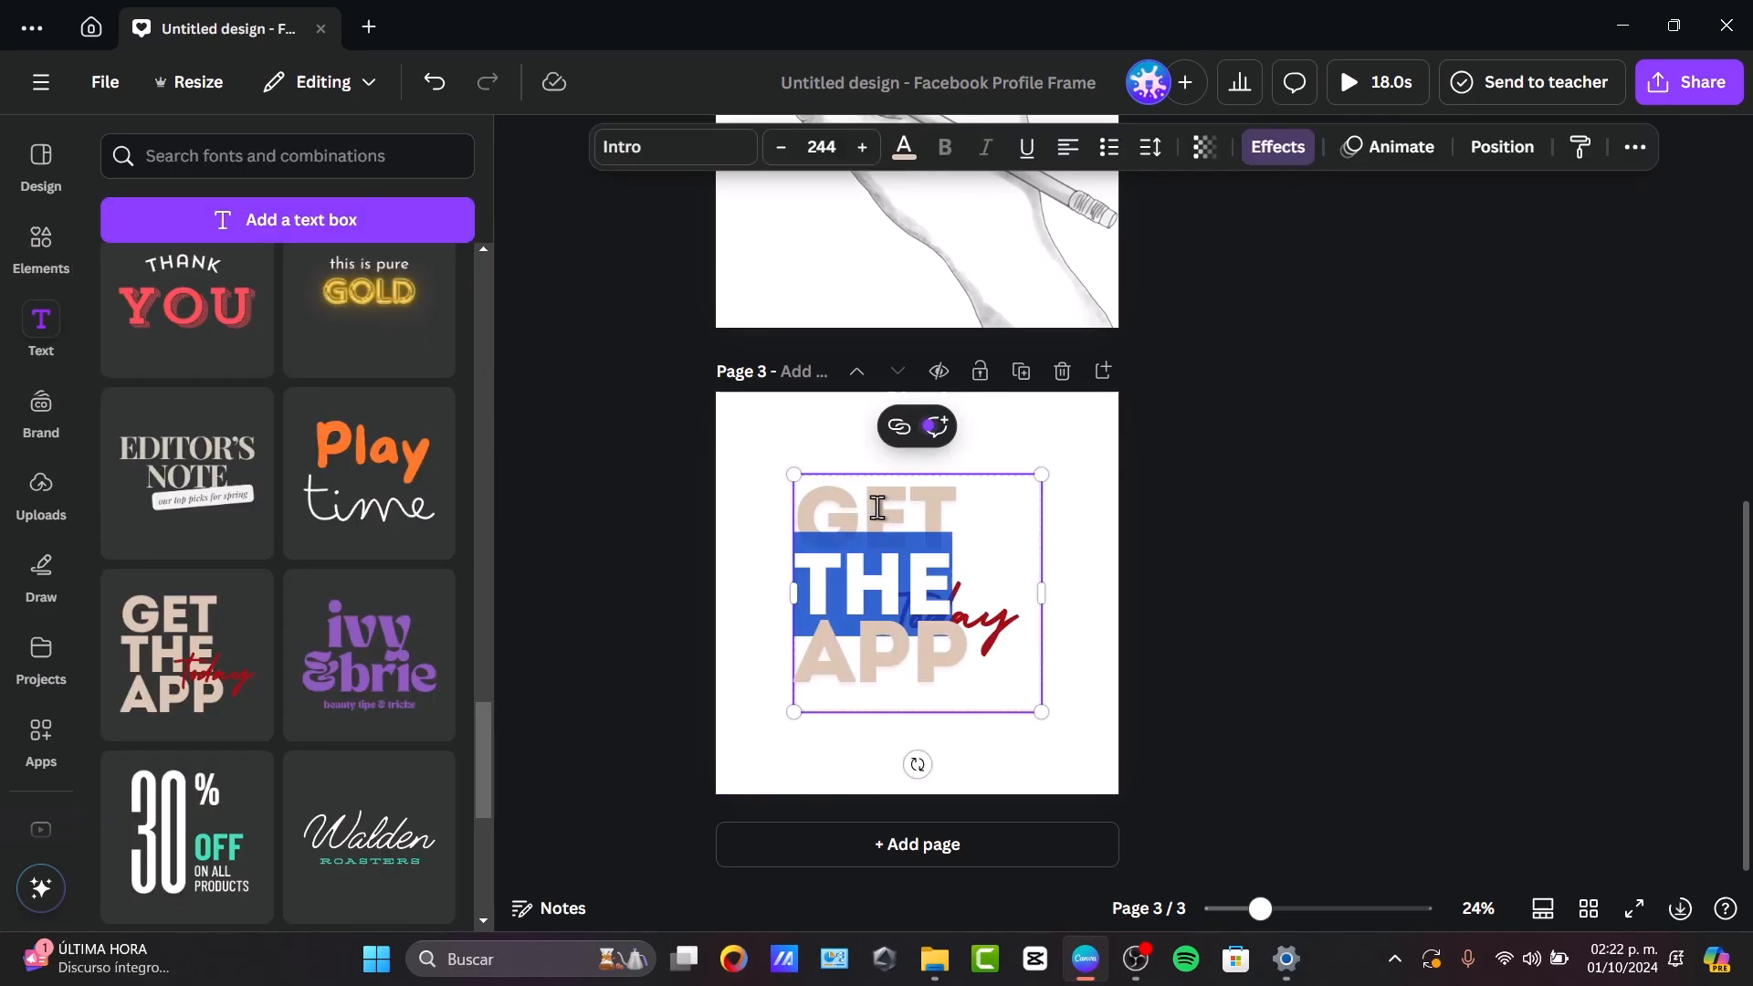
Reword the text combination on page 3 to "YOU ARE THE" in the large text and "Best" in the script text.
{"action": "double_click", "coordinate": [878, 508]}
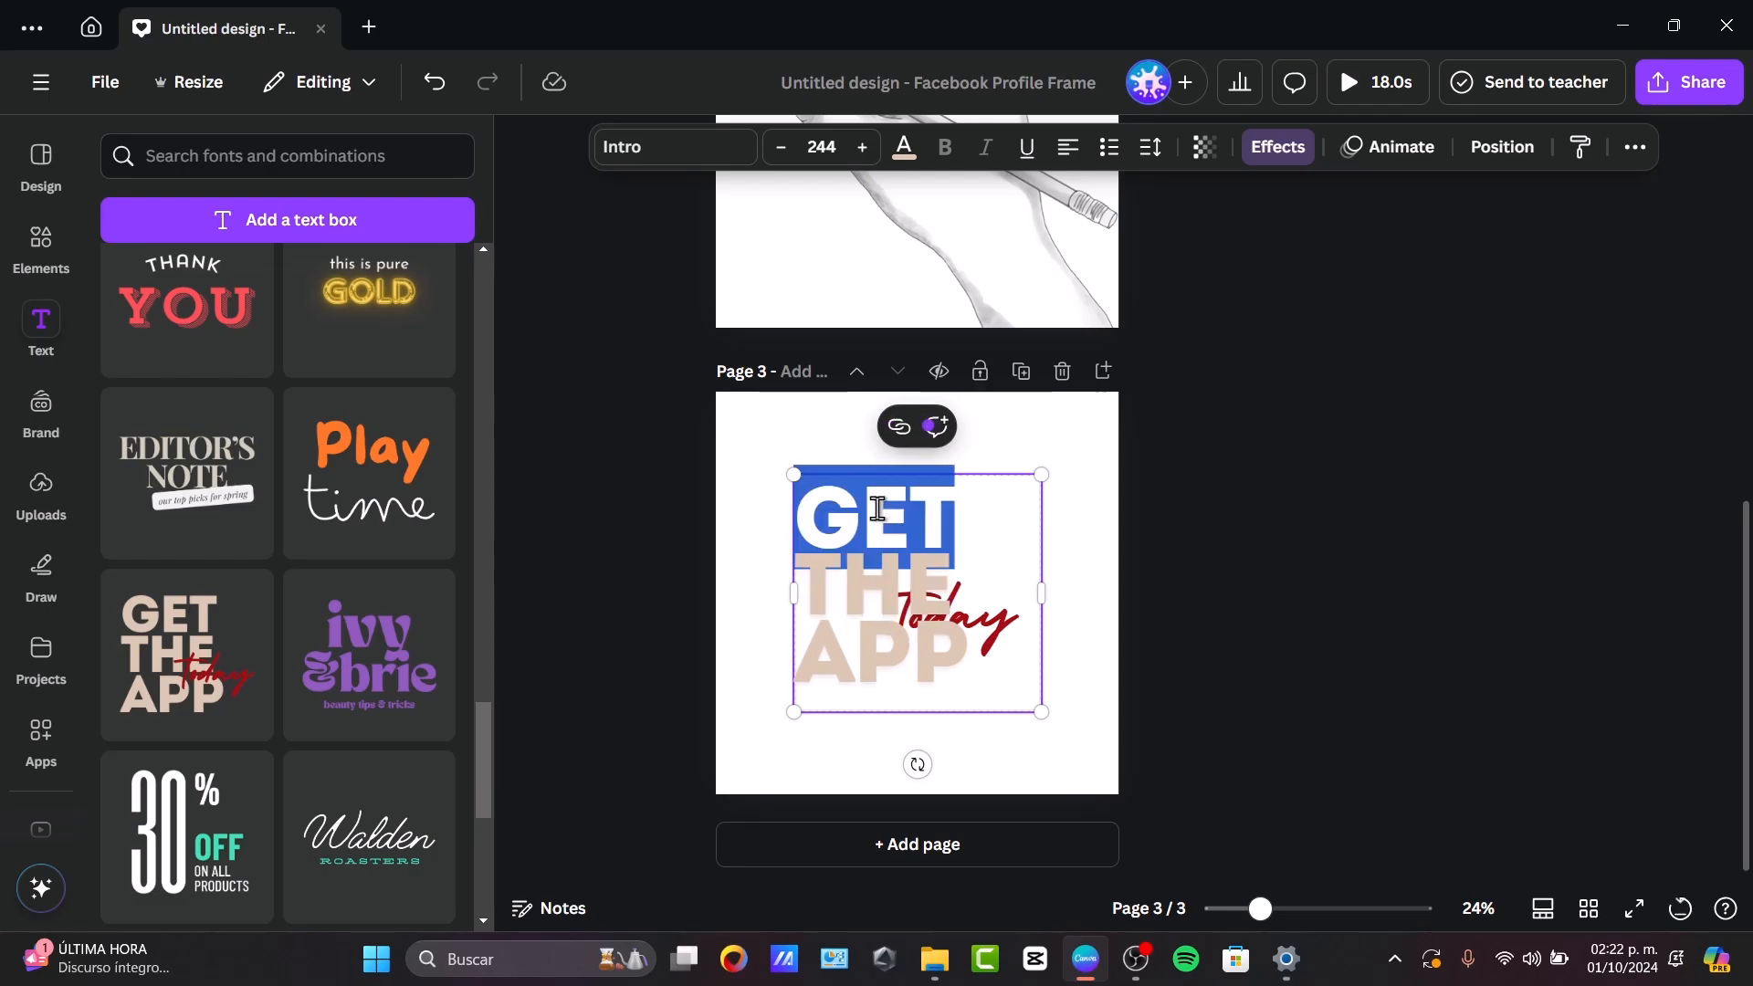
{"action": "type", "text": "YOU"}
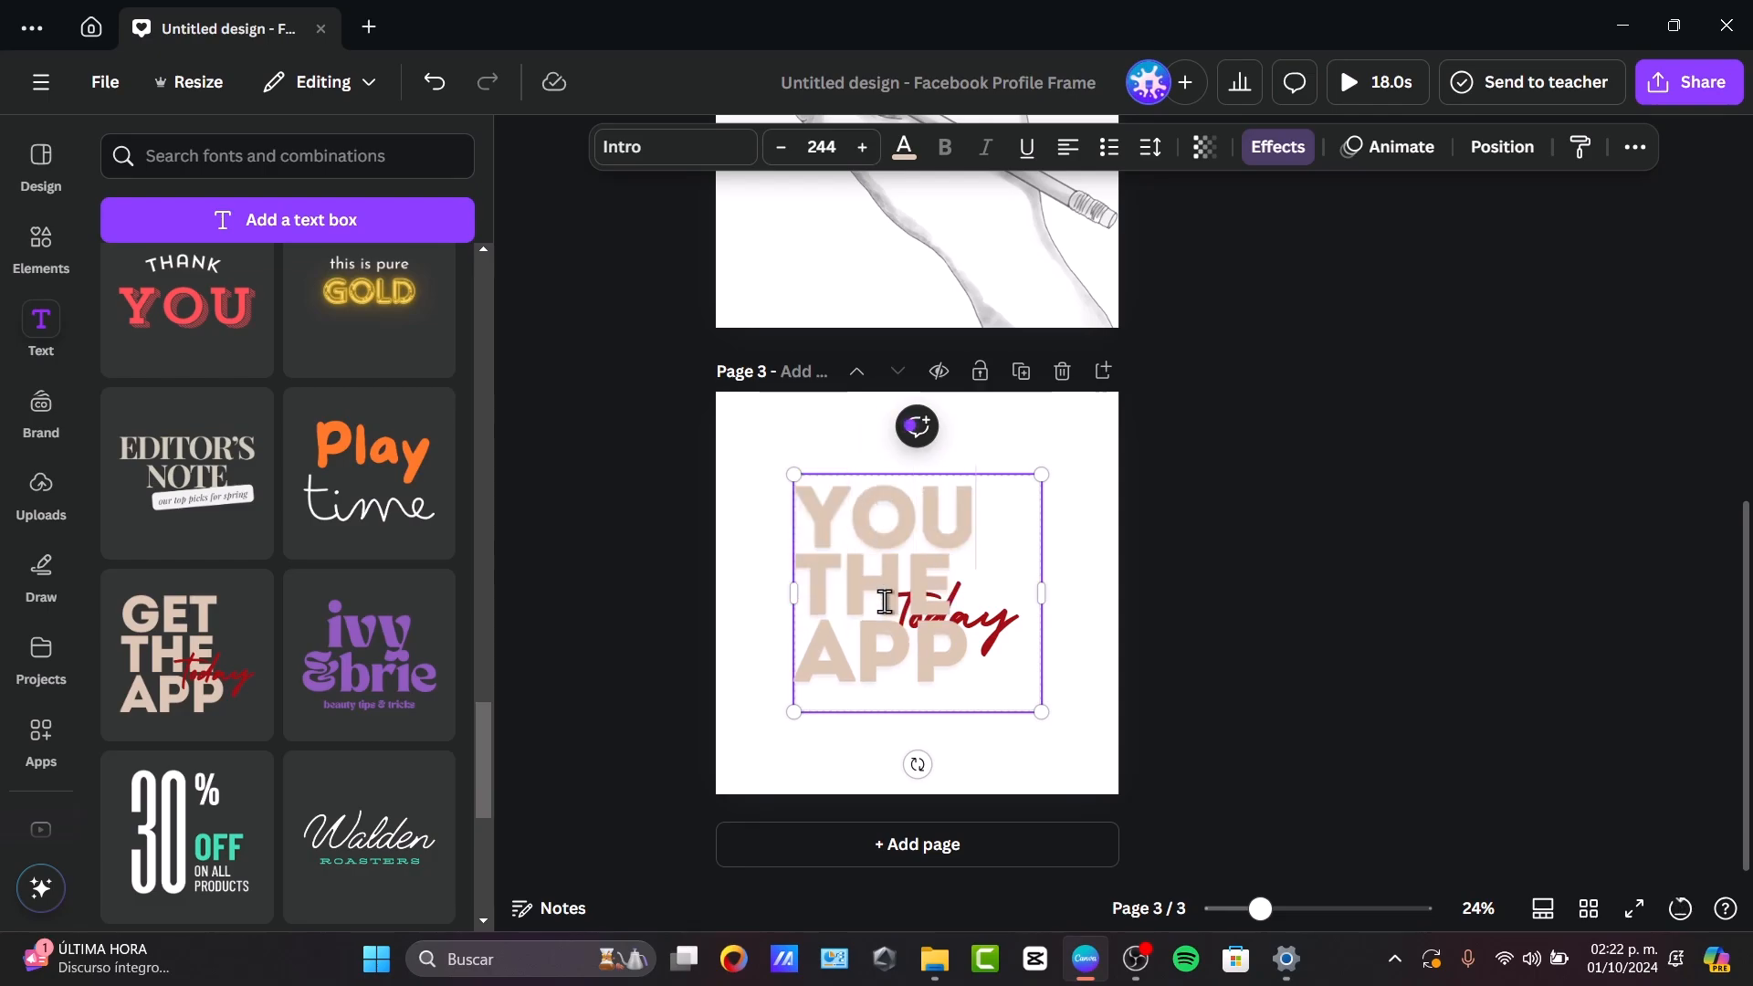
{"action": "double_click", "coordinate": [876, 650]}
{"action": "double_click", "coordinate": [832, 585]}
{"action": "type", "text": "ARE"}
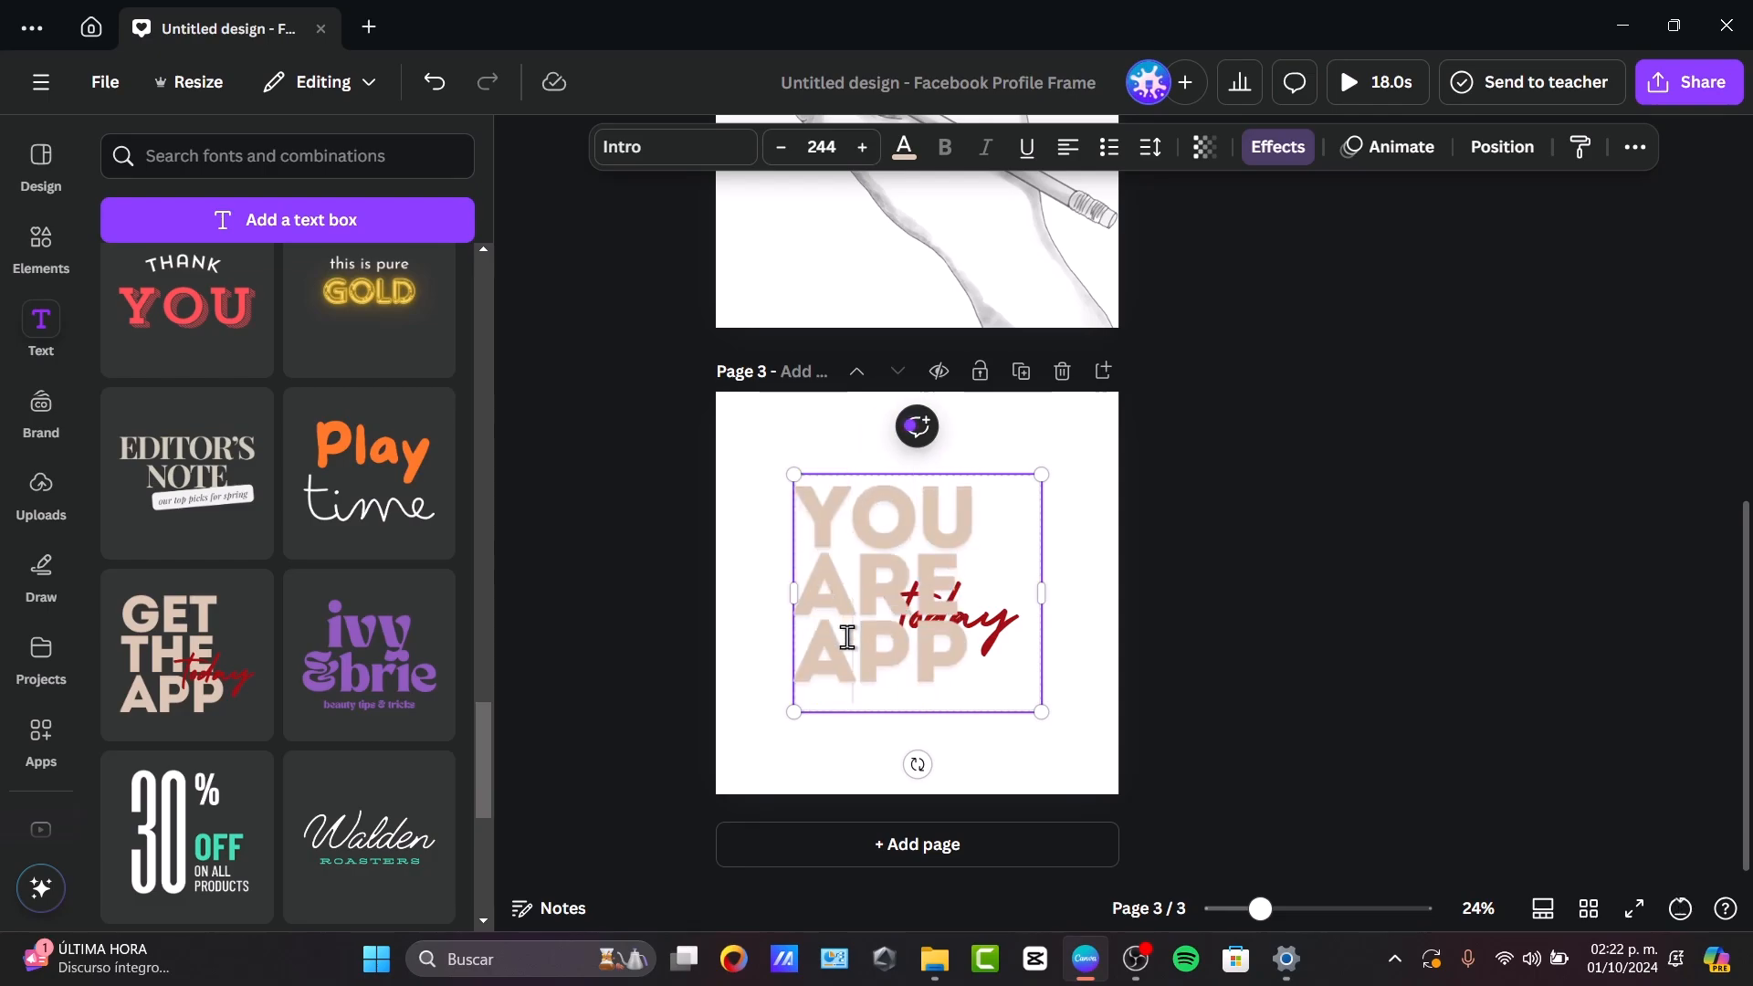
{"action": "double_click", "coordinate": [847, 638]}
{"action": "type", "text": "THE"}
{"action": "double_click", "coordinate": [997, 631]}
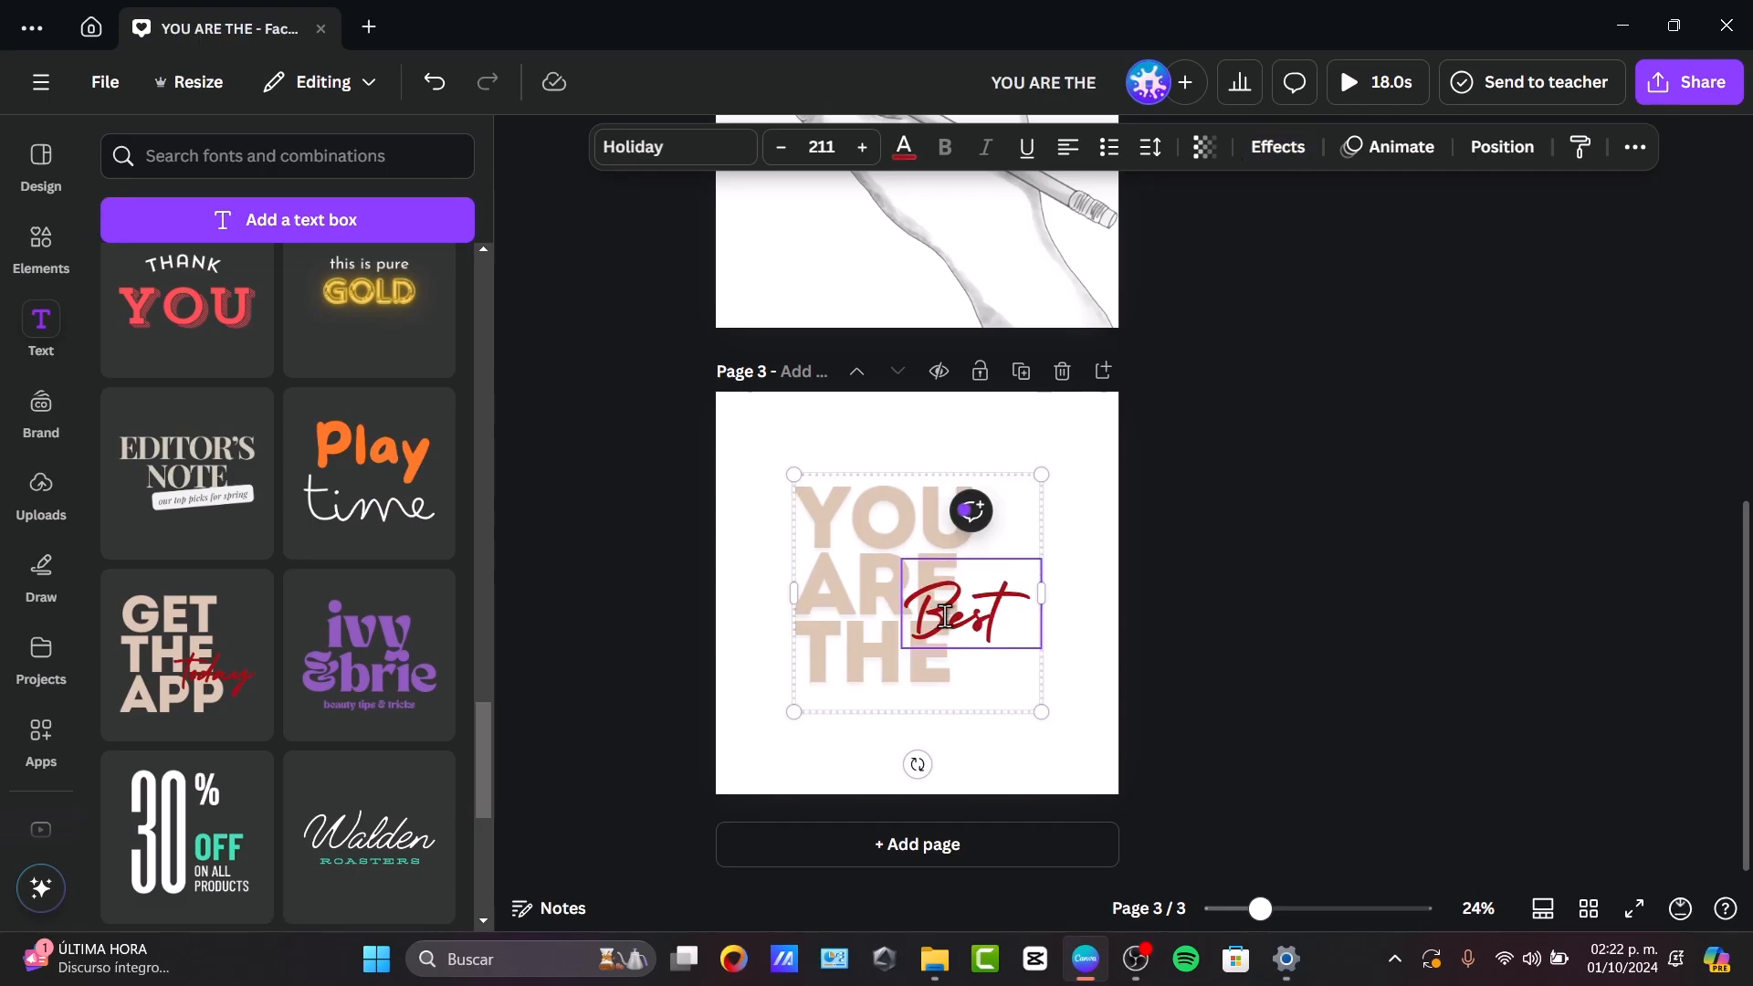
{"action": "left_click", "coordinate": [1358, 642]}
Move the text group to the lower-left corner of page 3 and enlarge it to span the full page width.
{"action": "left_click_drag", "start_coordinate": [977, 600], "coordinate": [898, 673]}
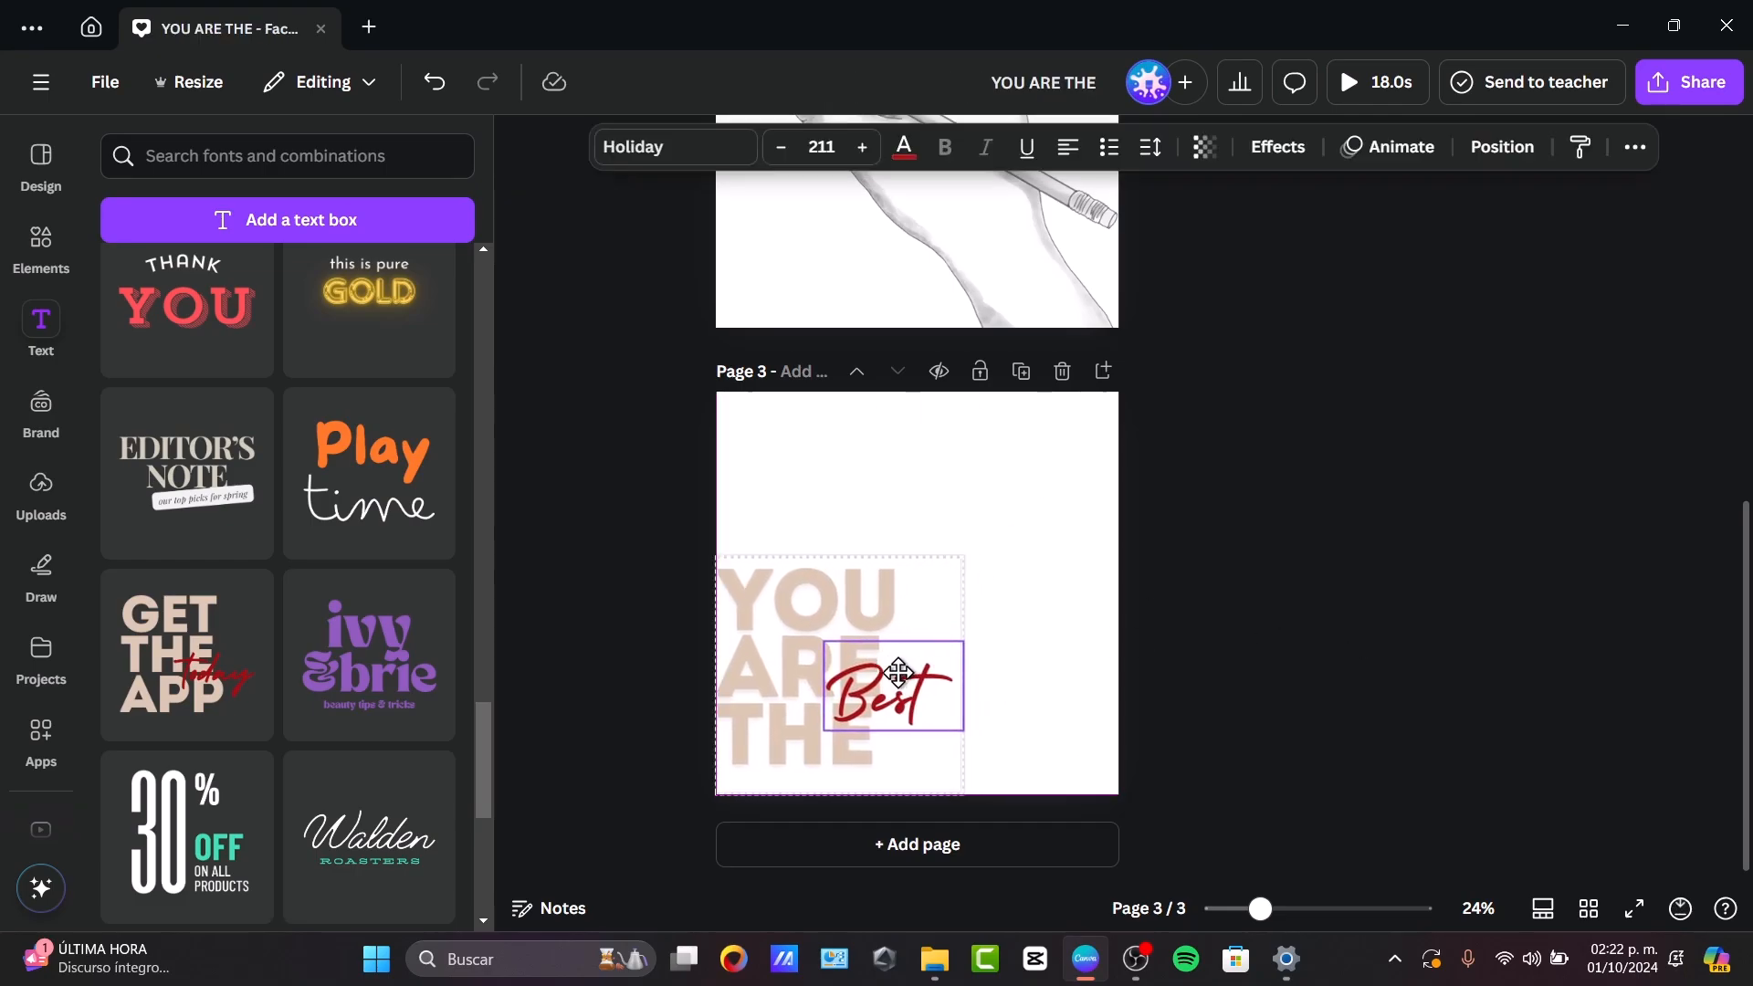
{"action": "left_click_drag", "start_coordinate": [965, 555], "coordinate": [1114, 403]}
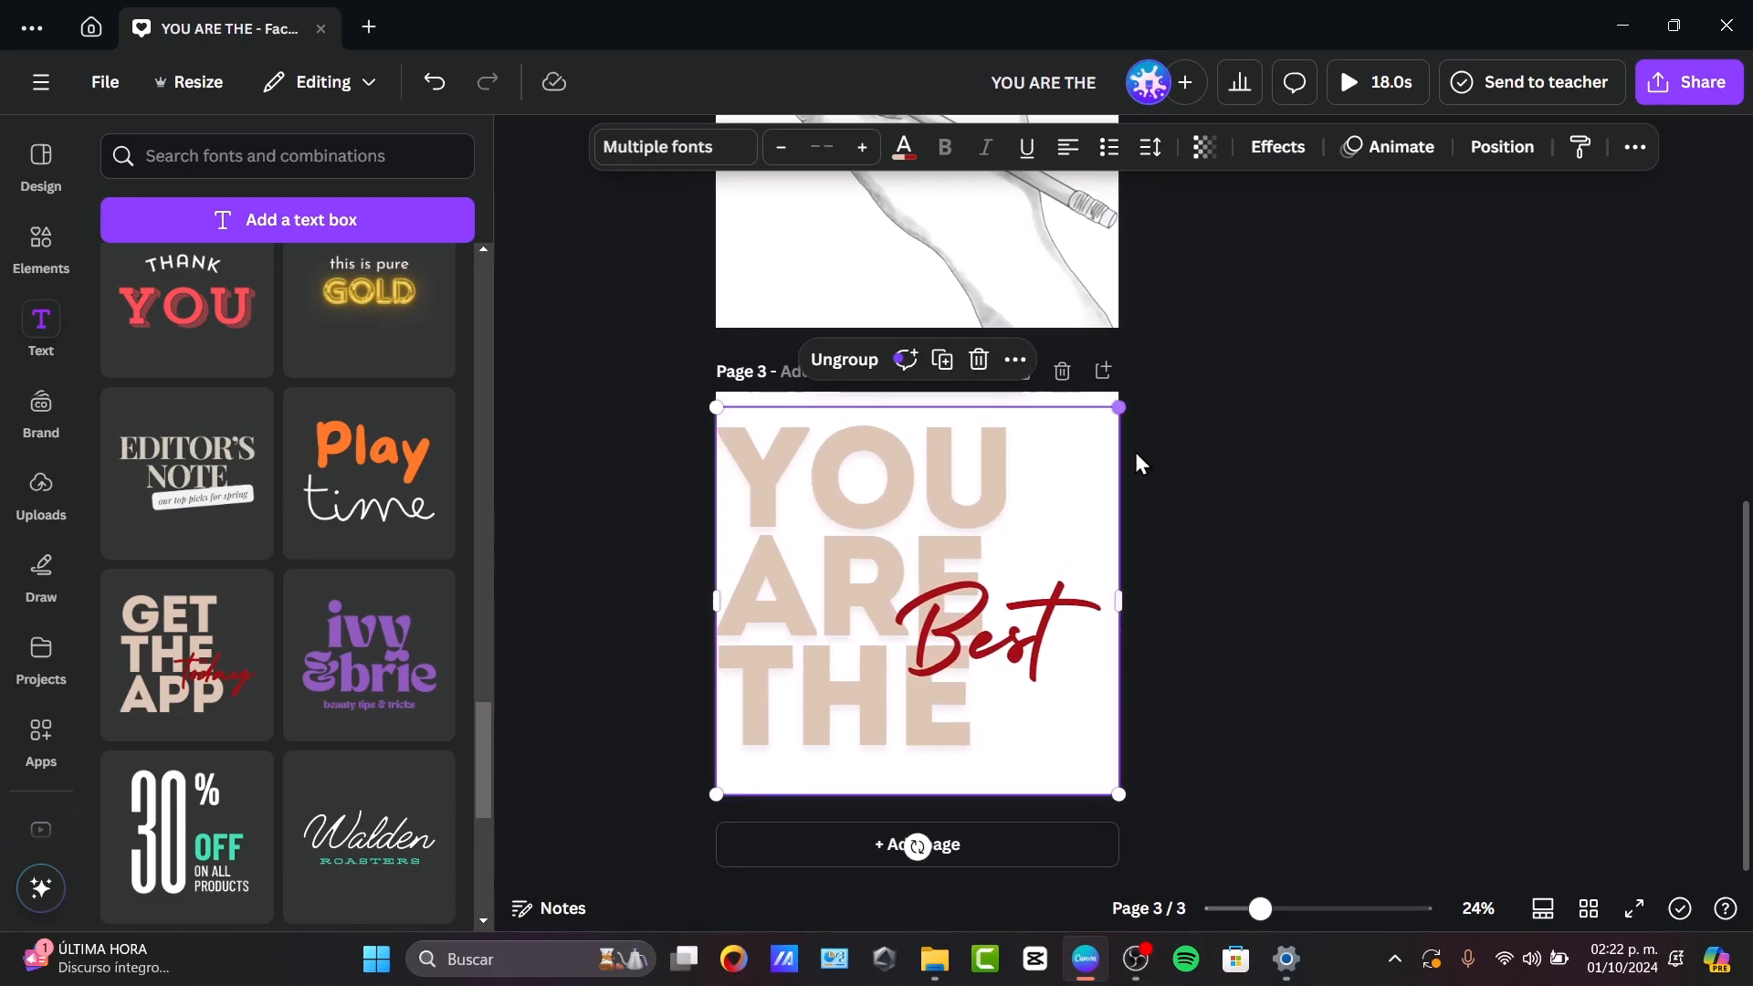
{"action": "left_click", "coordinate": [1184, 516]}
Apply the Burst animation to the "YOU ARE THE" text.
{"action": "left_click", "coordinate": [835, 573]}
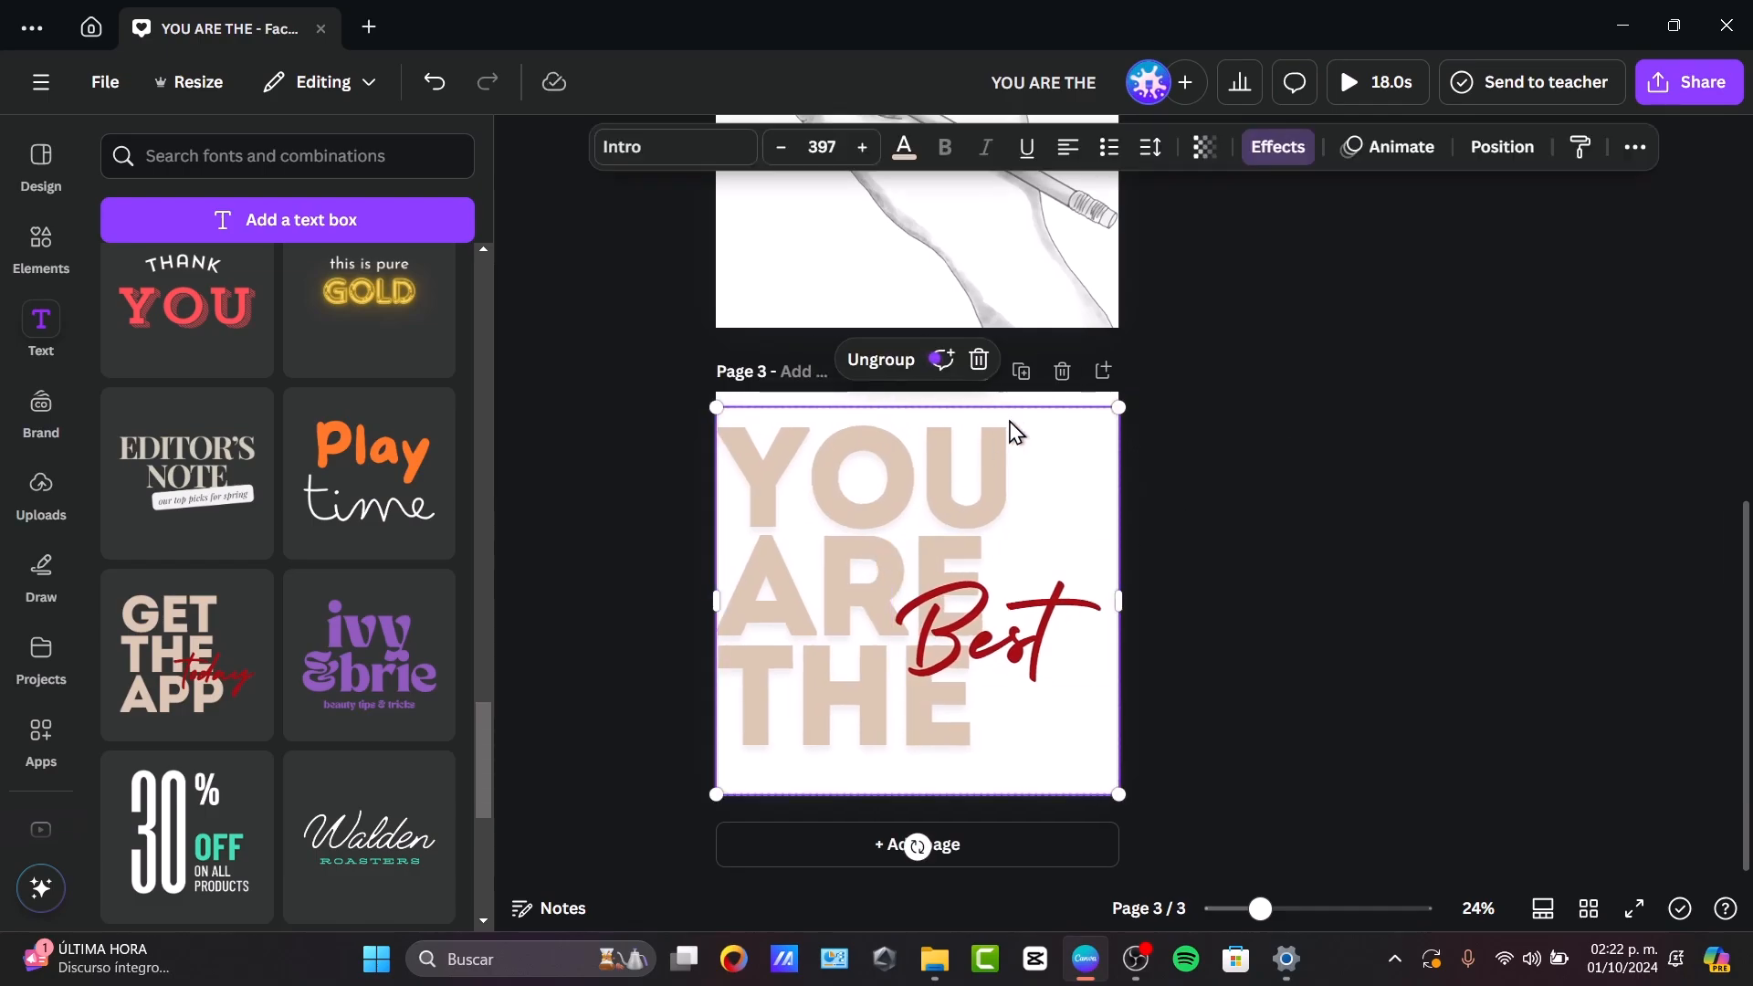
{"action": "left_click", "coordinate": [1379, 149]}
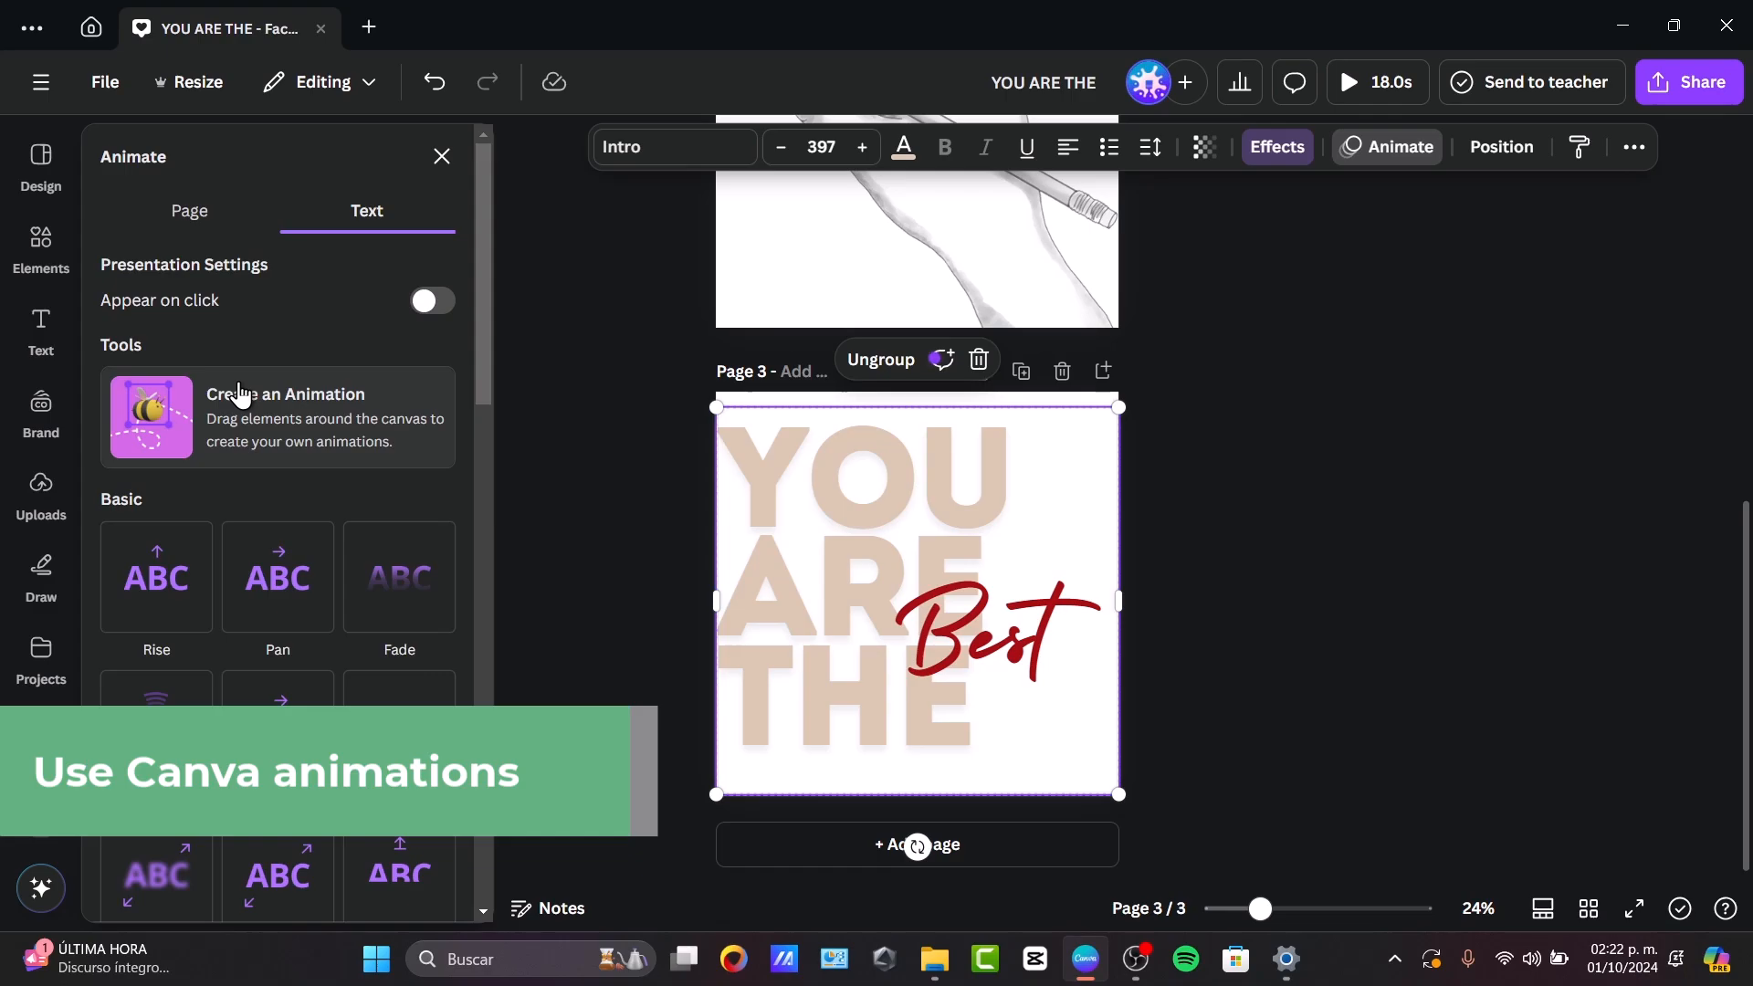
{"action": "scroll", "coordinate": [239, 395], "scroll_direction": "down", "scroll_amount": 10}
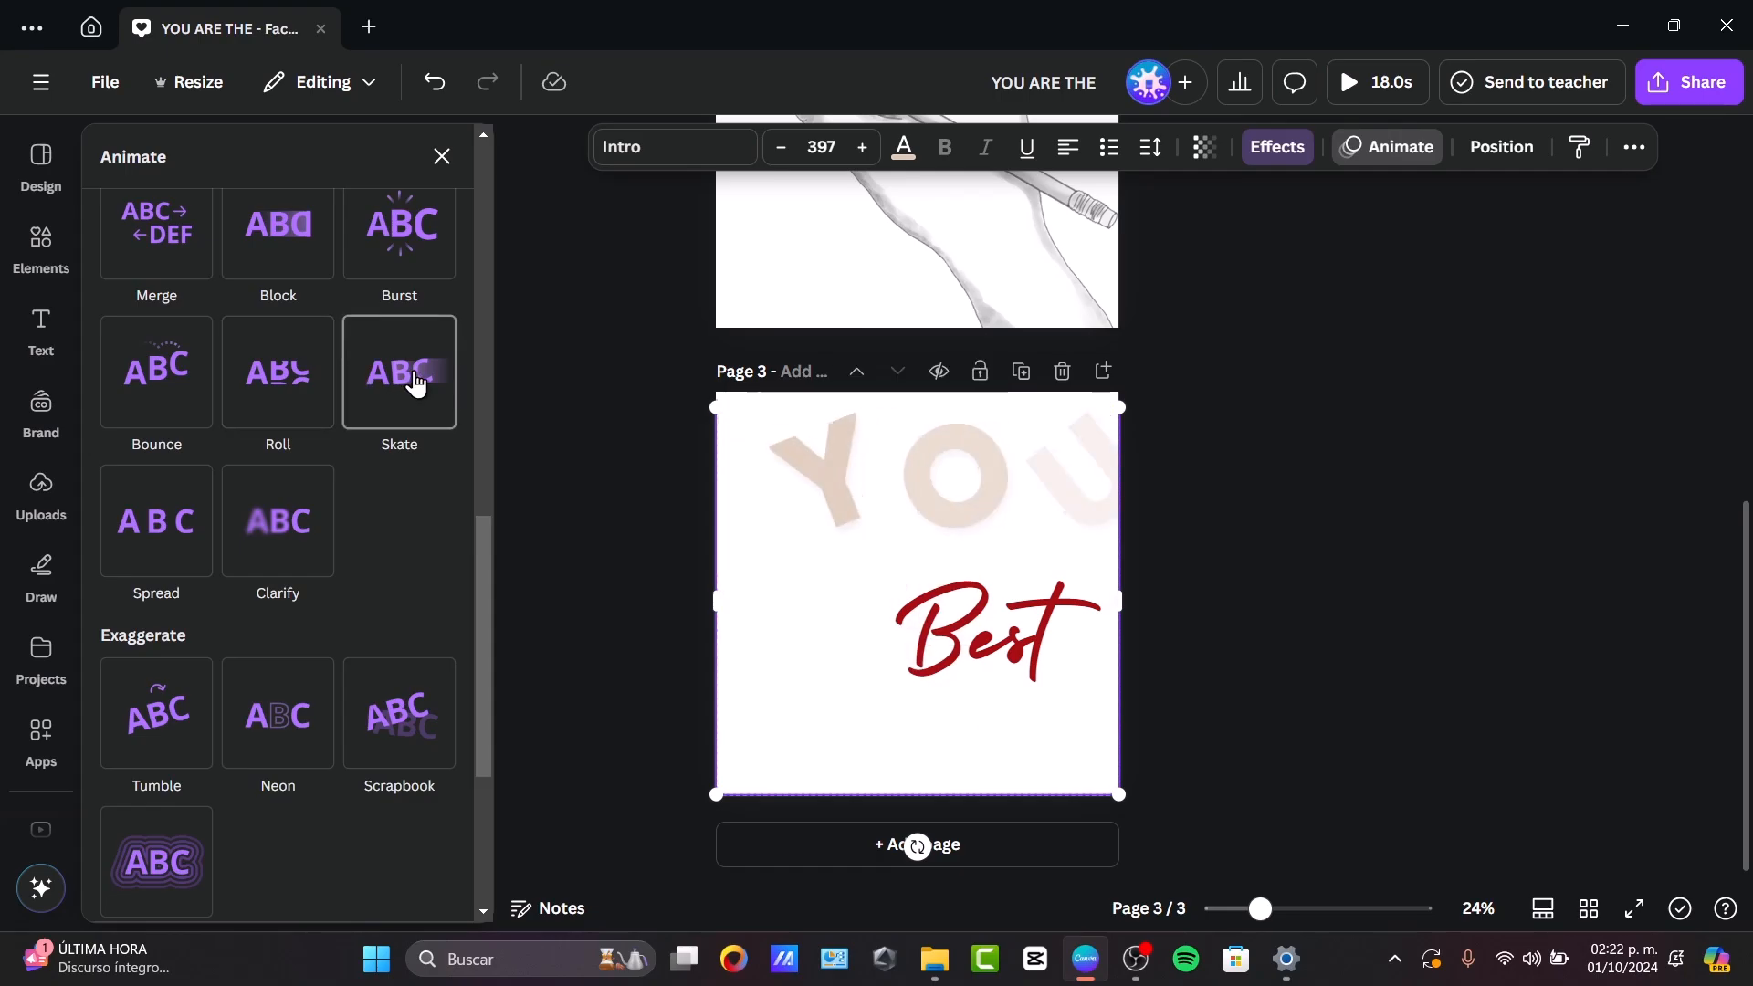
{"action": "left_click", "coordinate": [439, 255]}
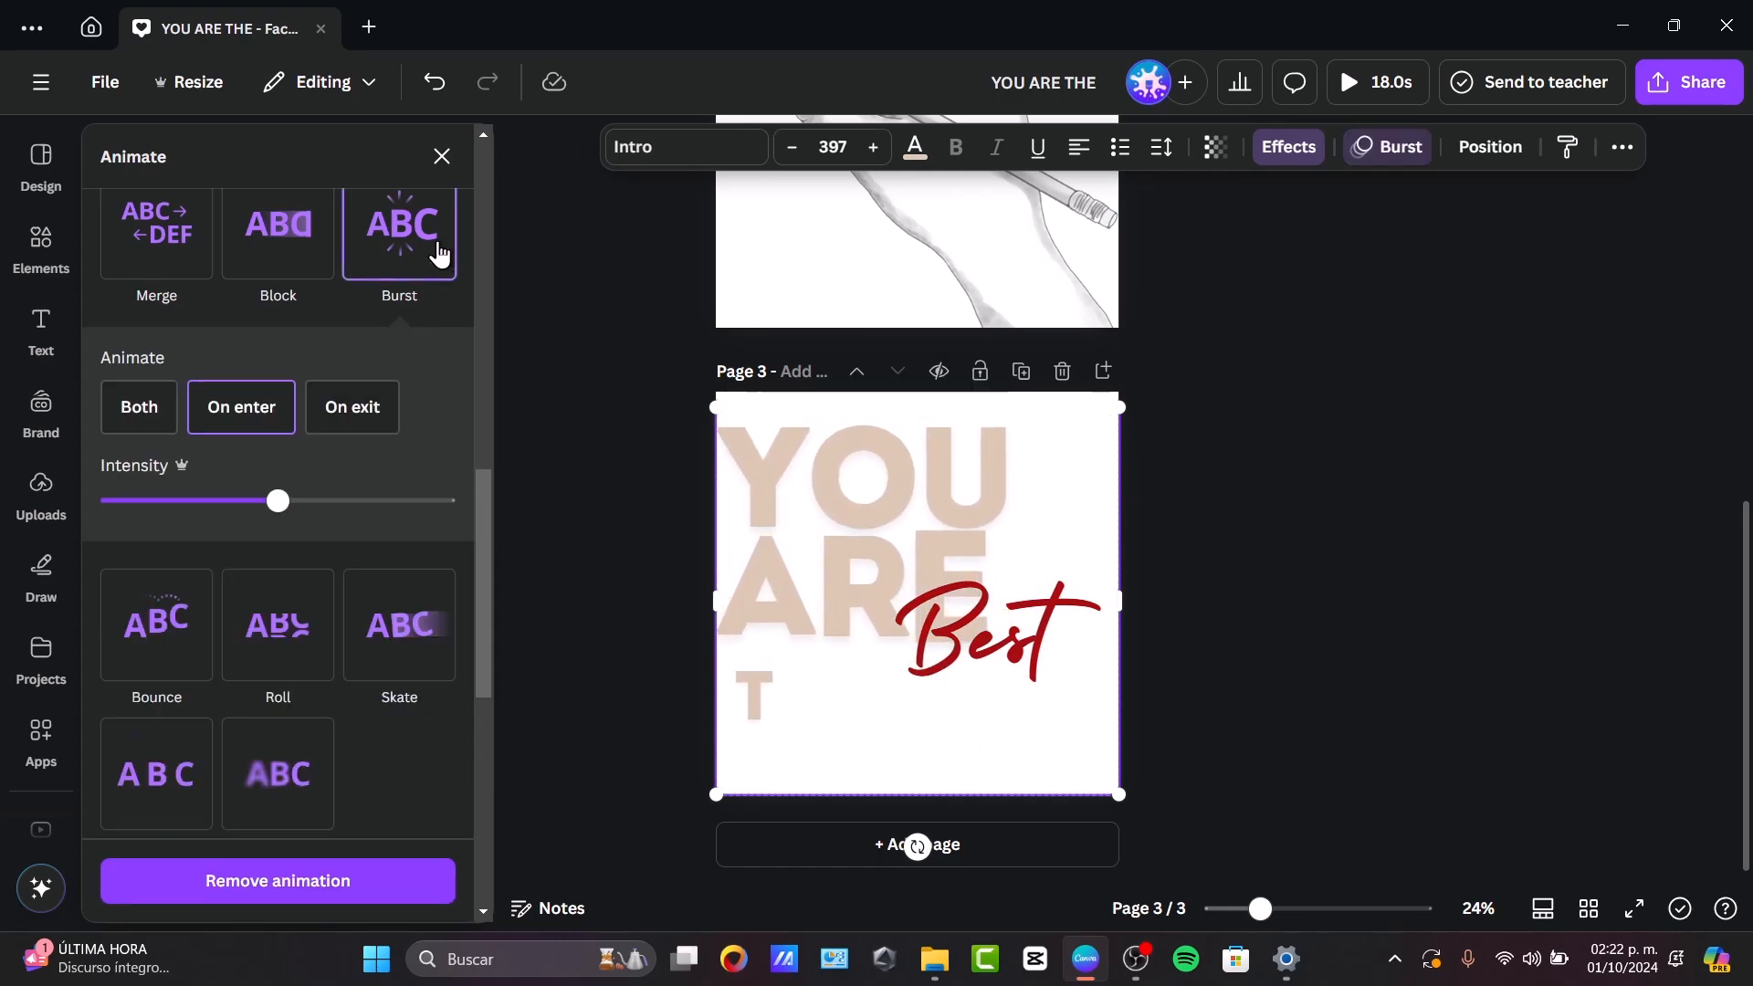
Ungroup the text combination on page 3 to separate "Best" from "YOU ARE THE".
{"action": "left_click", "coordinate": [1043, 664]}
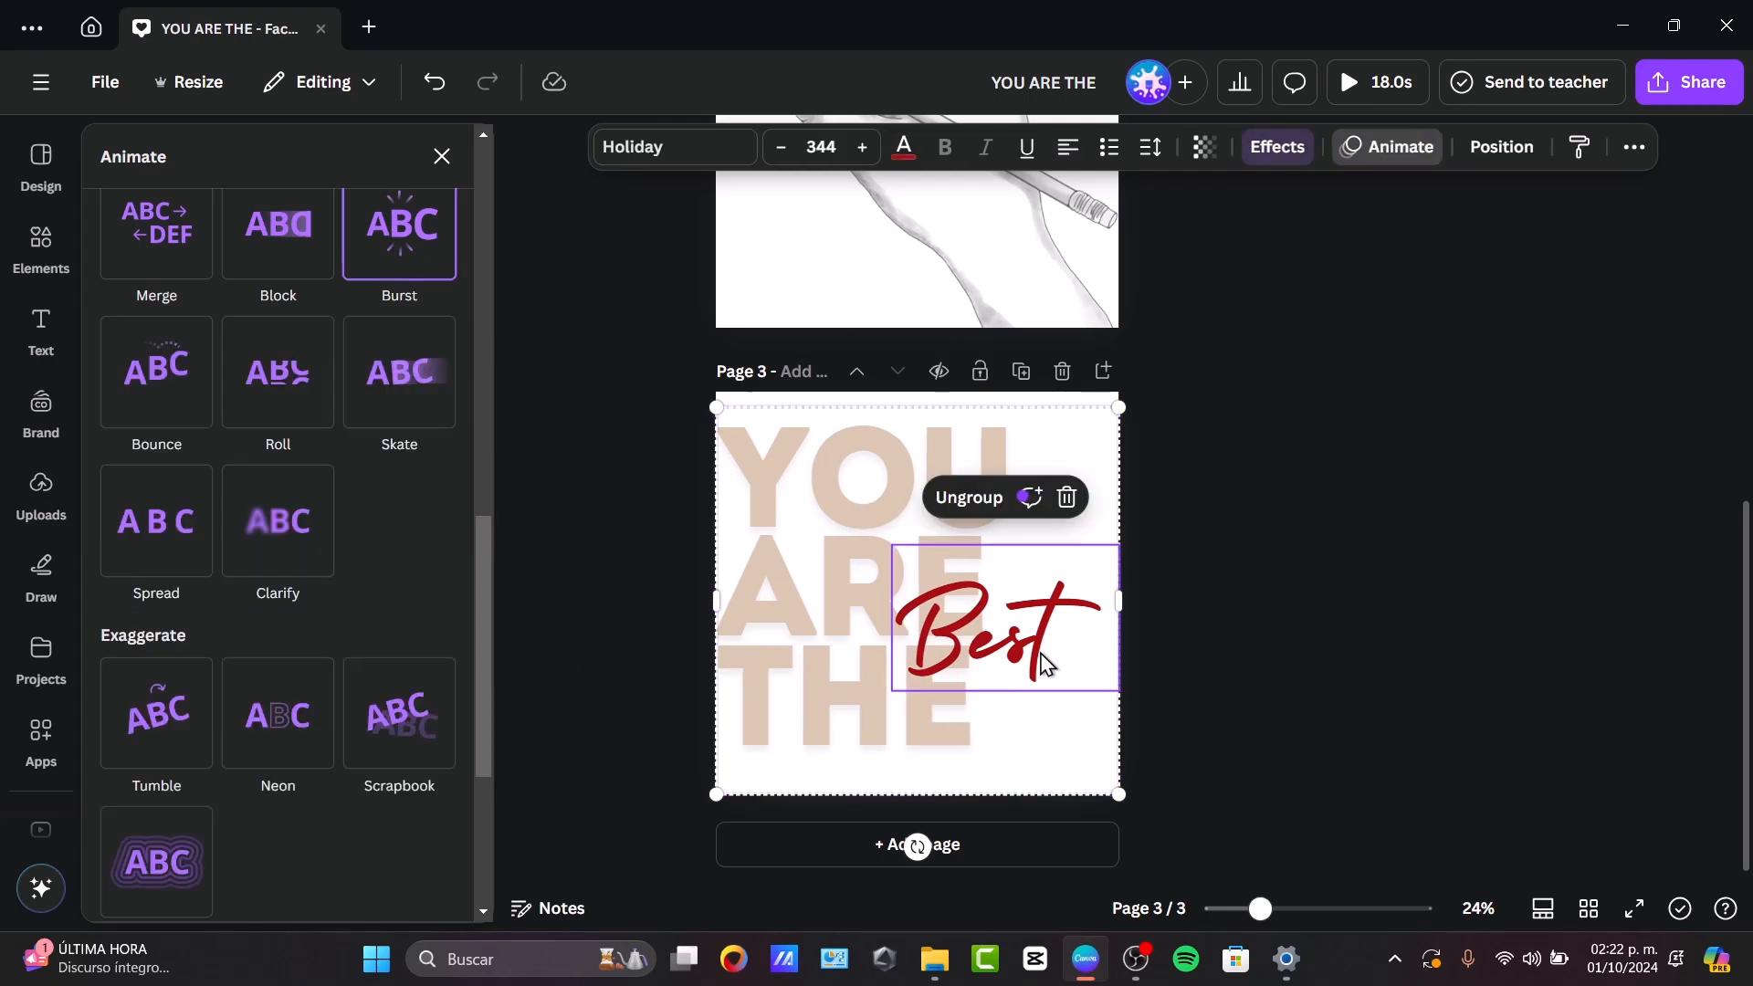
{"action": "double_click", "coordinate": [1041, 653]}
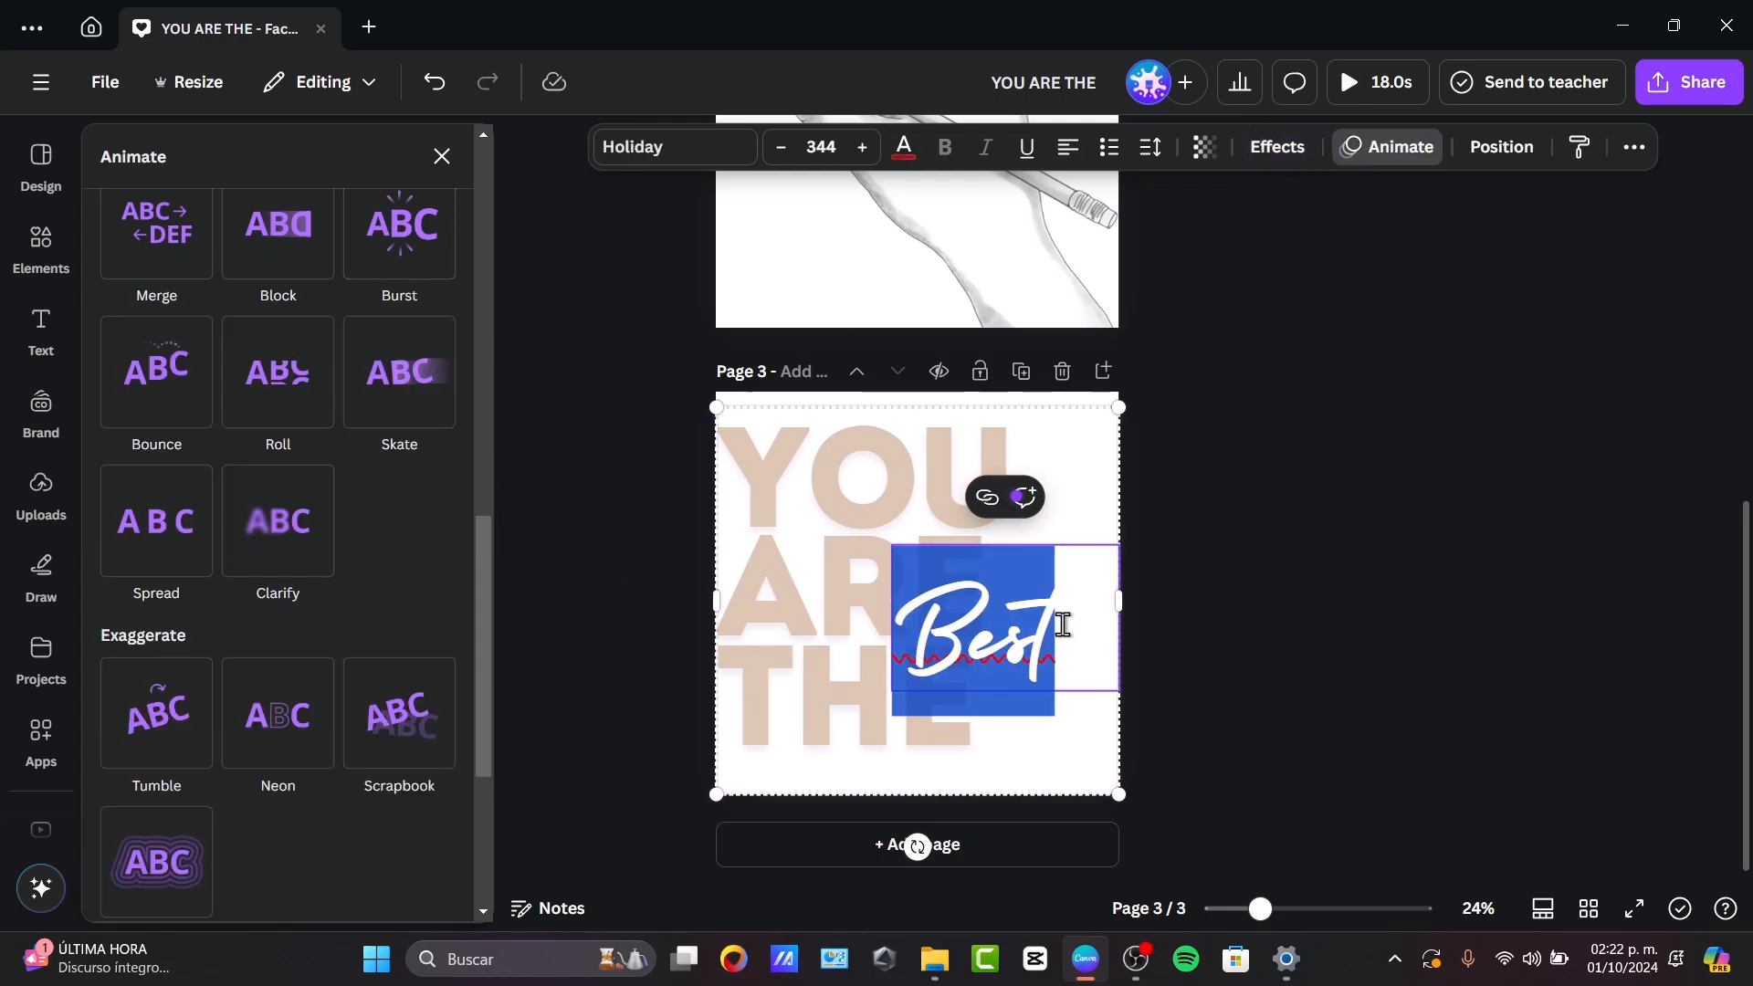
{"action": "left_click", "coordinate": [1061, 624]}
{"action": "key", "text": "Escape"}
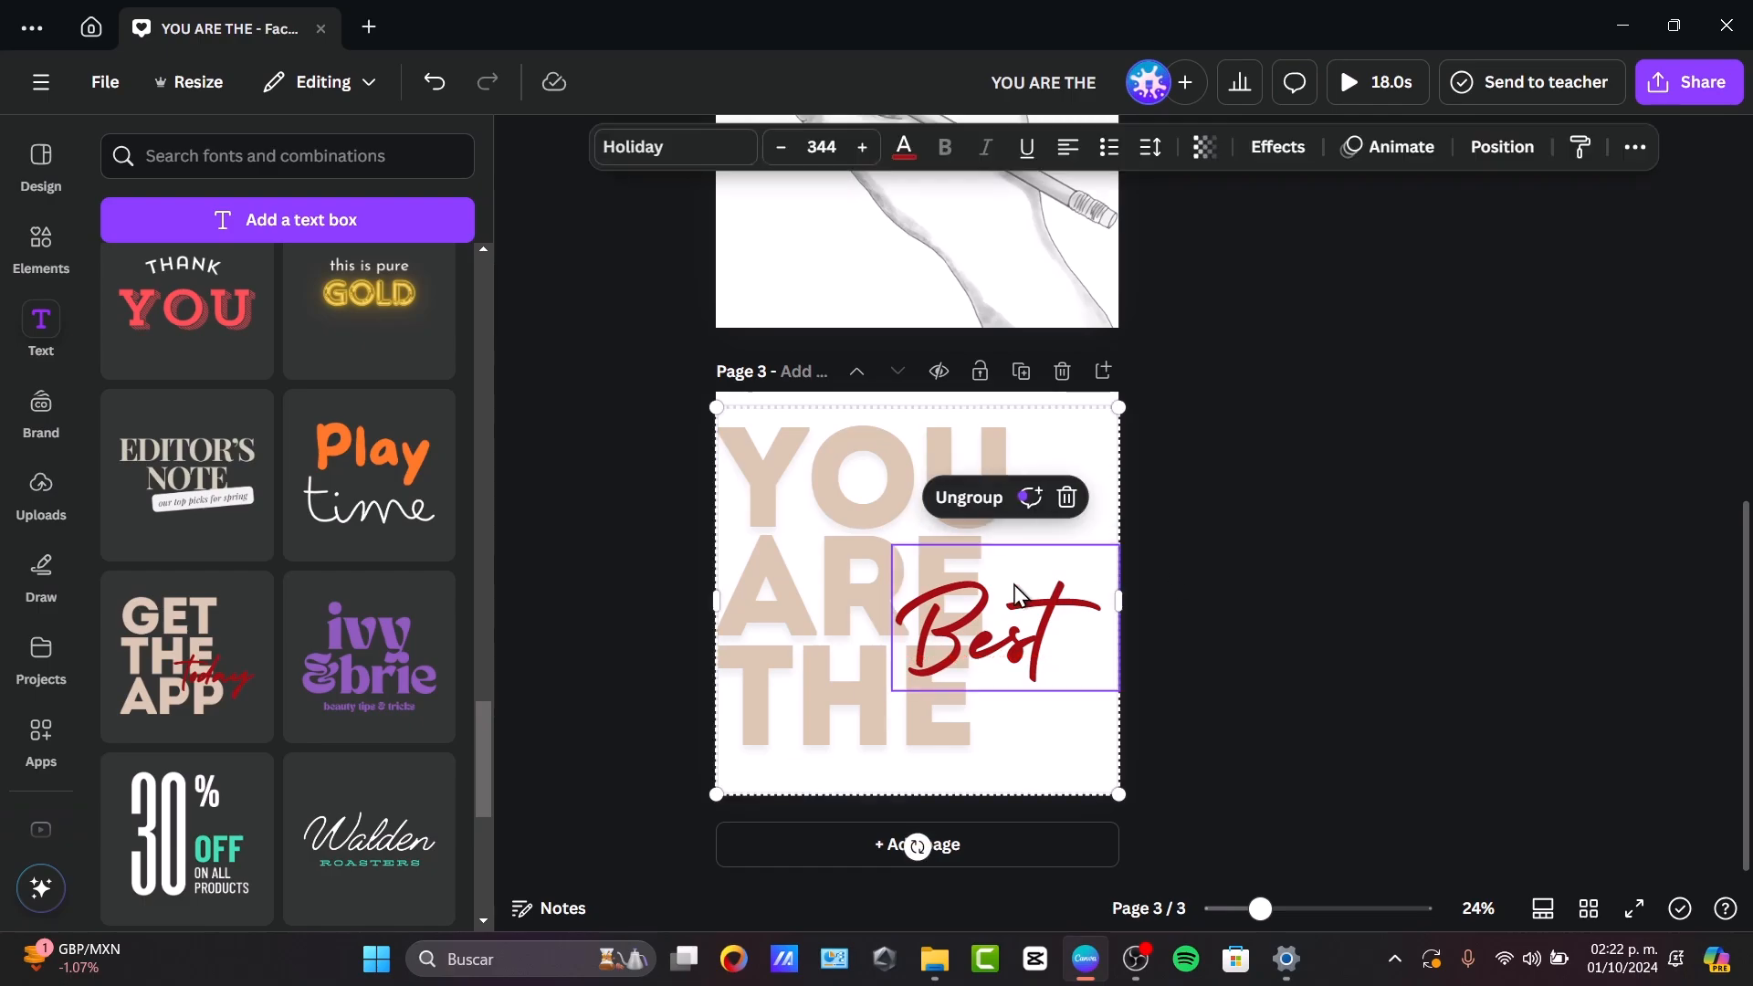
{"action": "left_click", "coordinate": [984, 500]}
{"action": "left_click", "coordinate": [1185, 591]}
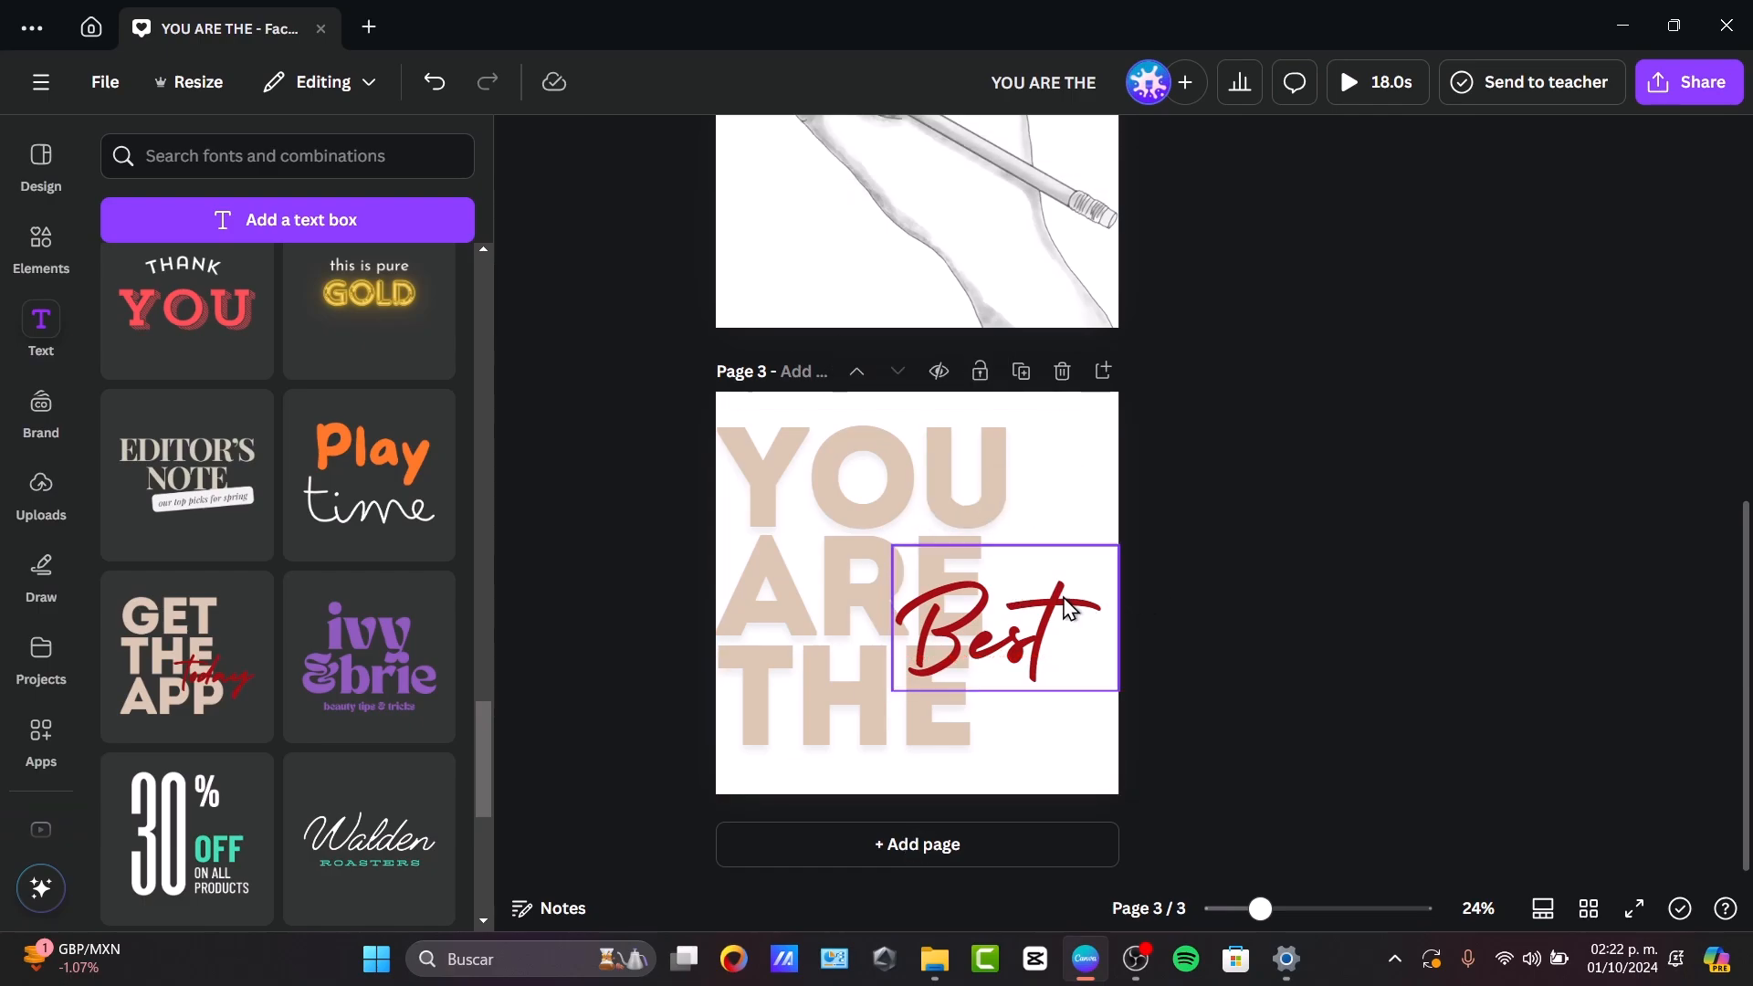
Apply the Skate animation to the "Best" text on page 3.
{"action": "left_click", "coordinate": [1064, 607]}
{"action": "left_click", "coordinate": [1360, 148]}
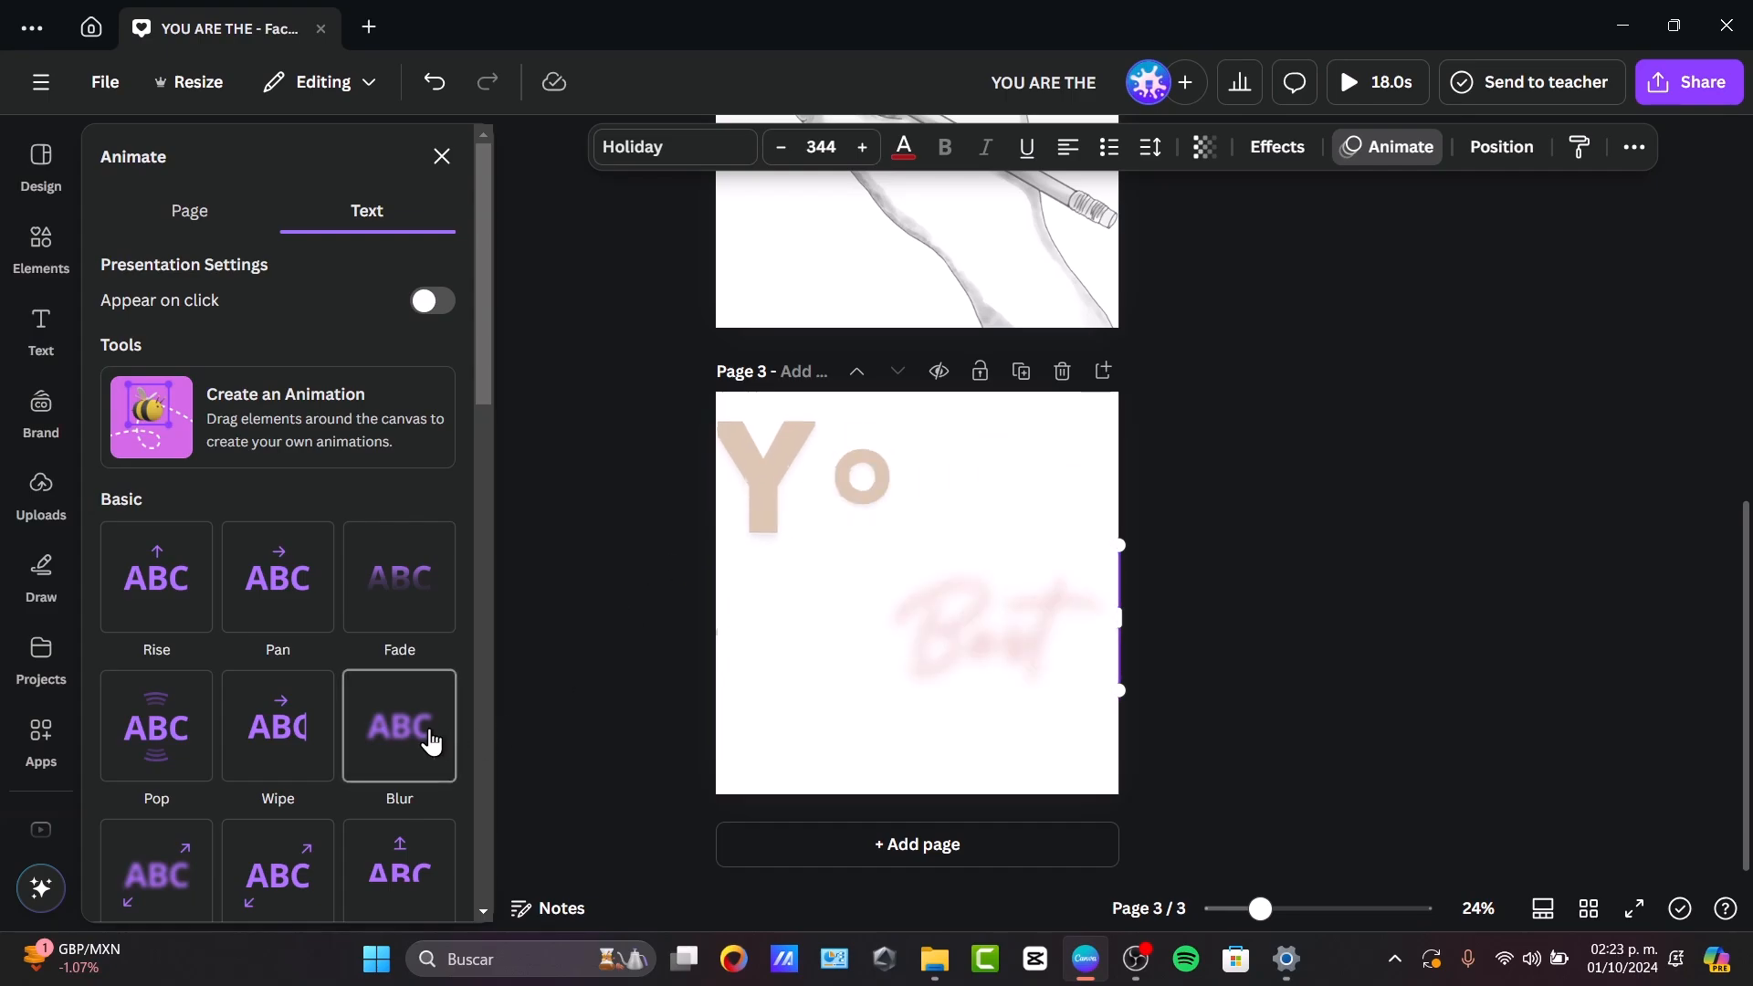
{"action": "scroll", "coordinate": [429, 735], "scroll_direction": "down", "scroll_amount": 4}
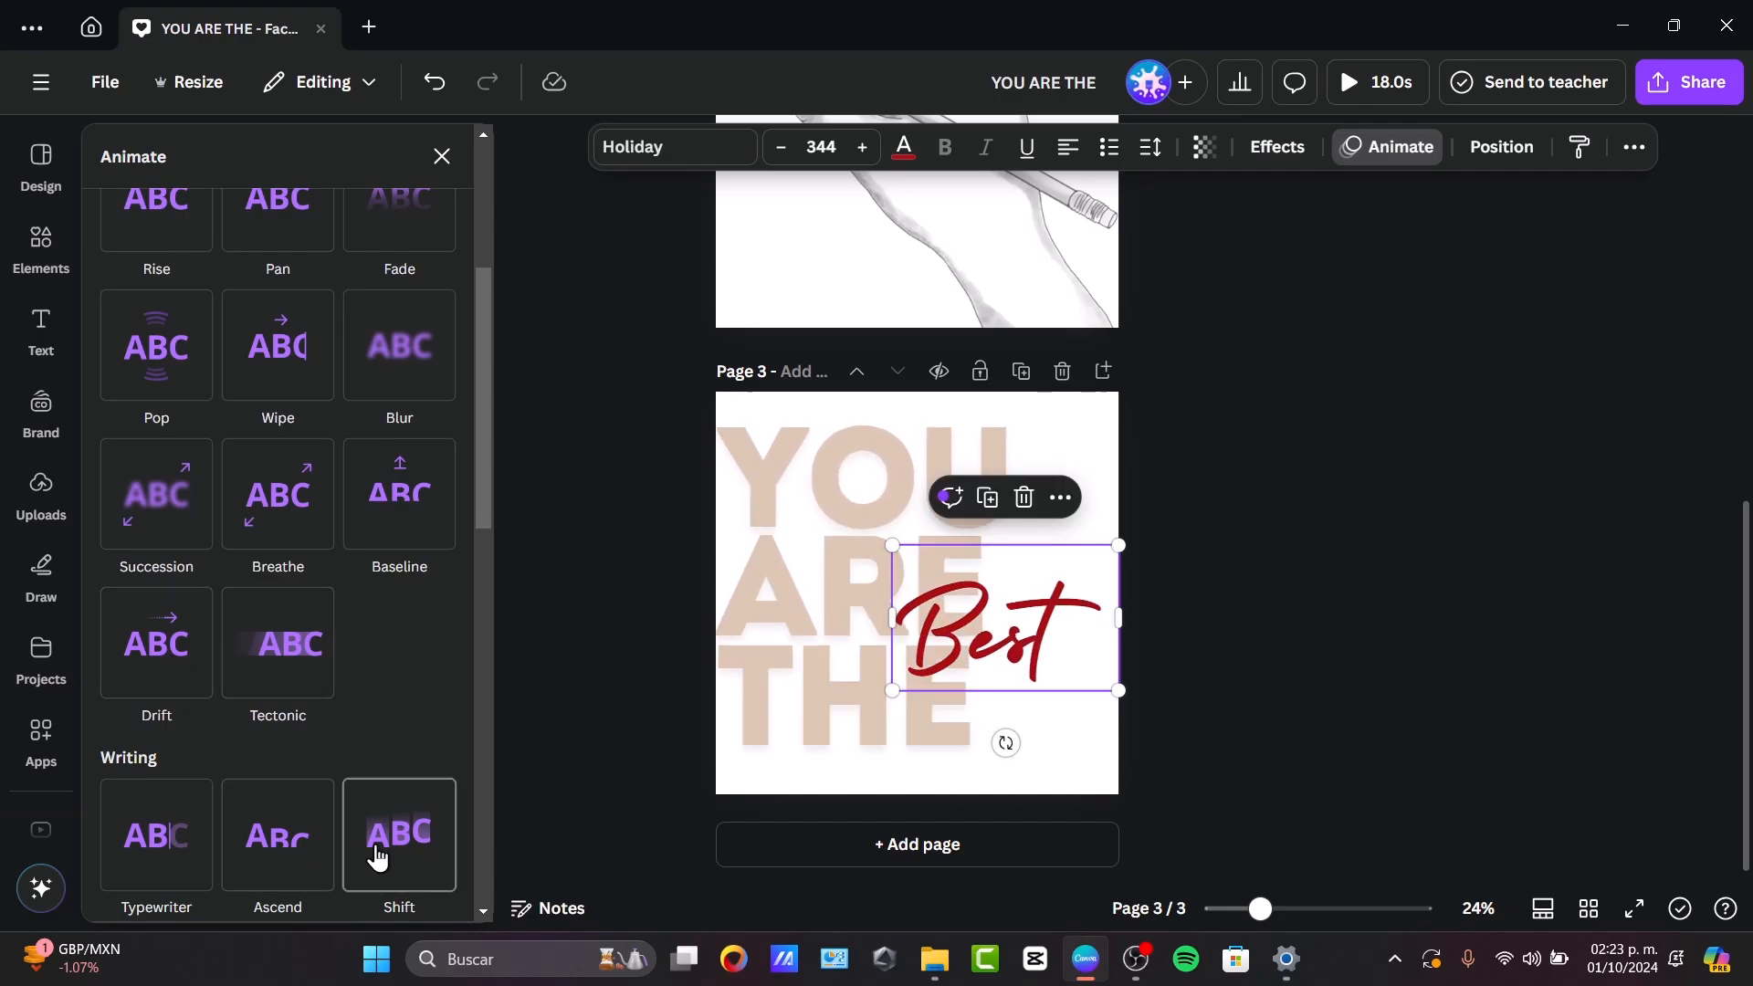
{"action": "scroll", "coordinate": [375, 854], "scroll_direction": "down", "scroll_amount": 4}
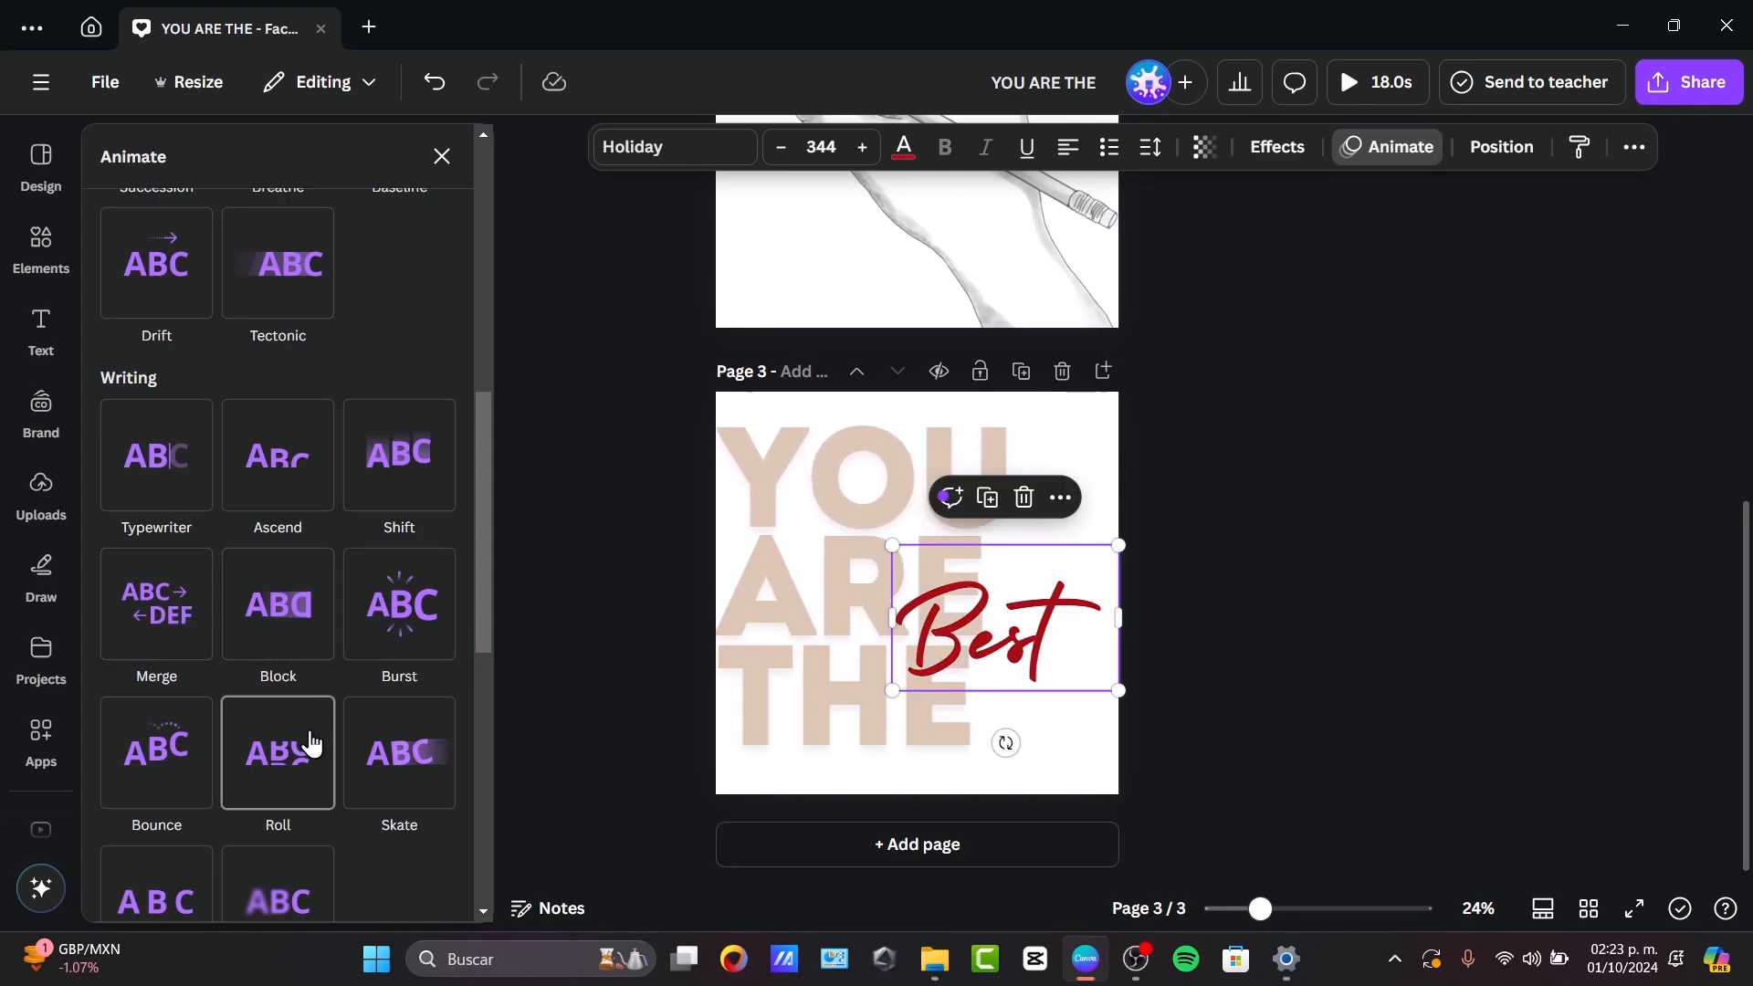
{"action": "left_click", "coordinate": [393, 742]}
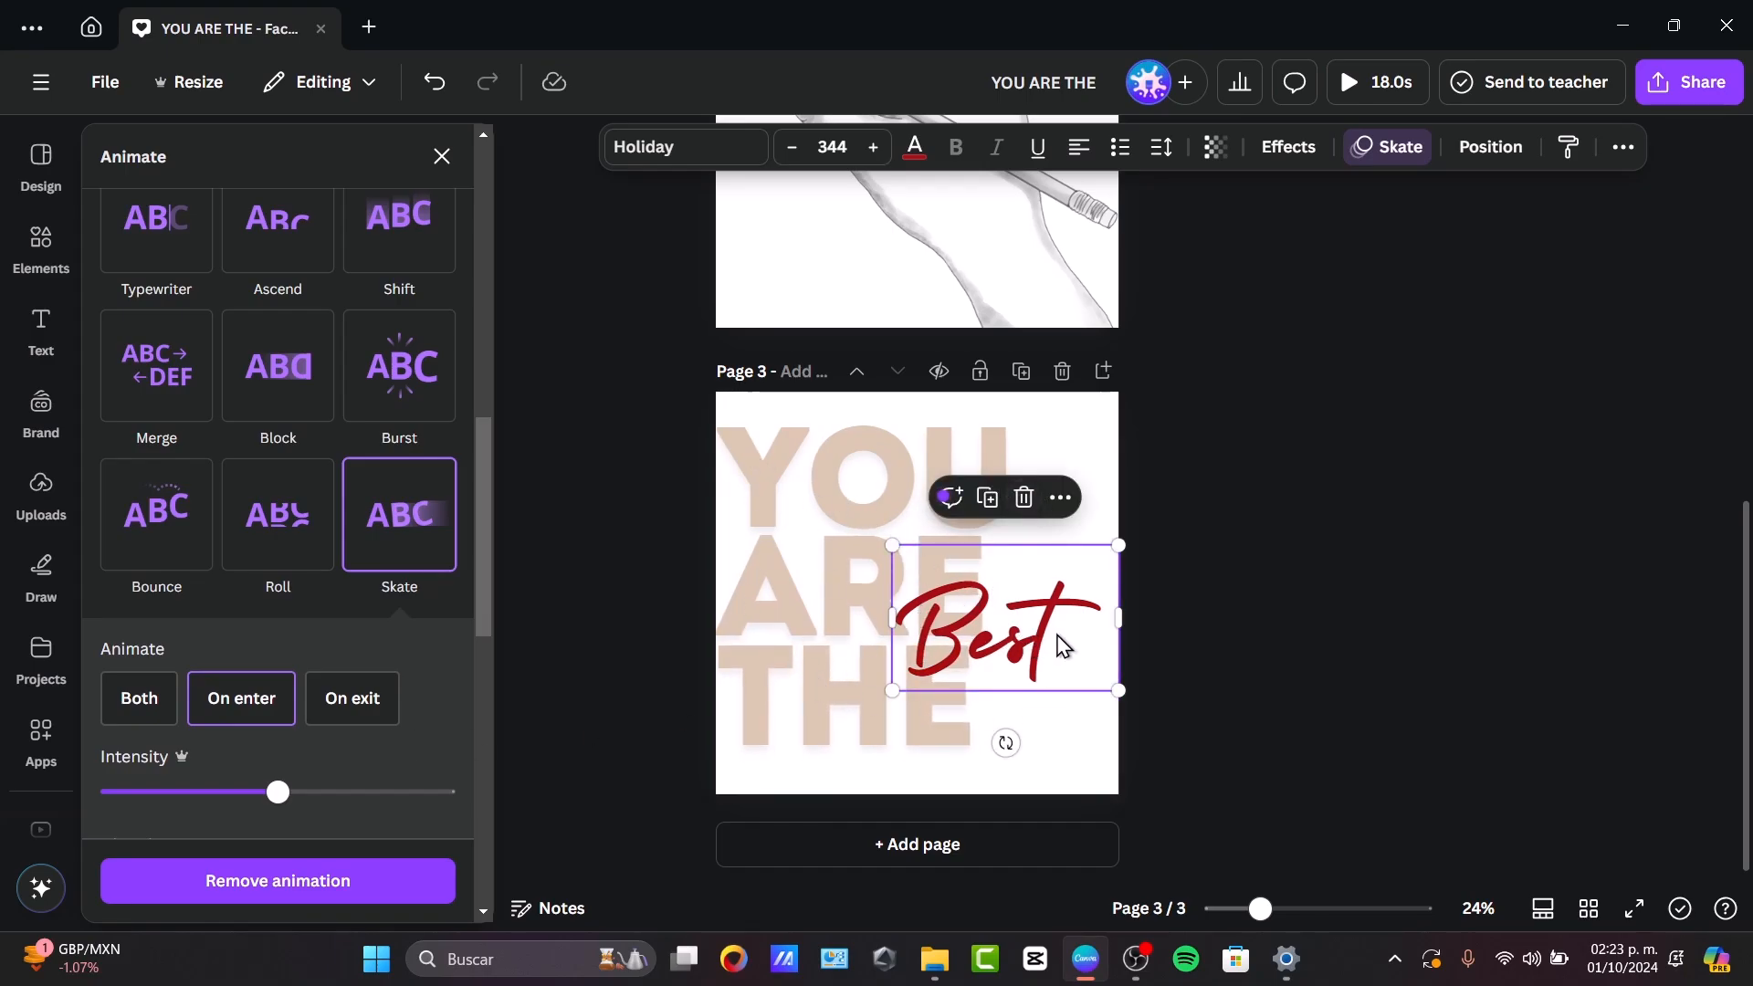
Show the timing of the "Best" text and trim its start so it enters after "YOU ARE THE".
{"action": "left_click", "coordinate": [1059, 499]}
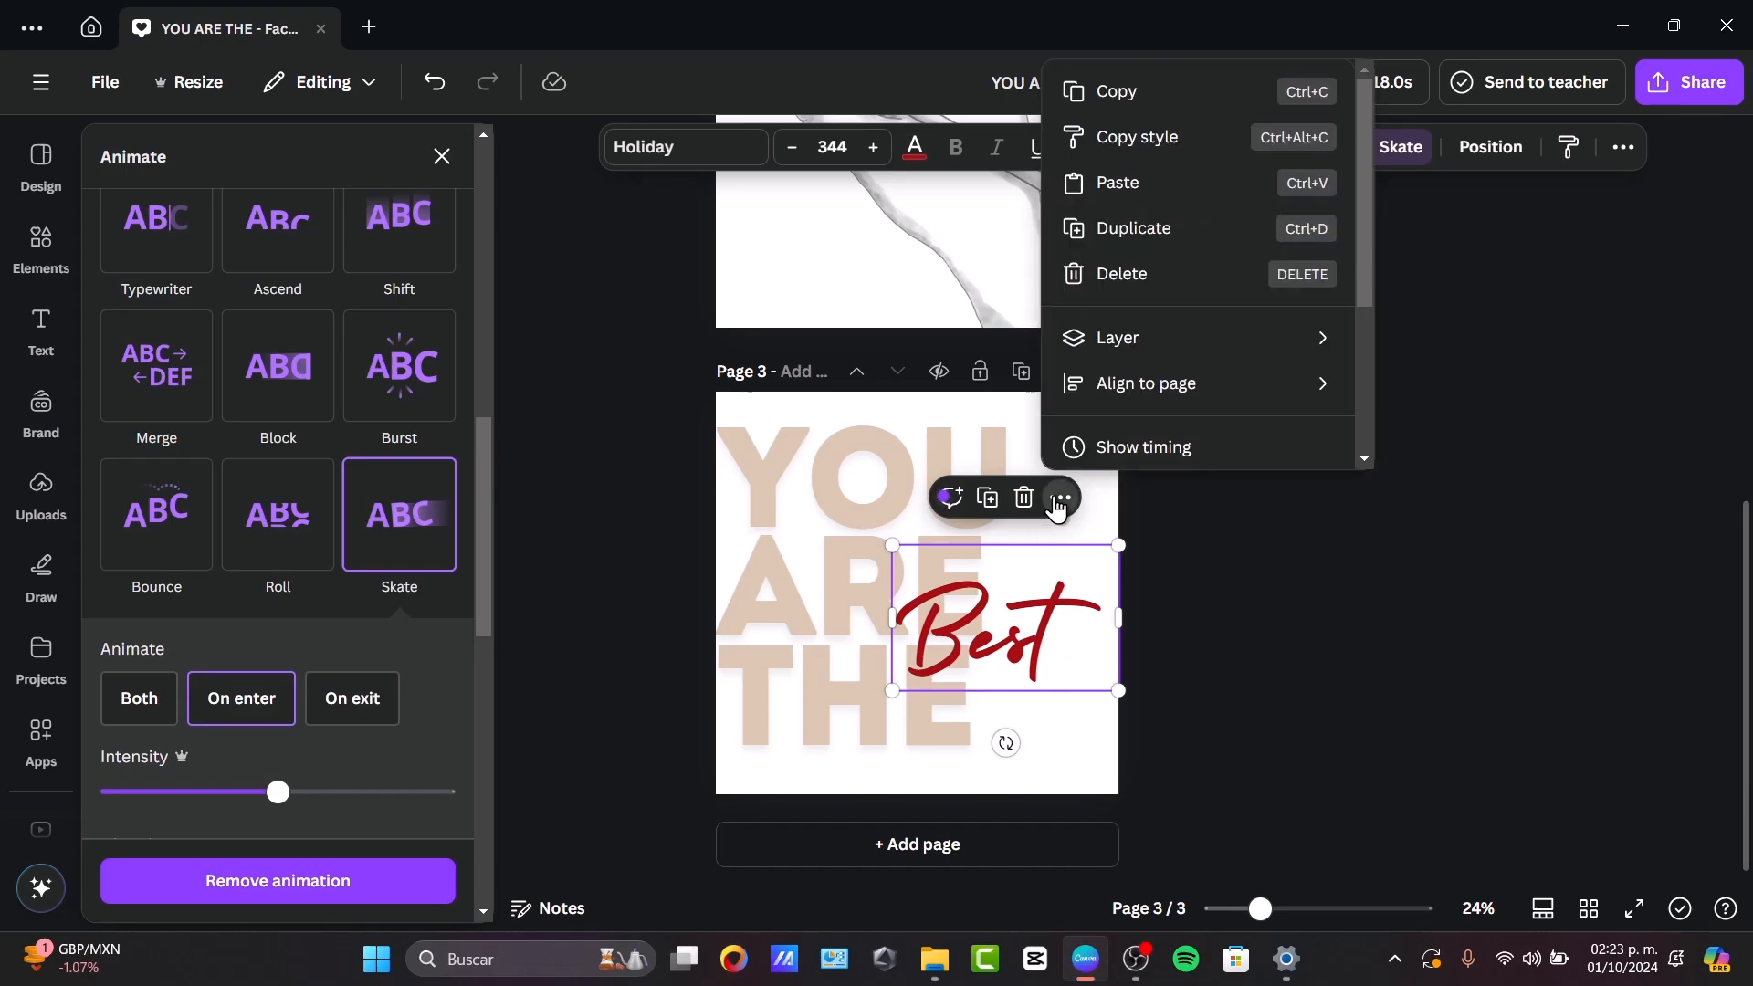
{"action": "left_click", "coordinate": [1105, 448]}
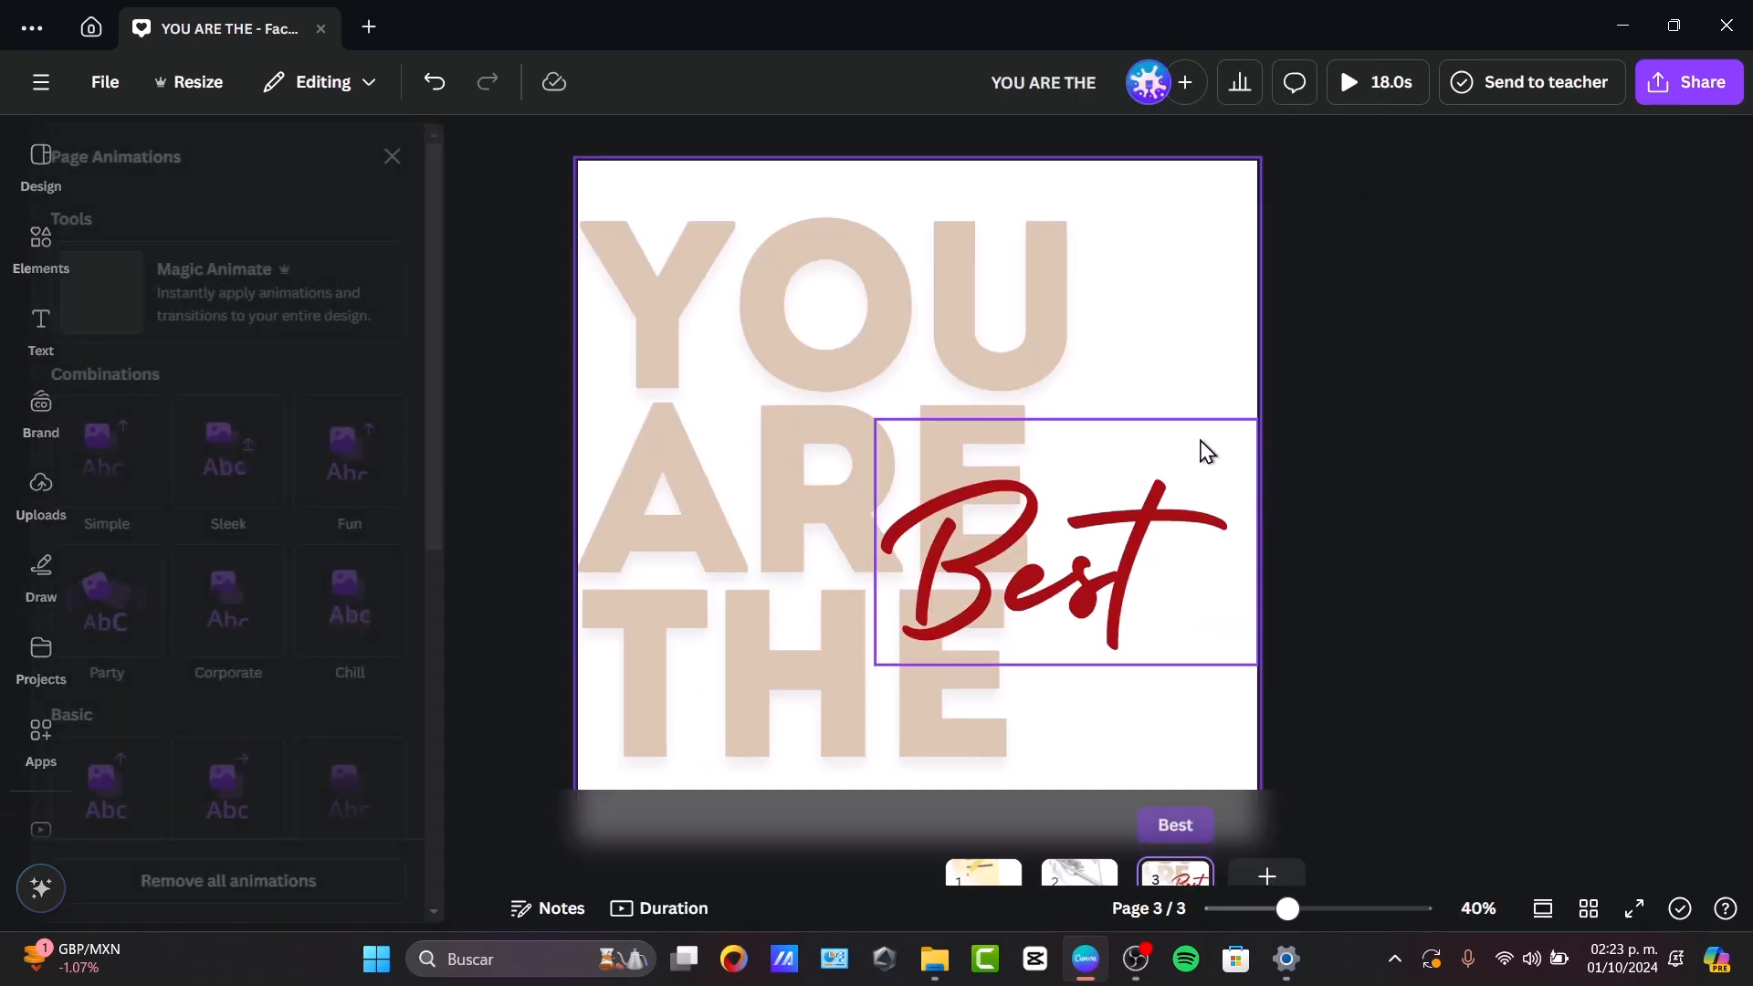
{"action": "left_click_drag", "start_coordinate": [1143, 788], "coordinate": [1179, 787]}
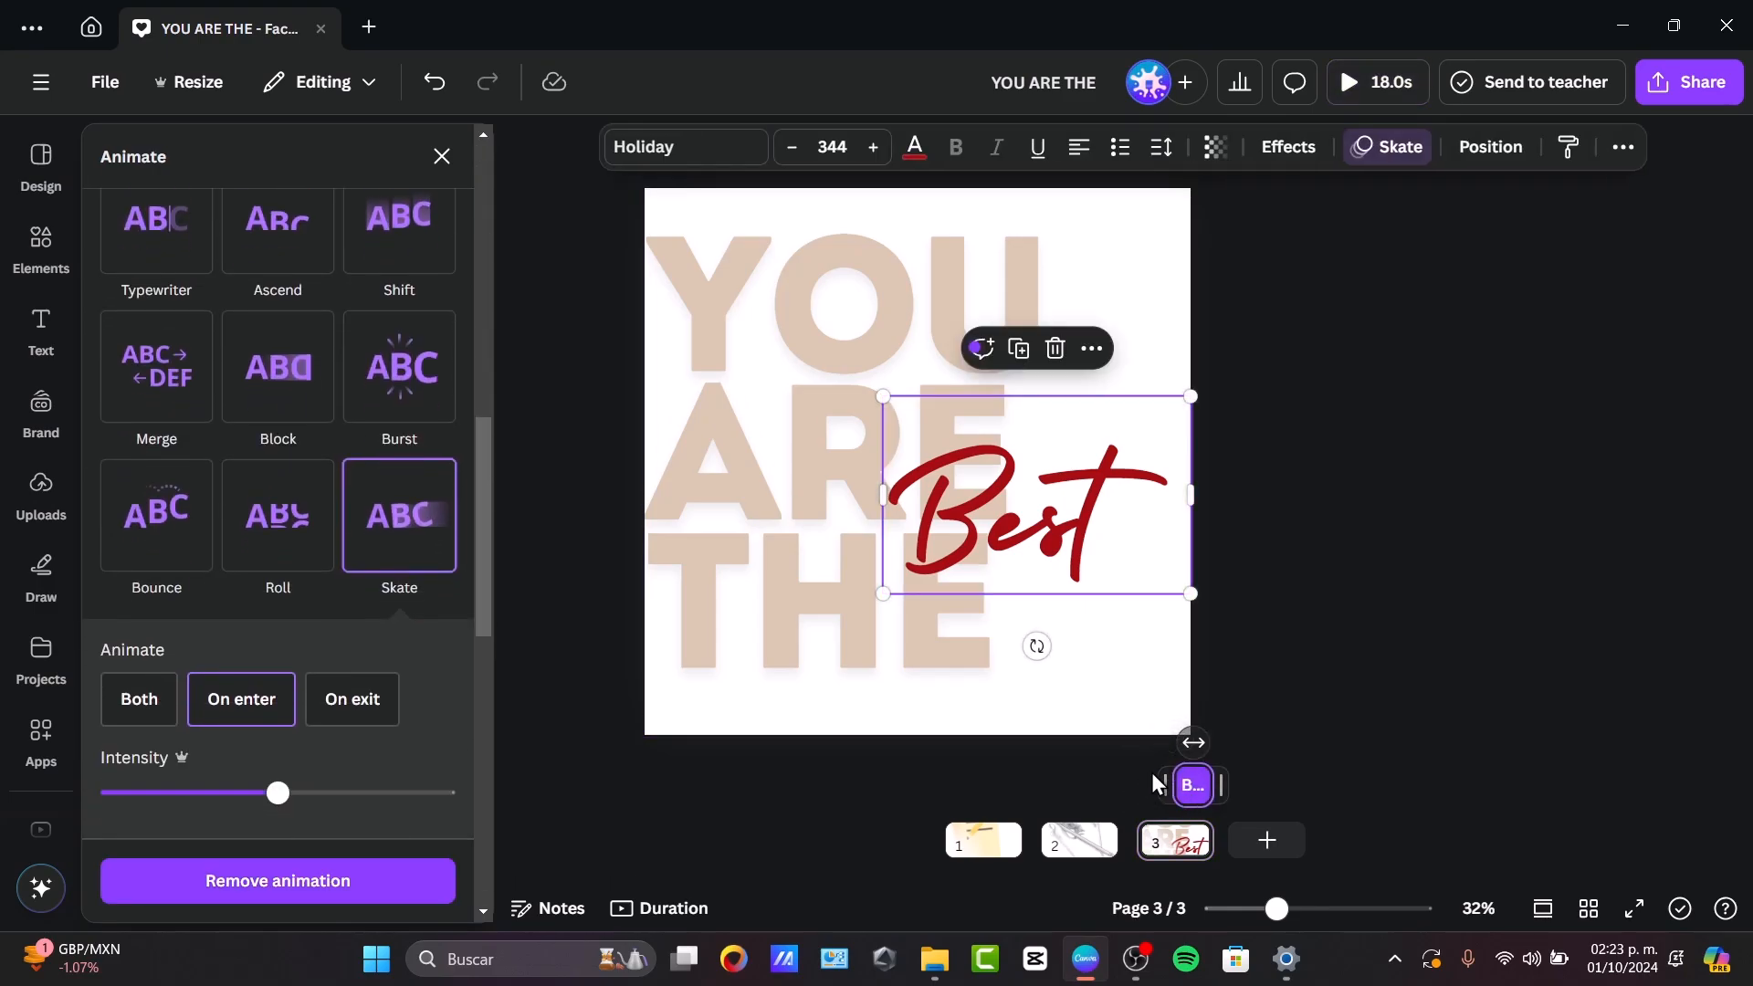
{"action": "left_click", "coordinate": [1193, 592]}
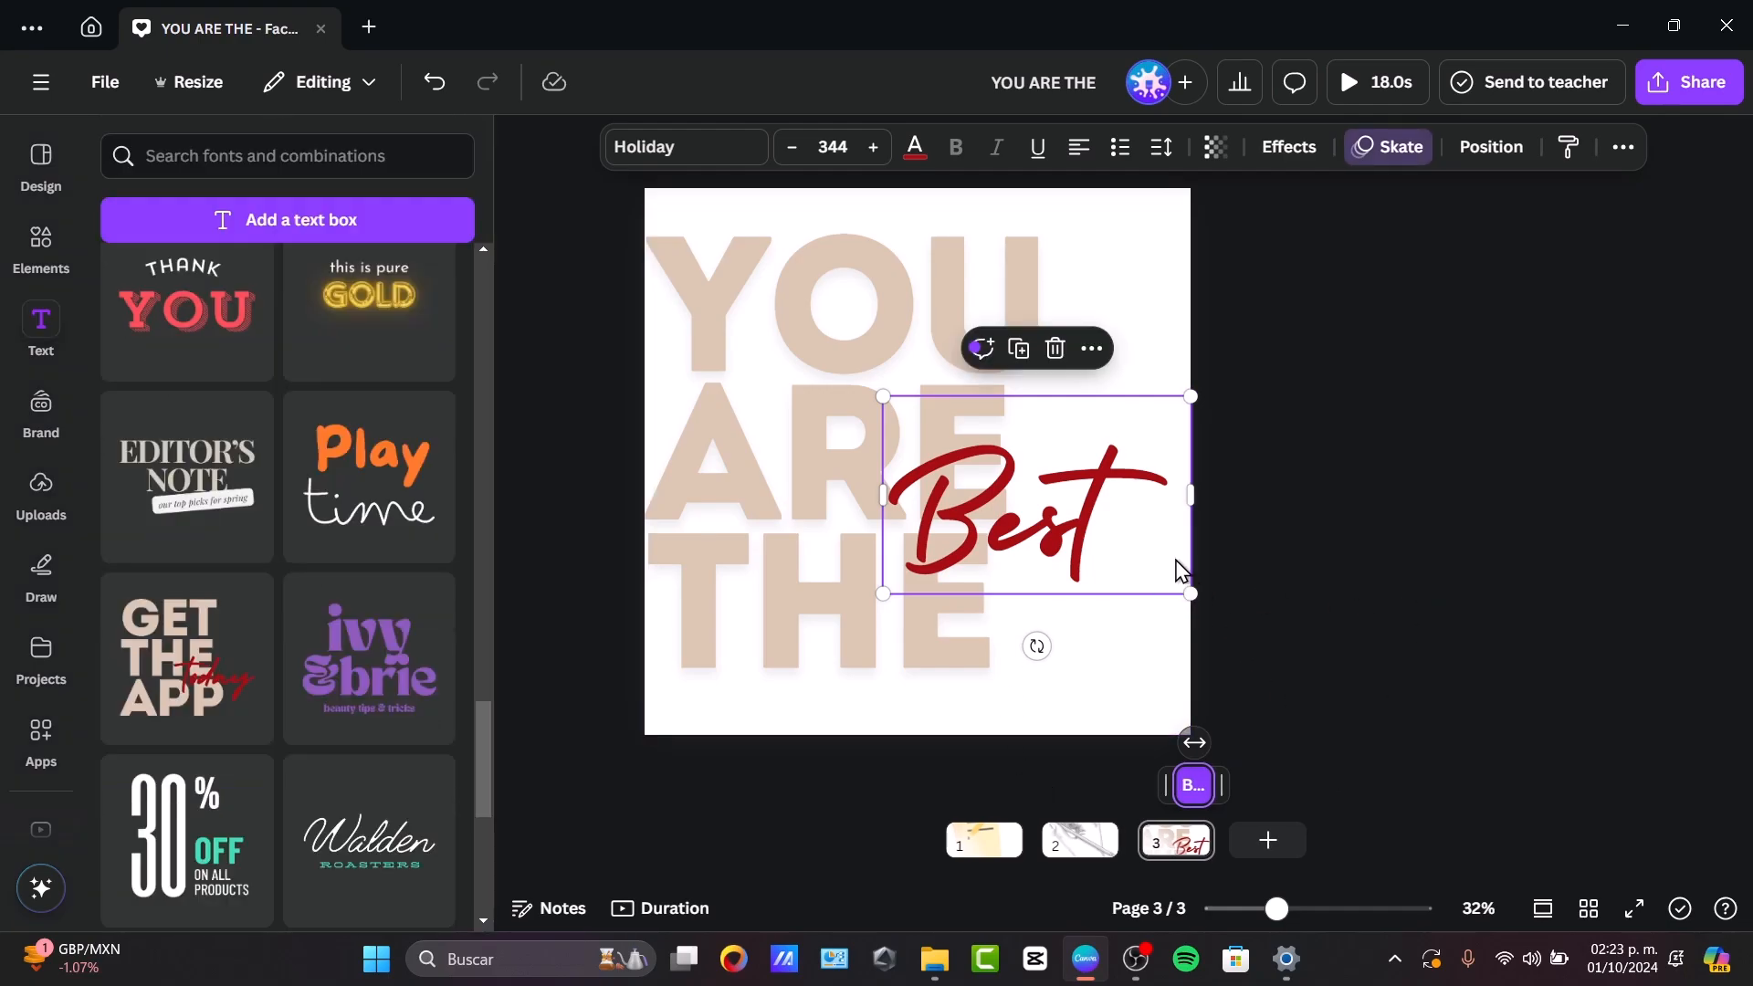
{"action": "left_click", "coordinate": [1107, 511]}
{"action": "left_click", "coordinate": [1142, 643]}
Show the page durations on the timeline and shorten page 3 to 3.0 seconds.
{"action": "left_click", "coordinate": [1208, 845]}
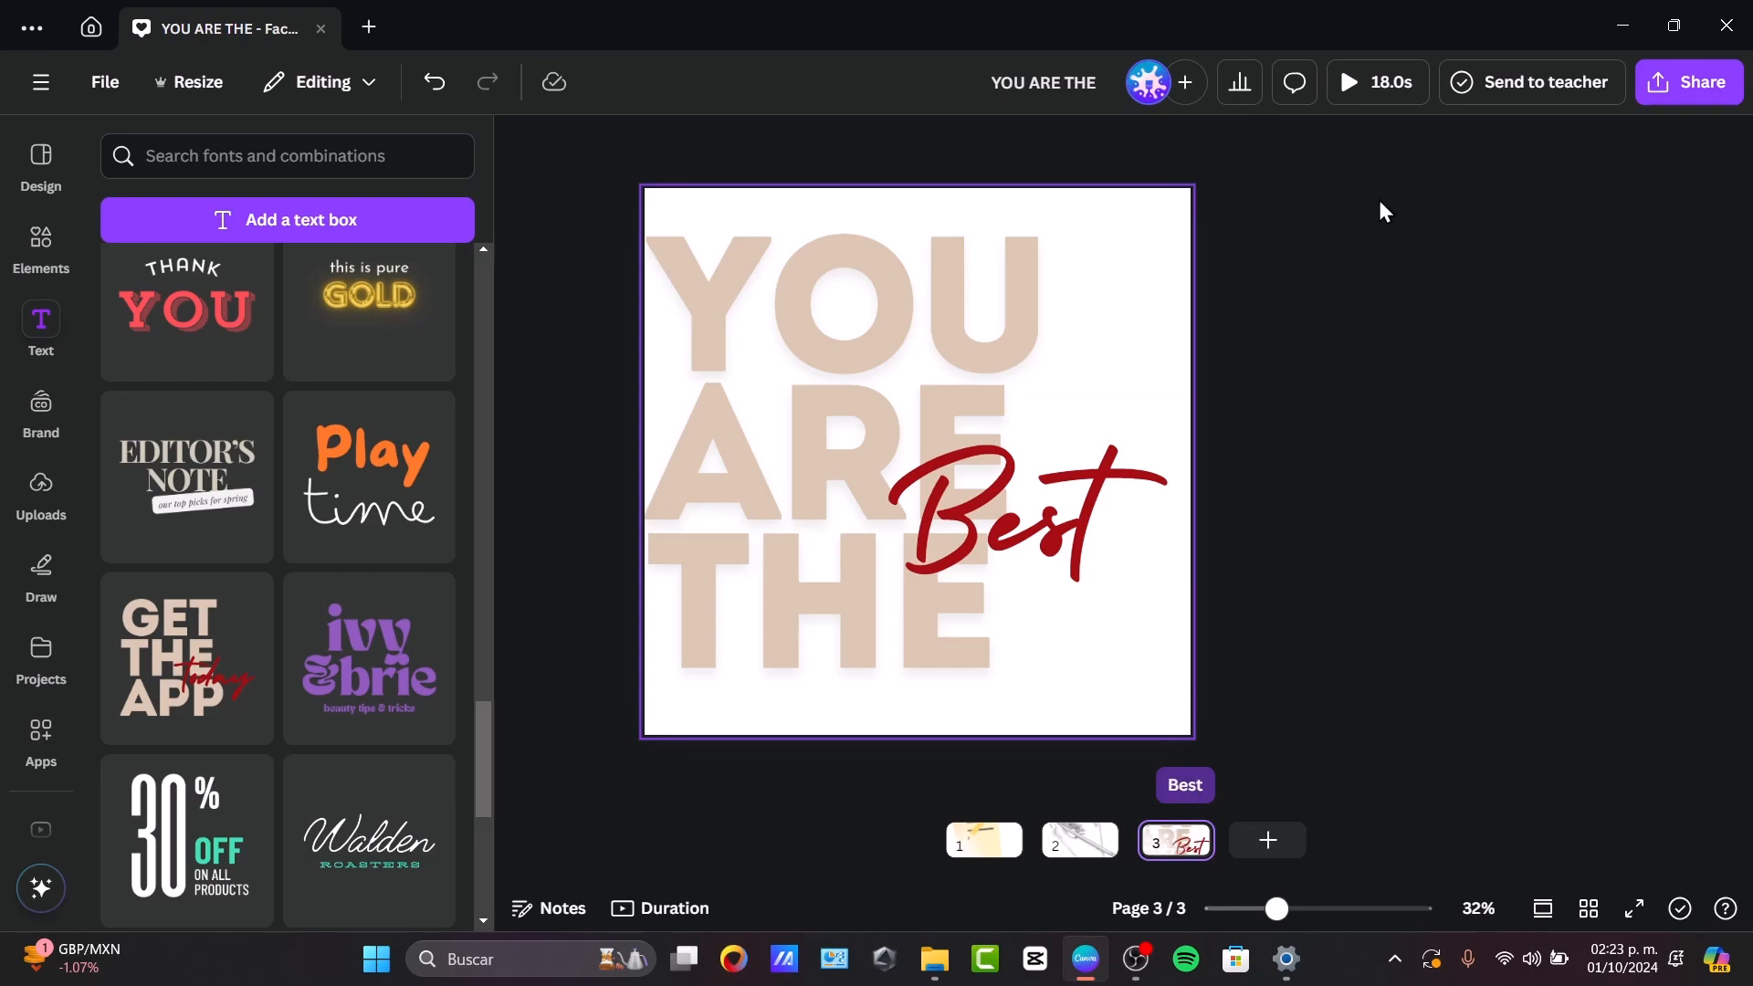
{"action": "left_click", "coordinate": [1195, 837]}
{"action": "left_click", "coordinate": [658, 908]}
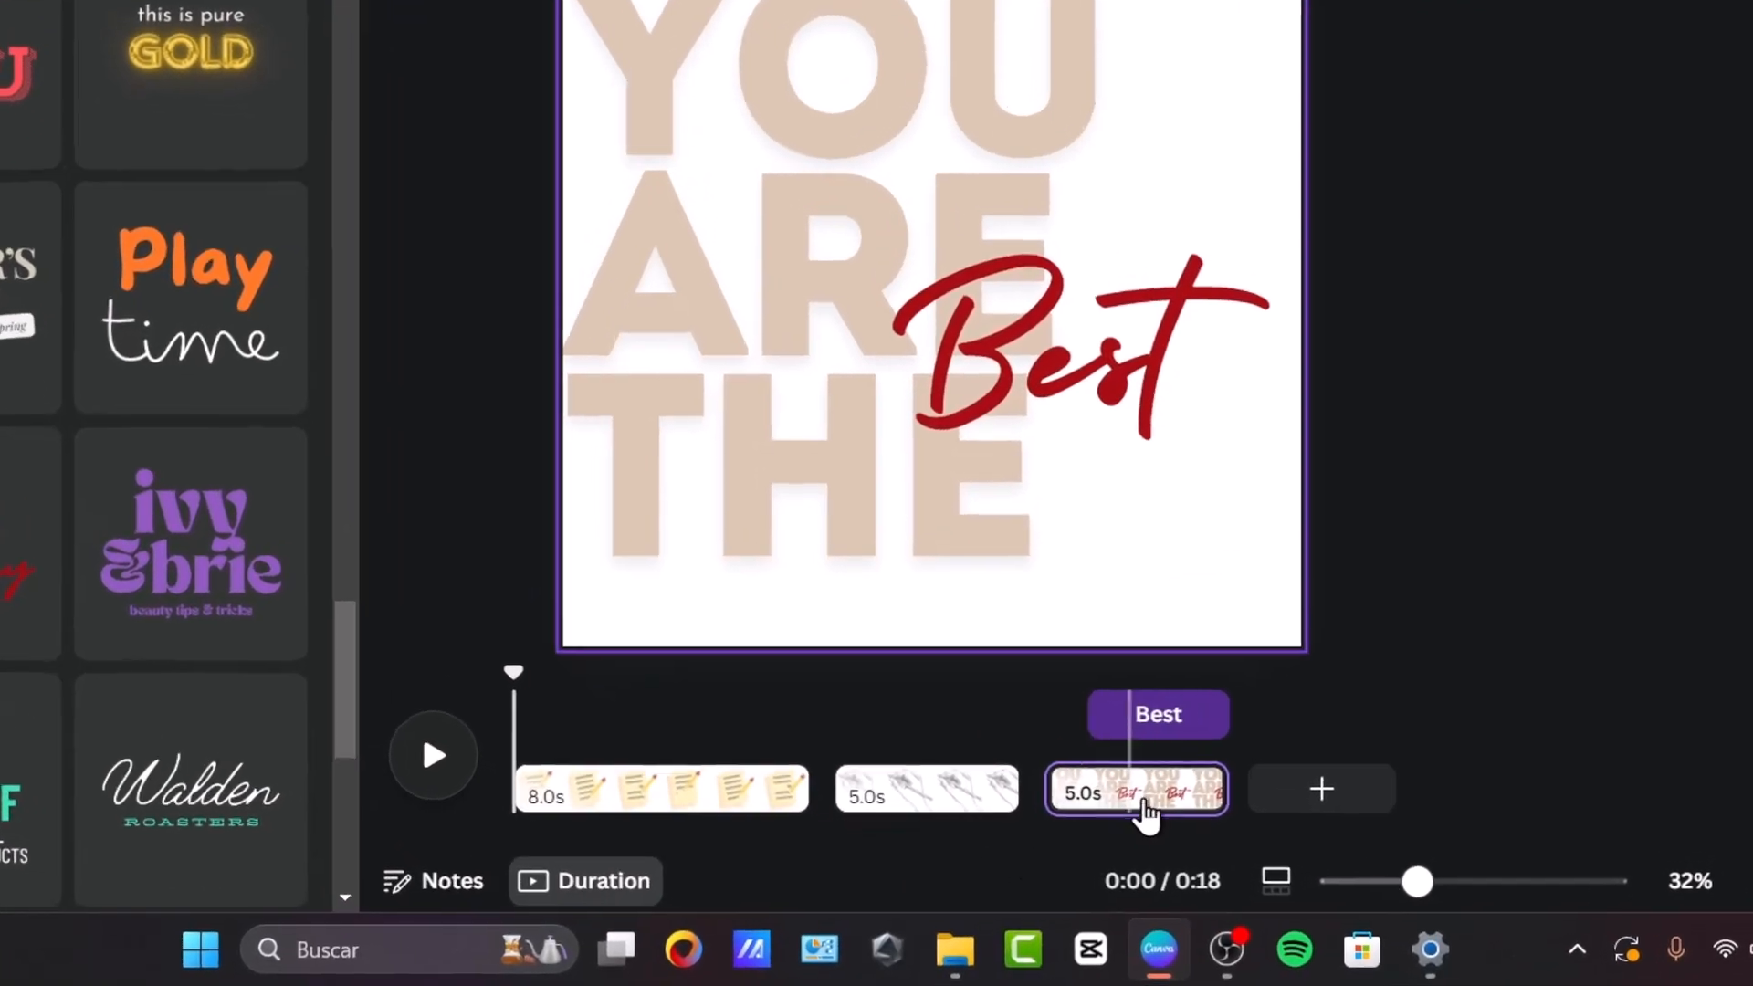
{"action": "mouse_move", "coordinate": [1123, 838]}
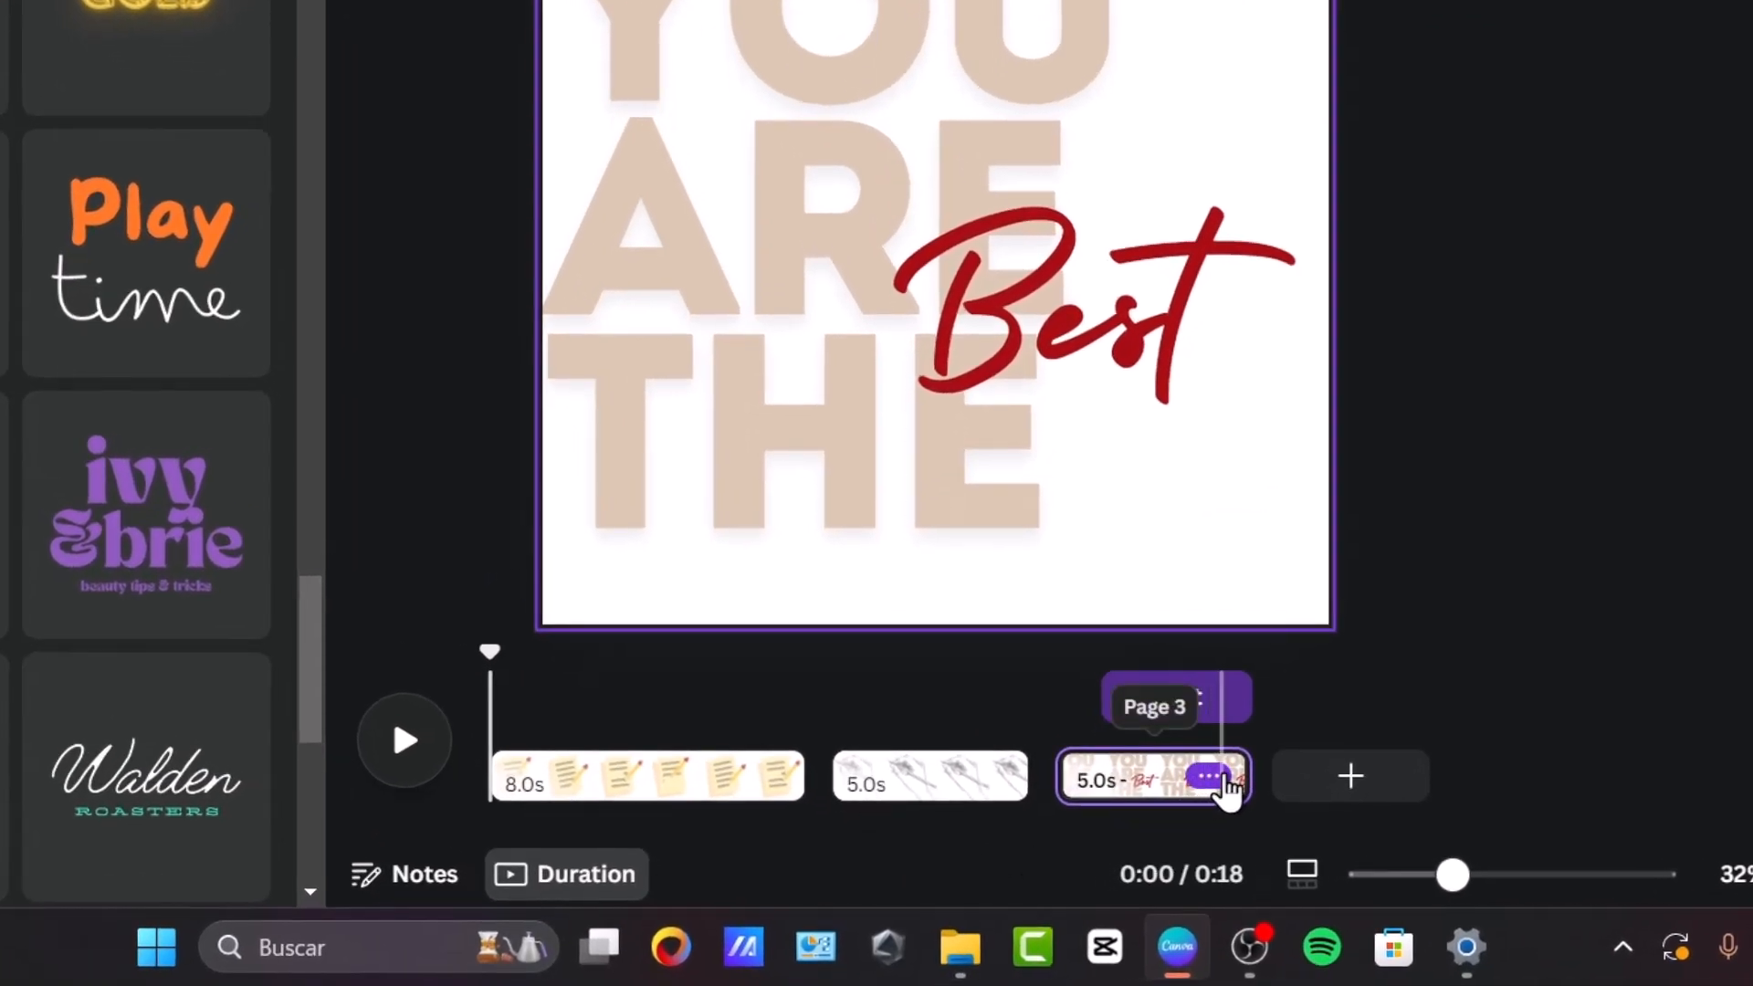
{"action": "left_click_drag", "start_coordinate": [1238, 773], "coordinate": [1160, 777]}
Play page 3 from its start to check the timing of both text animations.
{"action": "left_click", "coordinate": [1145, 698]}
{"action": "left_click", "coordinate": [792, 190]}
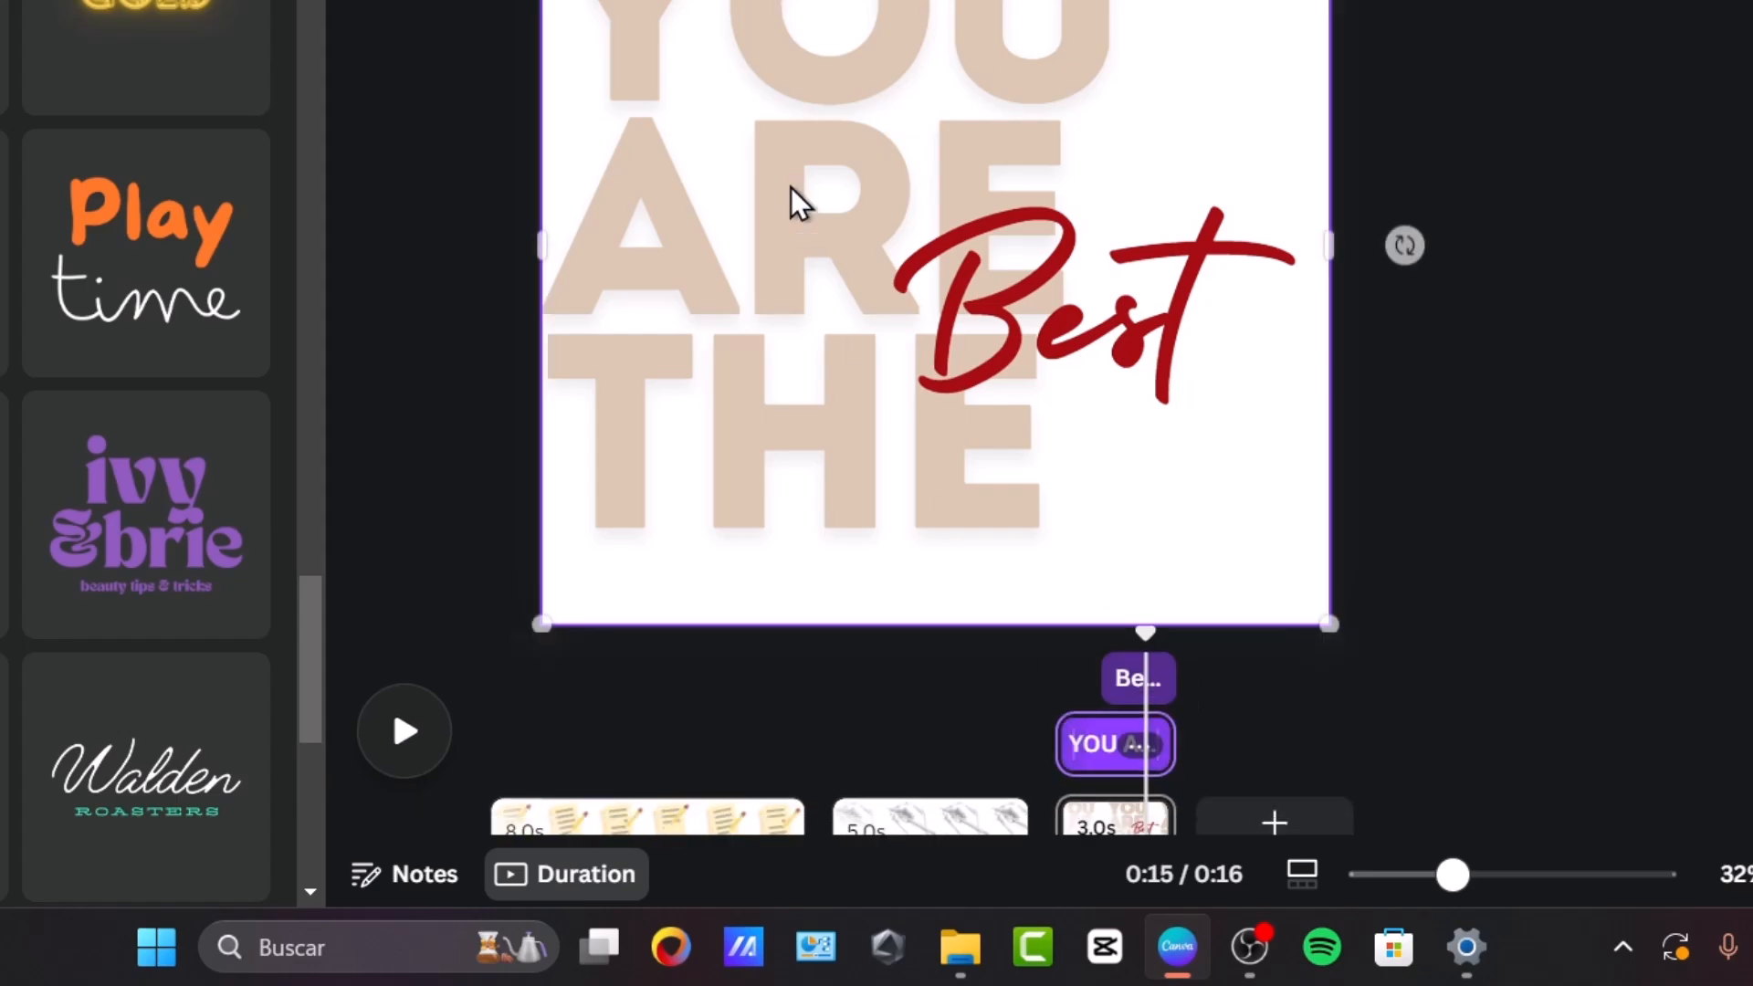
{"action": "left_click", "coordinate": [1076, 683]}
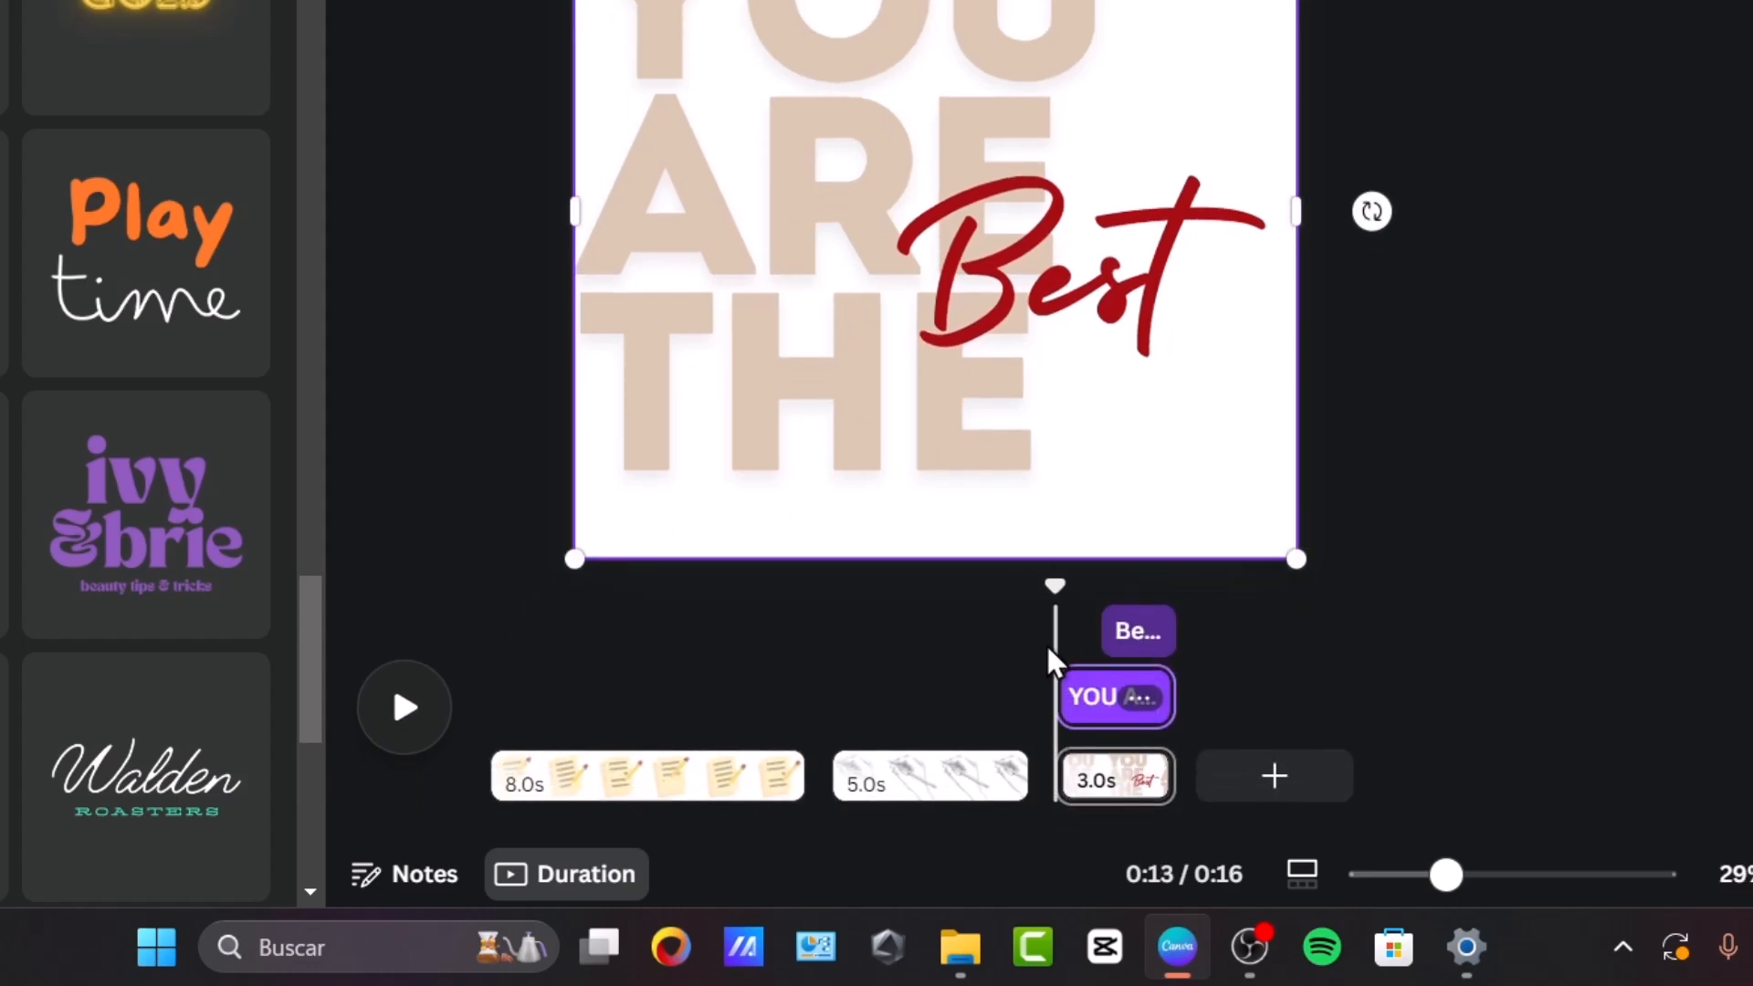
{"action": "left_click", "coordinate": [446, 719]}
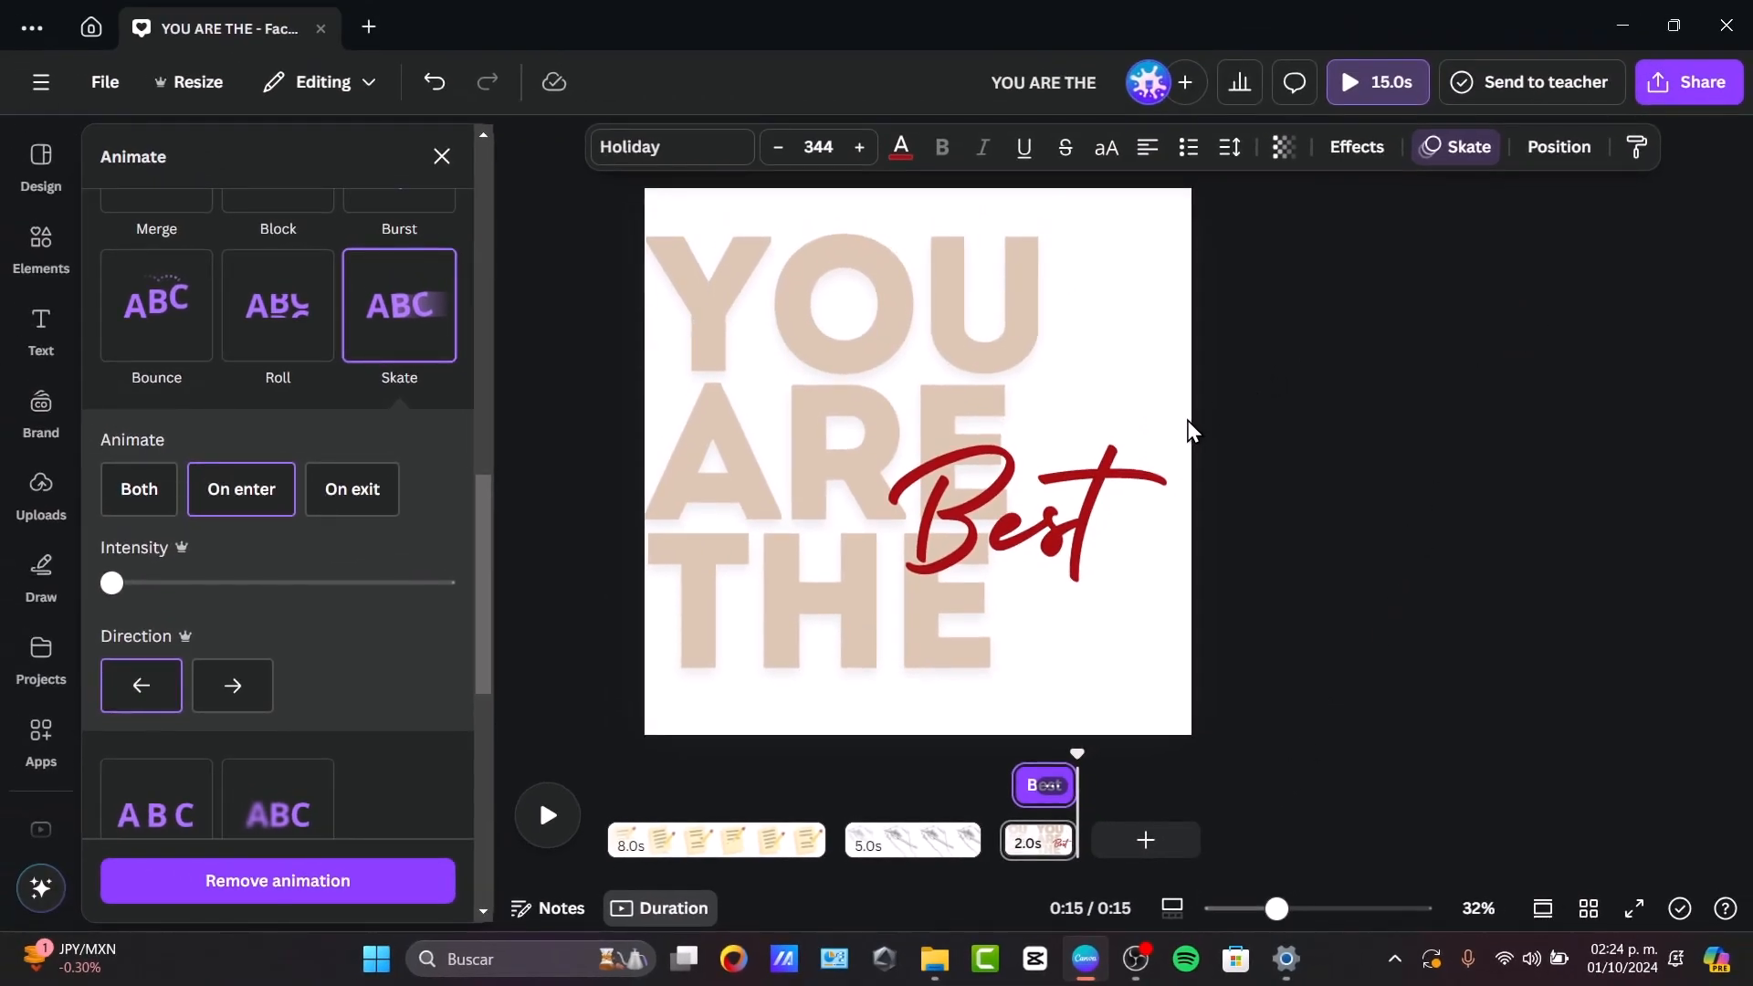
Set the background colour of page 3 to the coral red from the document colours.
{"action": "left_click", "coordinate": [1187, 429]}
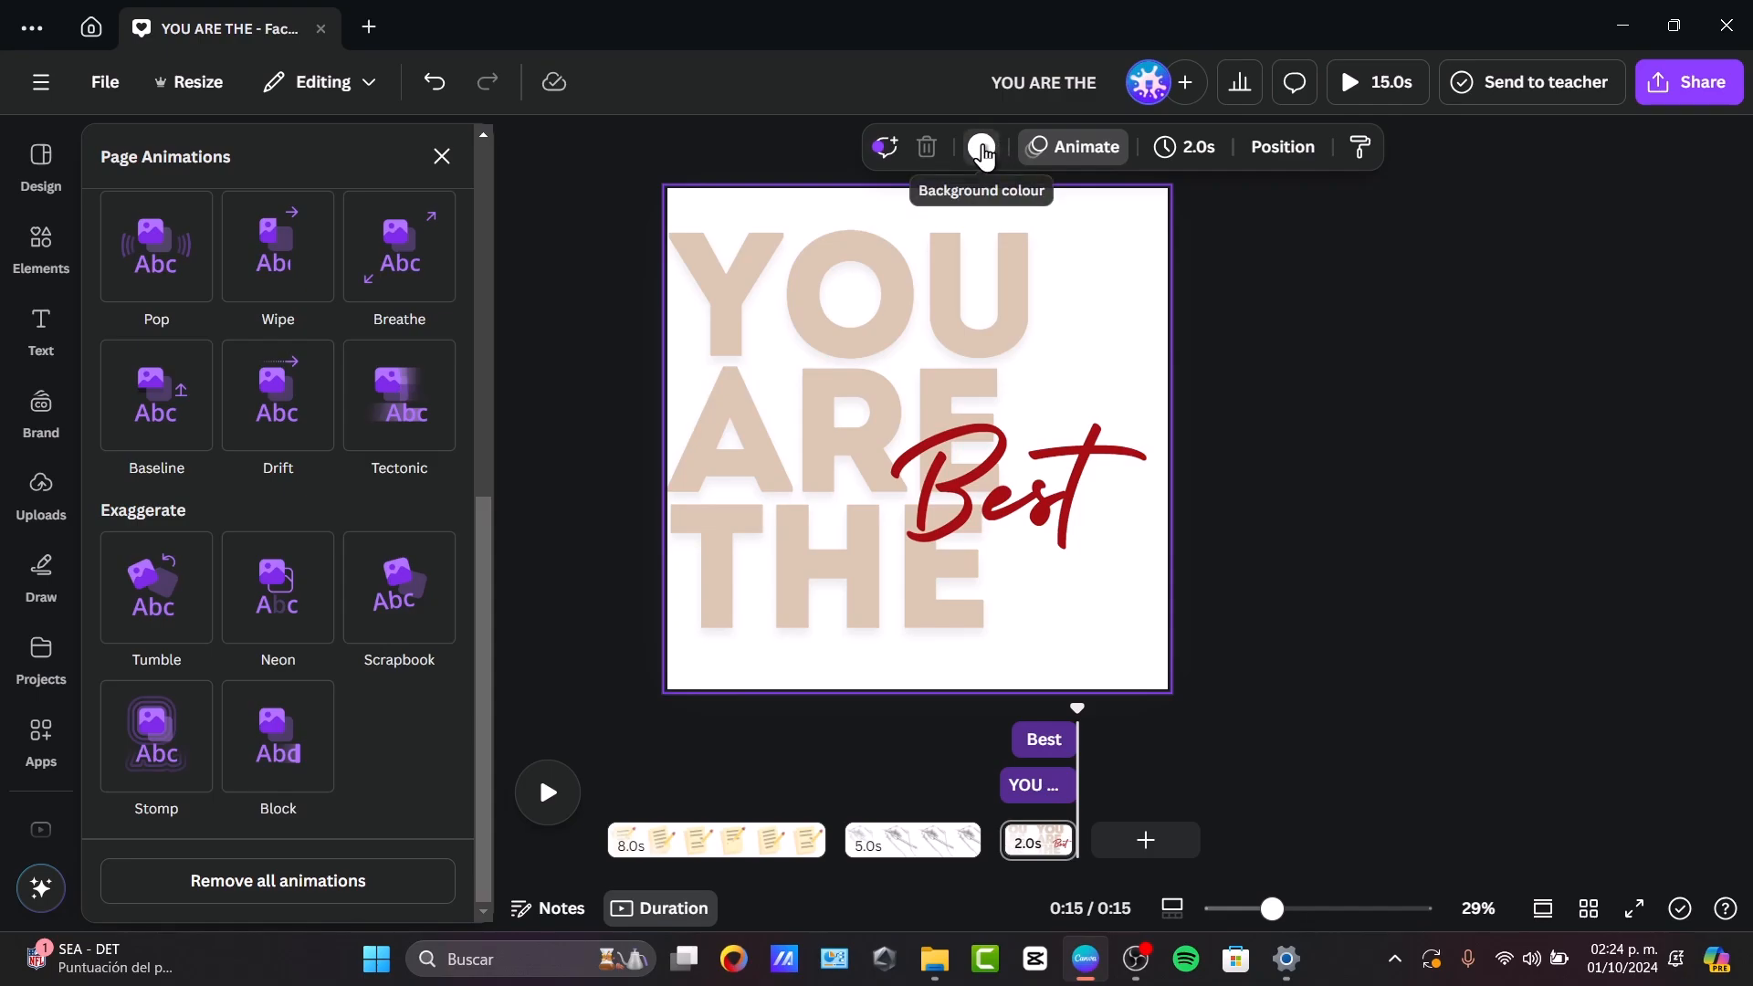
{"action": "left_click", "coordinate": [989, 152]}
{"action": "left_click", "coordinate": [368, 338]}
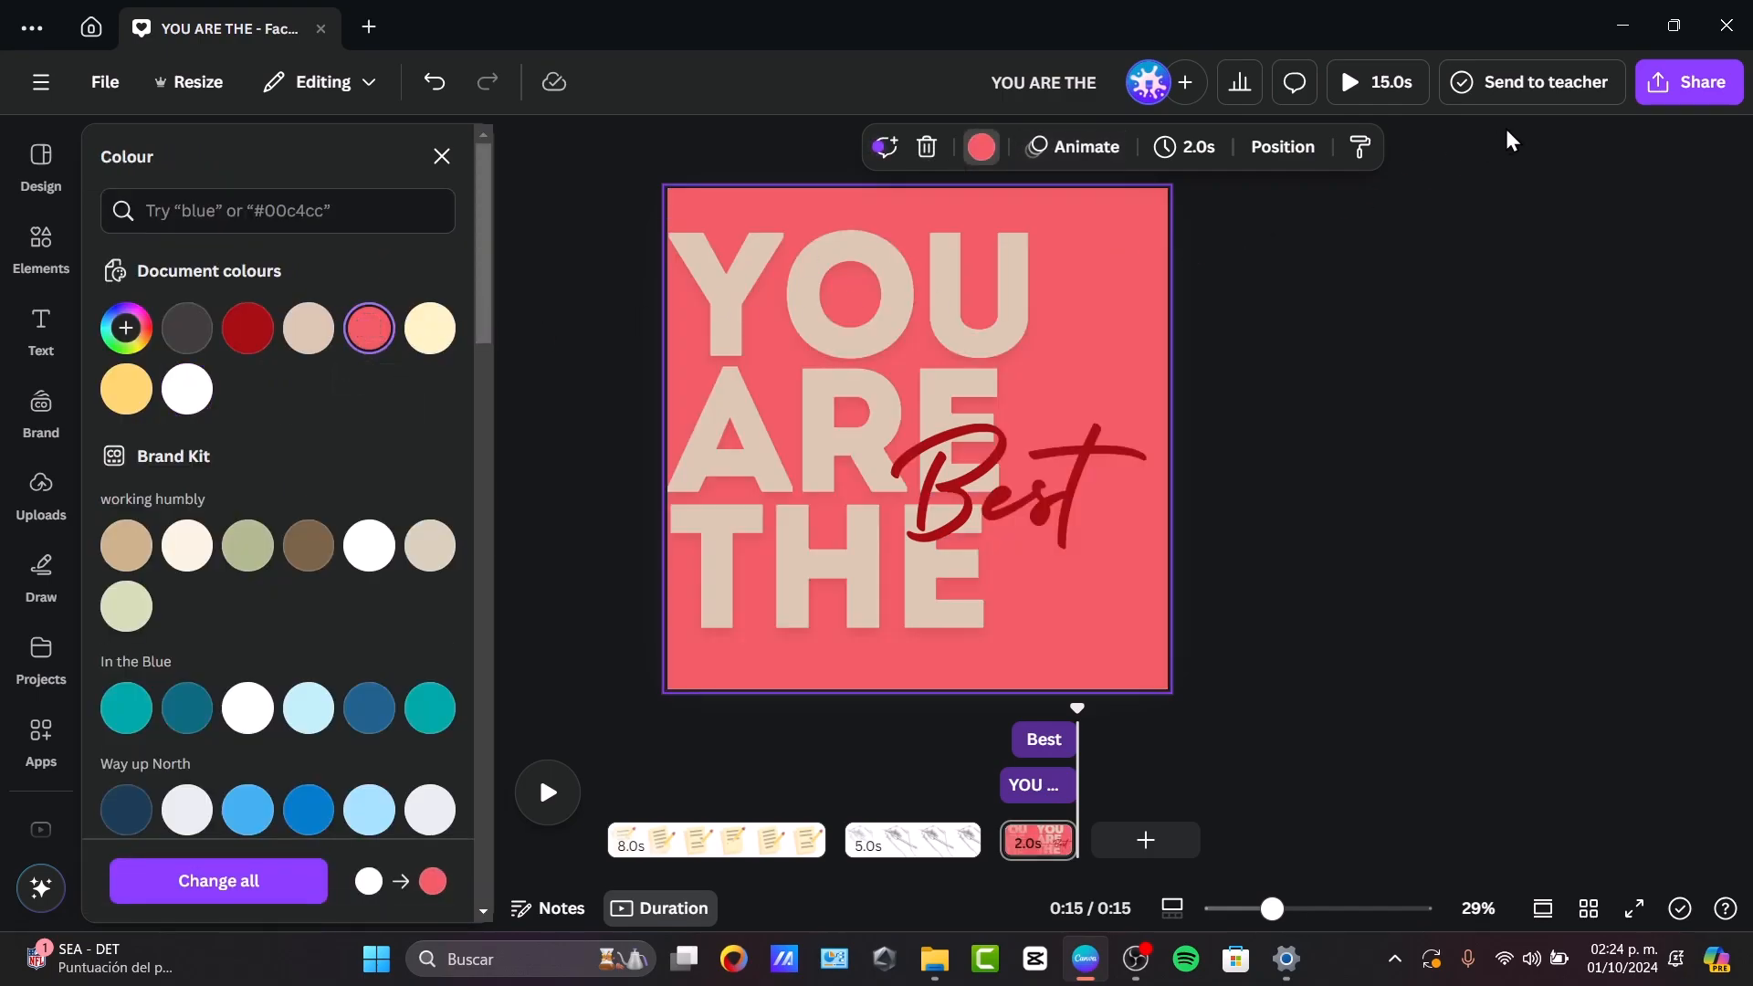
Recolour the "Best" text on page 3 to white.
{"action": "left_click", "coordinate": [1020, 517]}
{"action": "left_click", "coordinate": [913, 147]}
{"action": "left_click", "coordinate": [320, 329]}
Download only page 3 of the design as a GIF file.
{"action": "left_click", "coordinate": [1689, 83]}
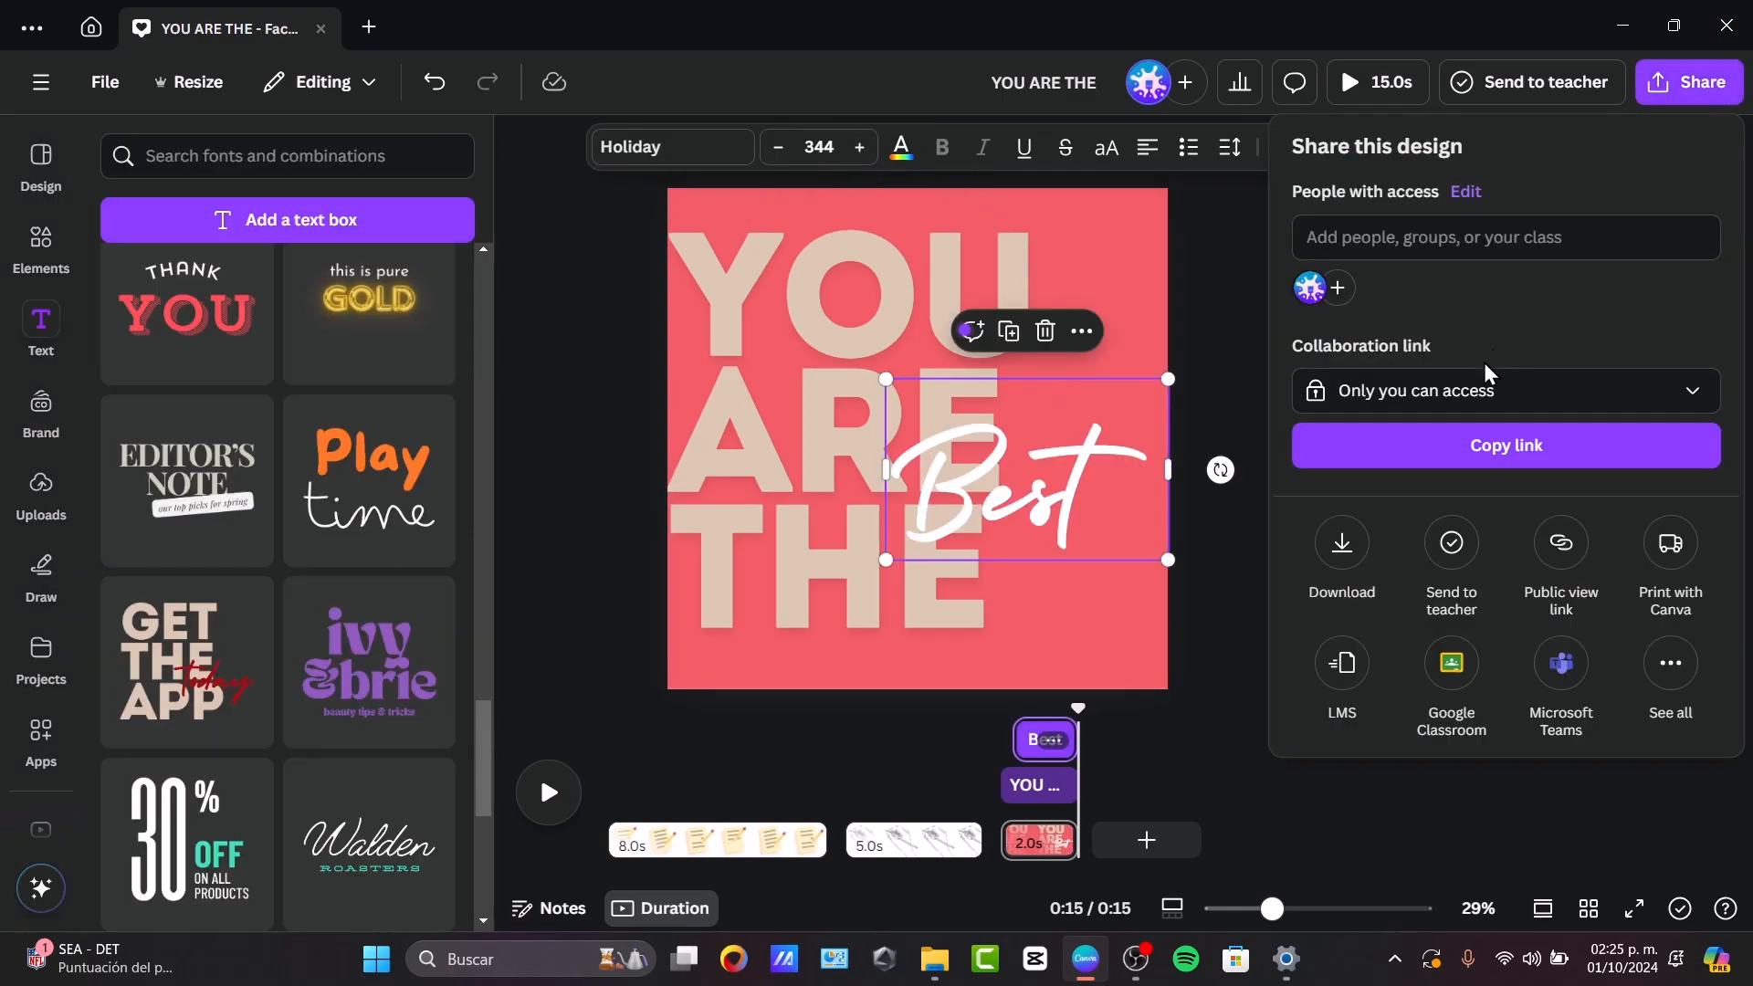
{"action": "left_click", "coordinate": [1359, 568]}
{"action": "left_click", "coordinate": [1384, 459]}
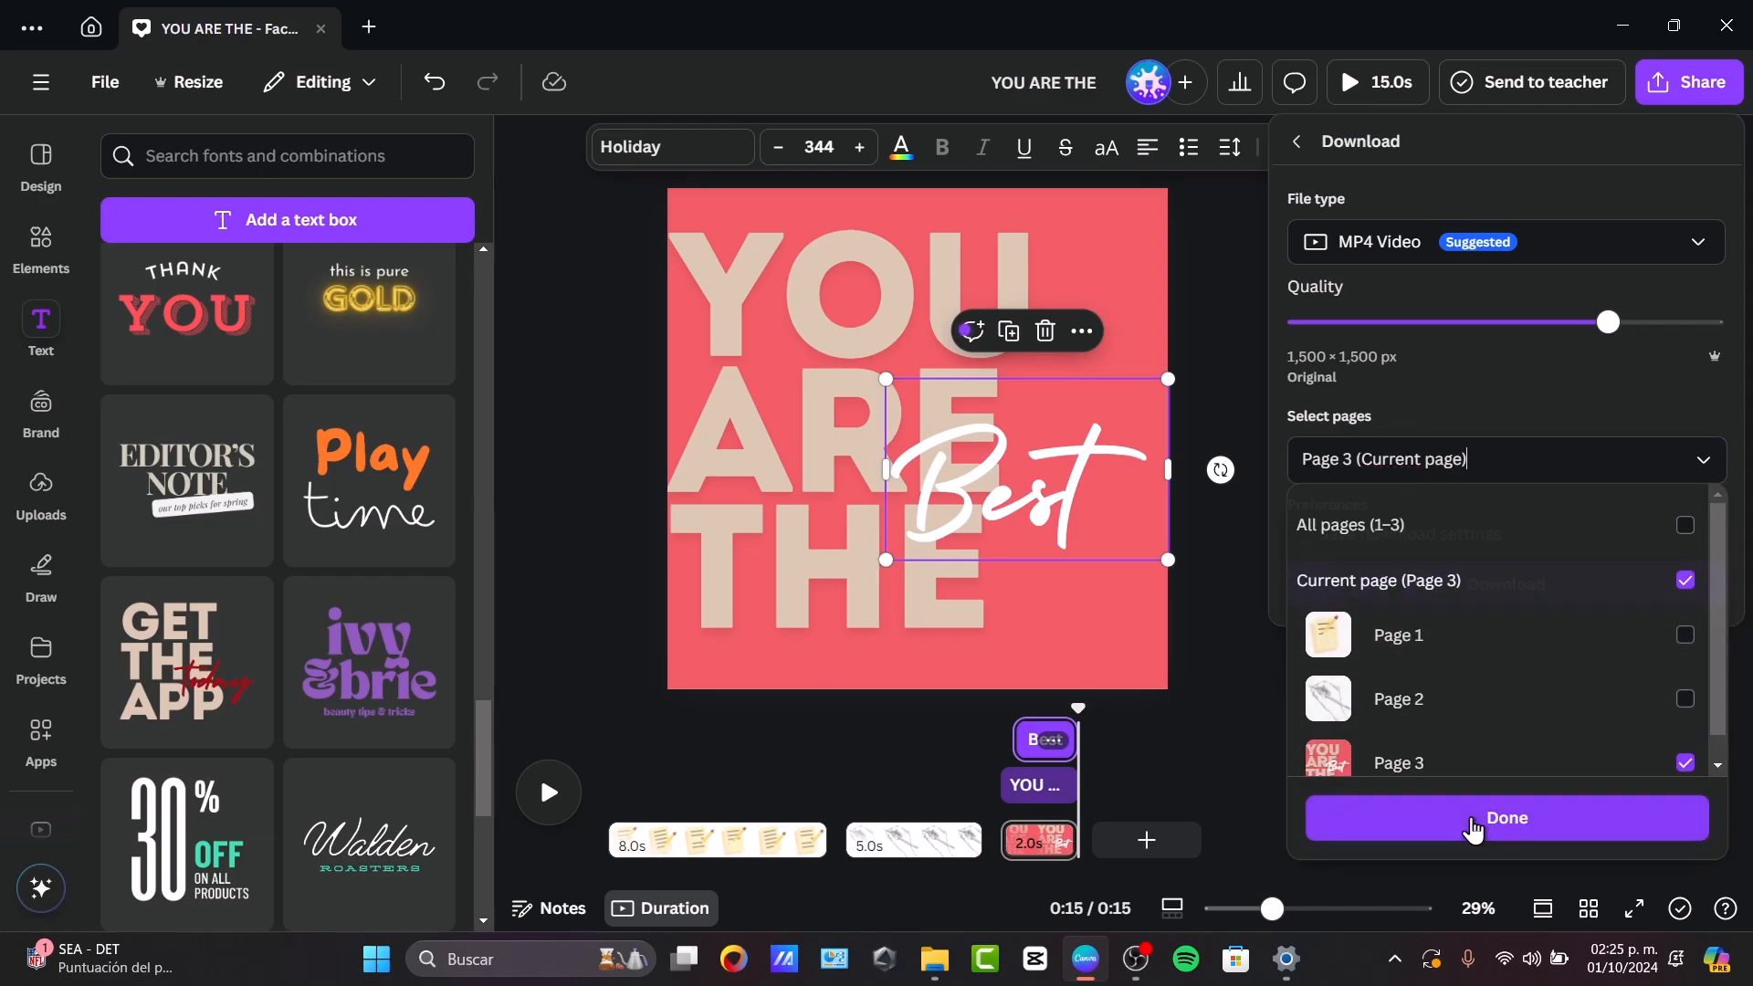
{"action": "left_click", "coordinate": [1473, 830]}
{"action": "left_click", "coordinate": [1397, 241]}
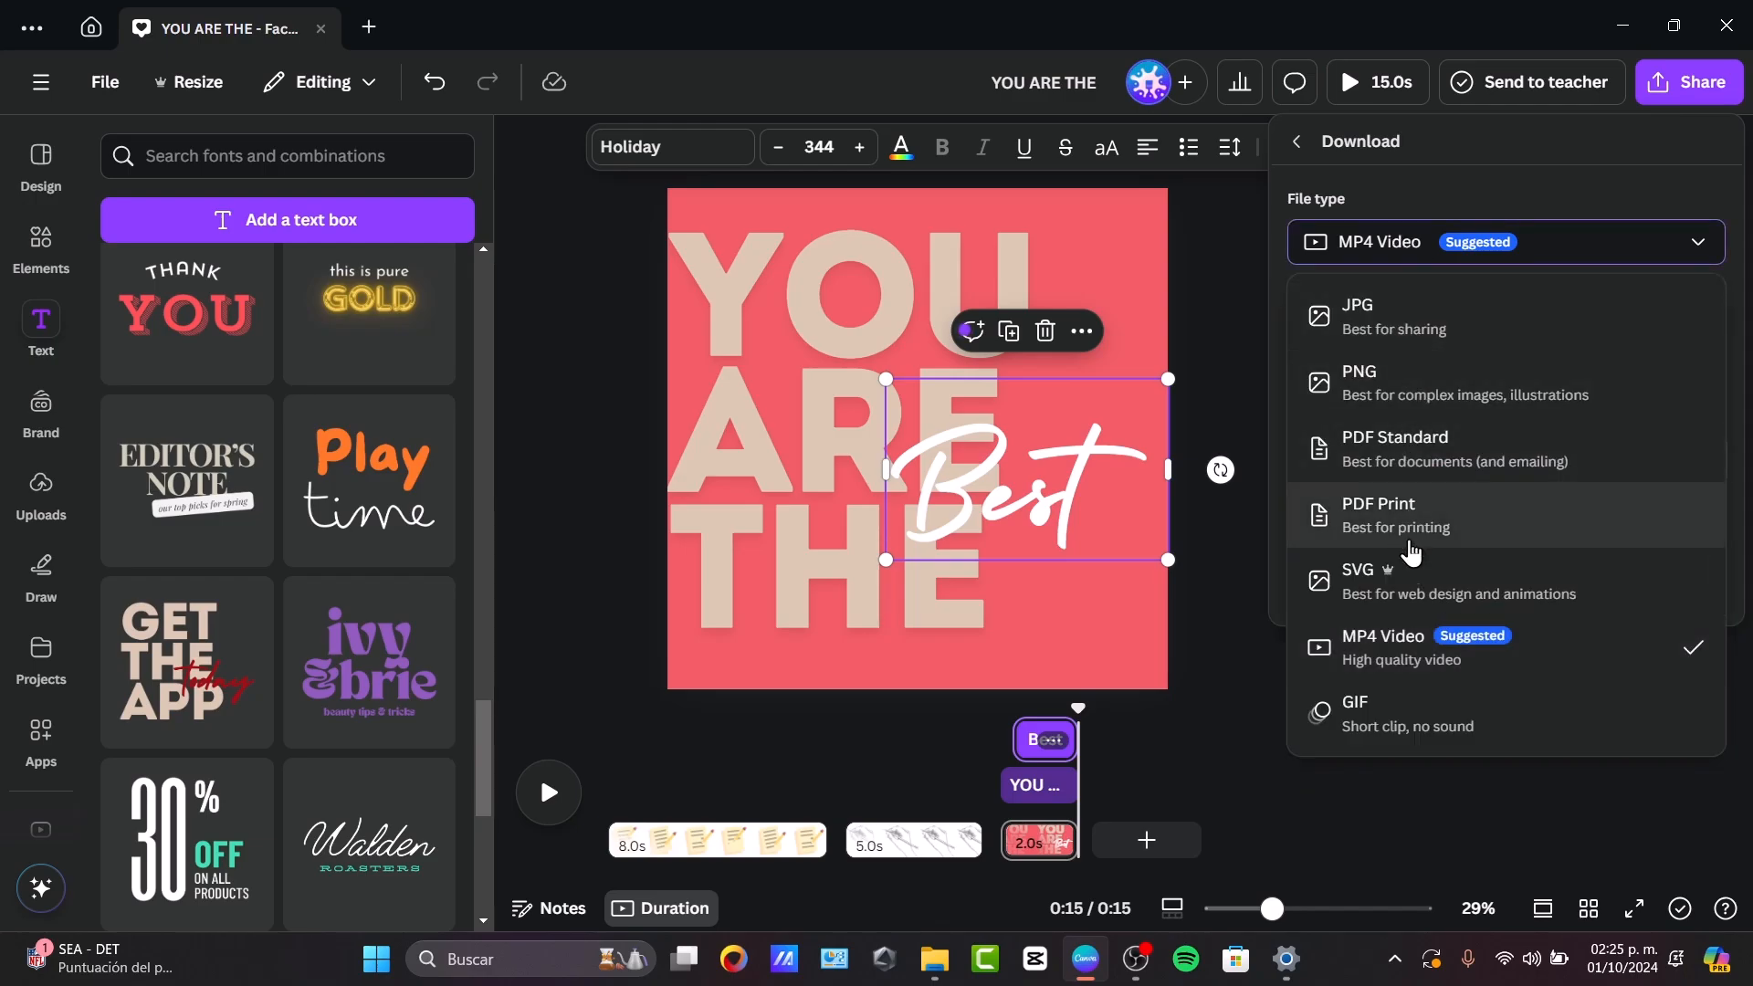
{"action": "left_click", "coordinate": [1315, 714]}
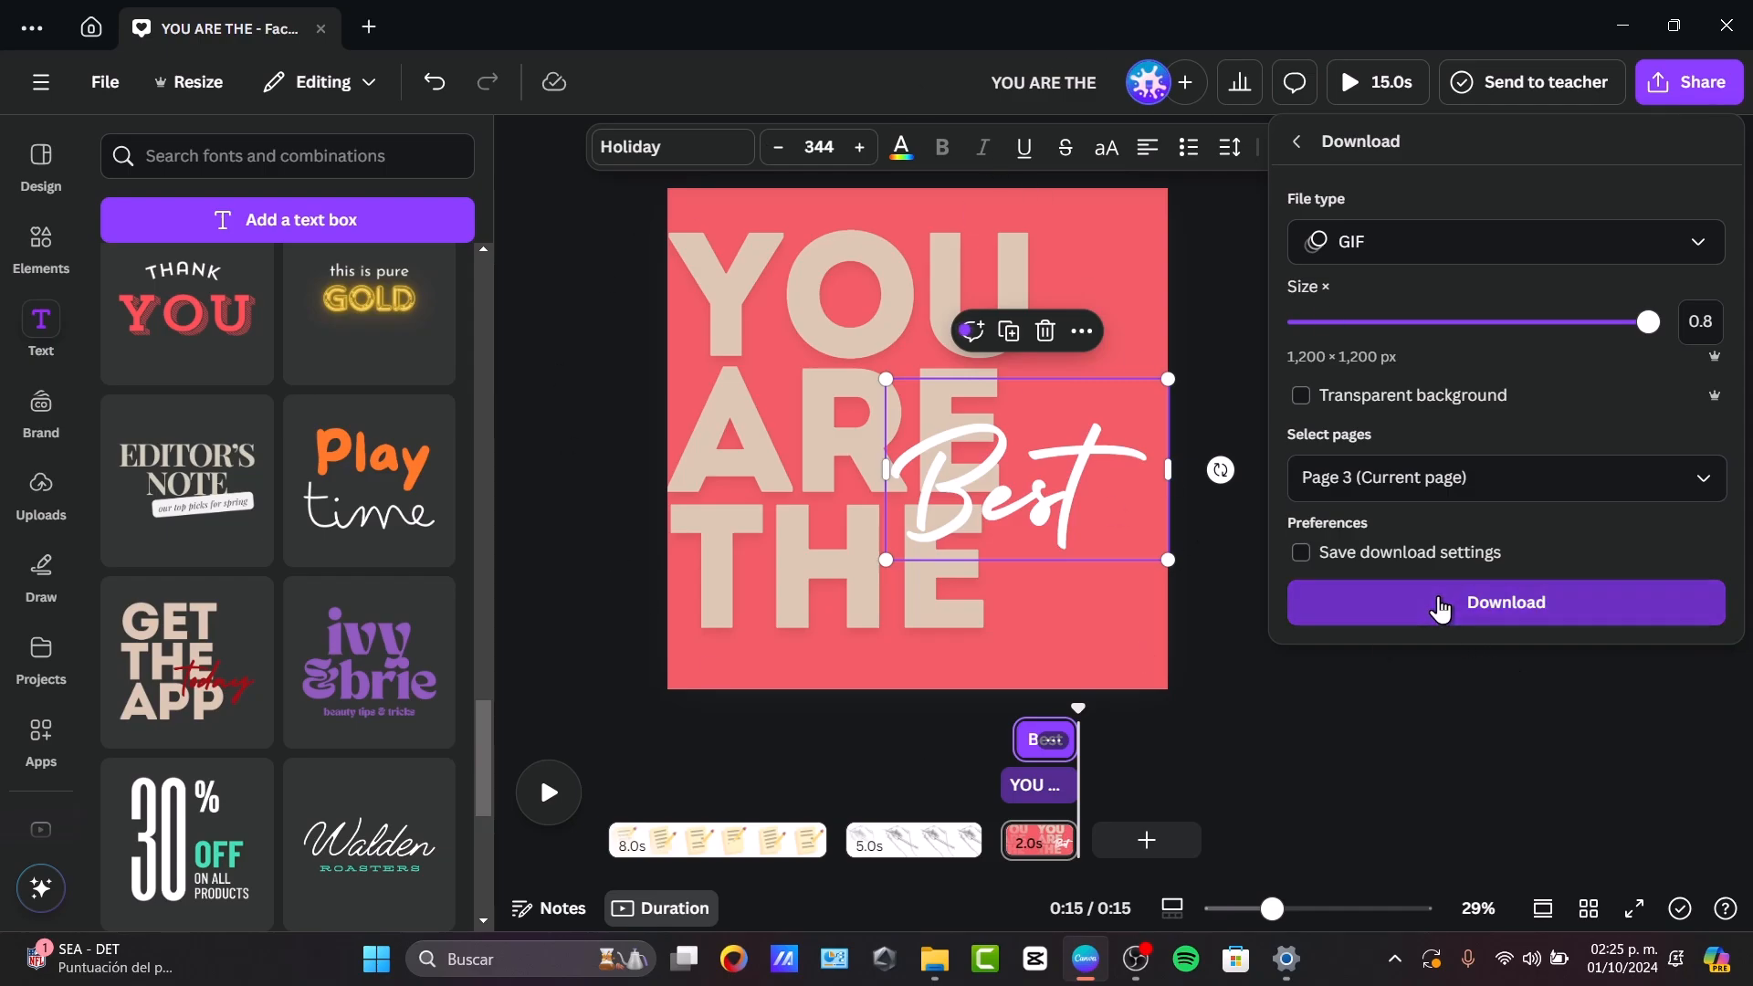
{"action": "left_click", "coordinate": [1441, 609]}
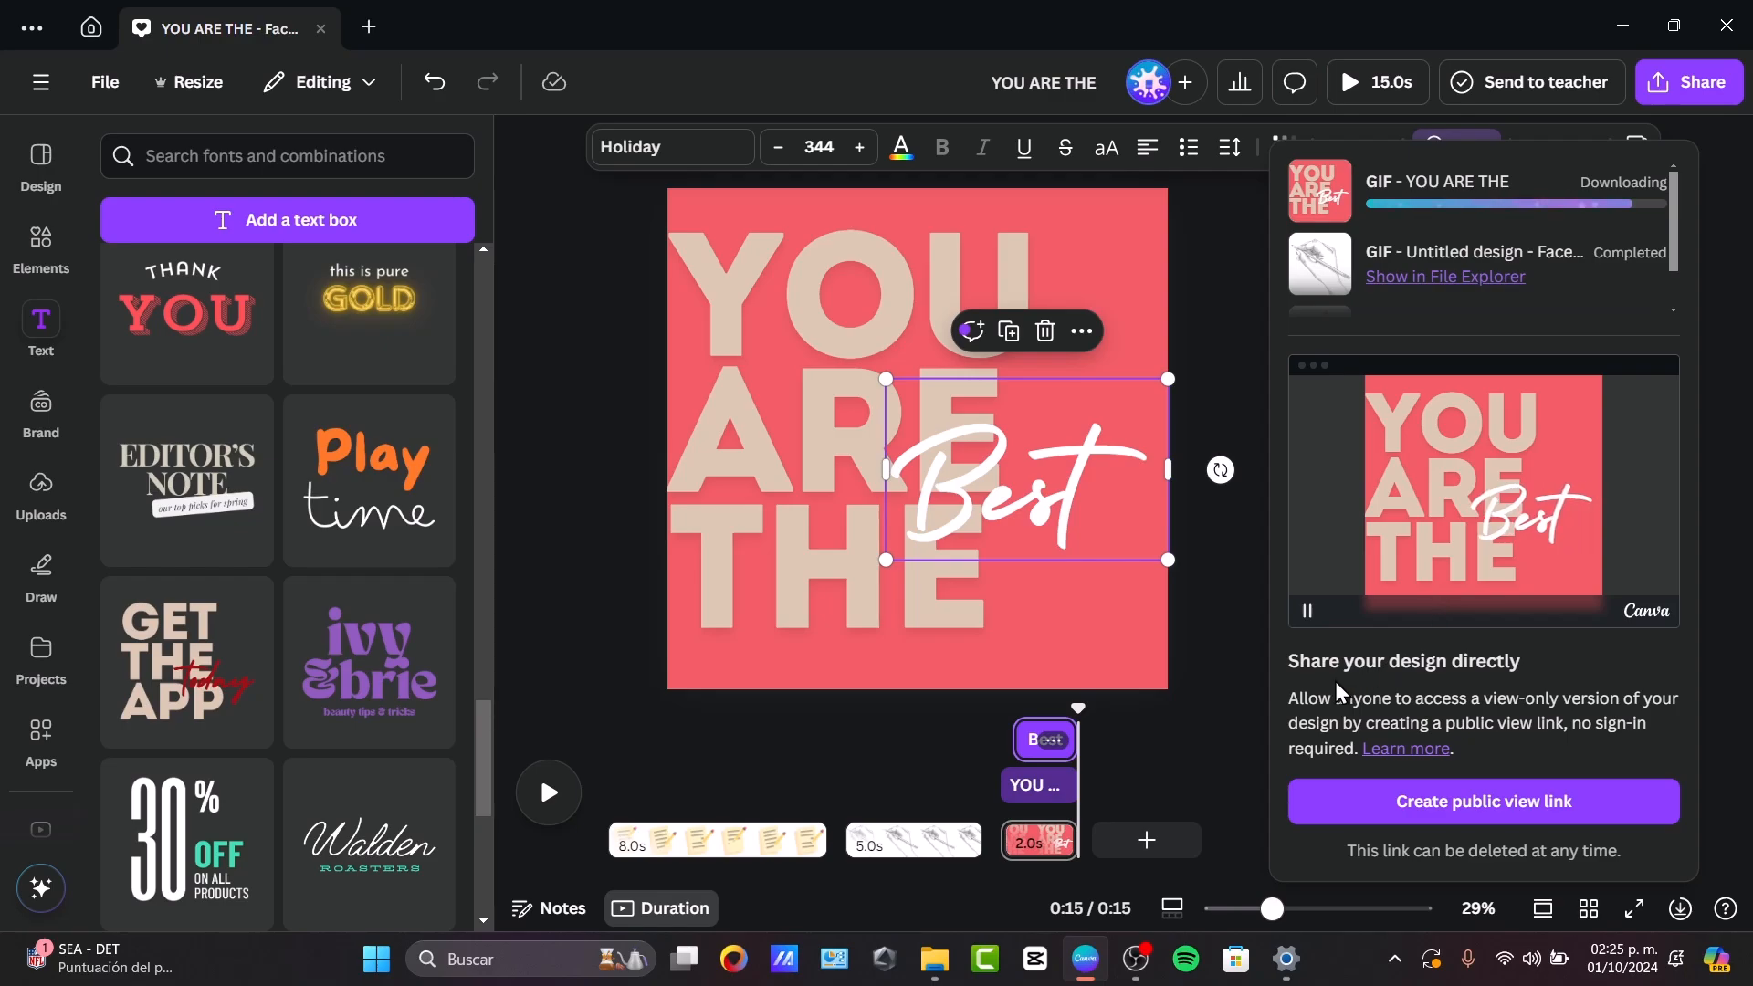
Switch to the Descargas folder in File Explorer, view Untitled design.gif, Untitled design2.gif and YOU ARE THE.gif, and return to the Canva design.
{"action": "mouse_move", "coordinate": [936, 979]}
{"action": "left_click", "coordinate": [1038, 822]}
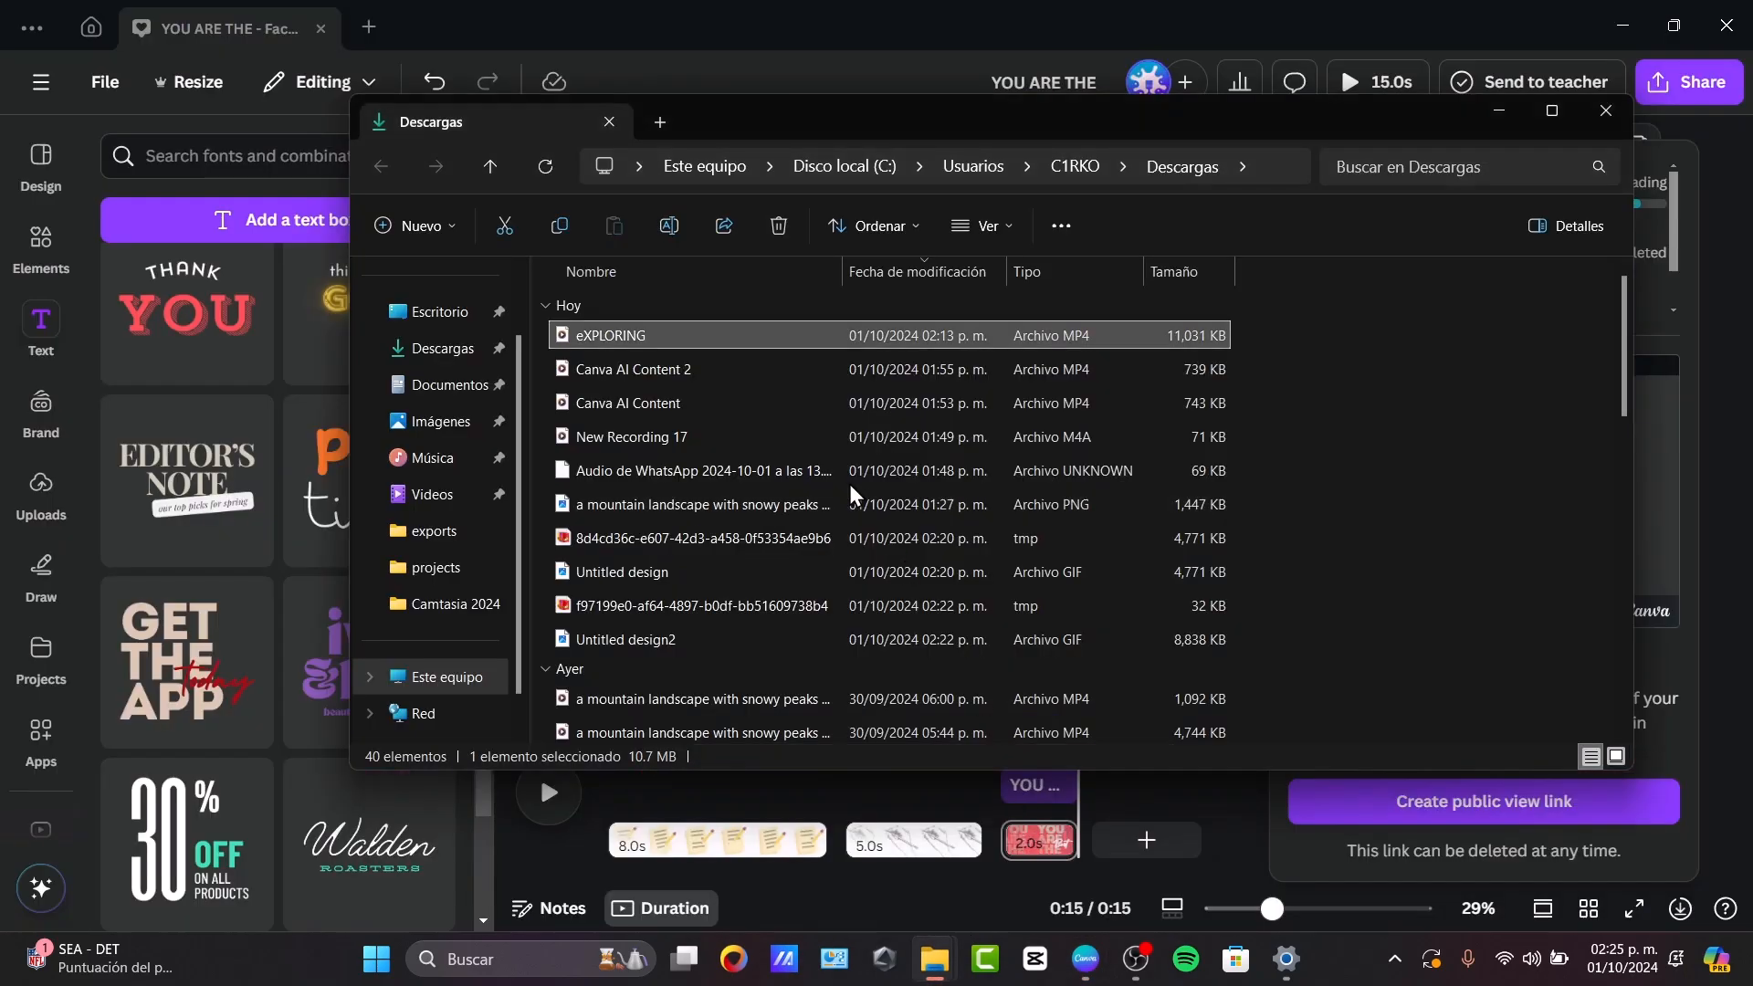
{"action": "double_click", "coordinate": [726, 382]}
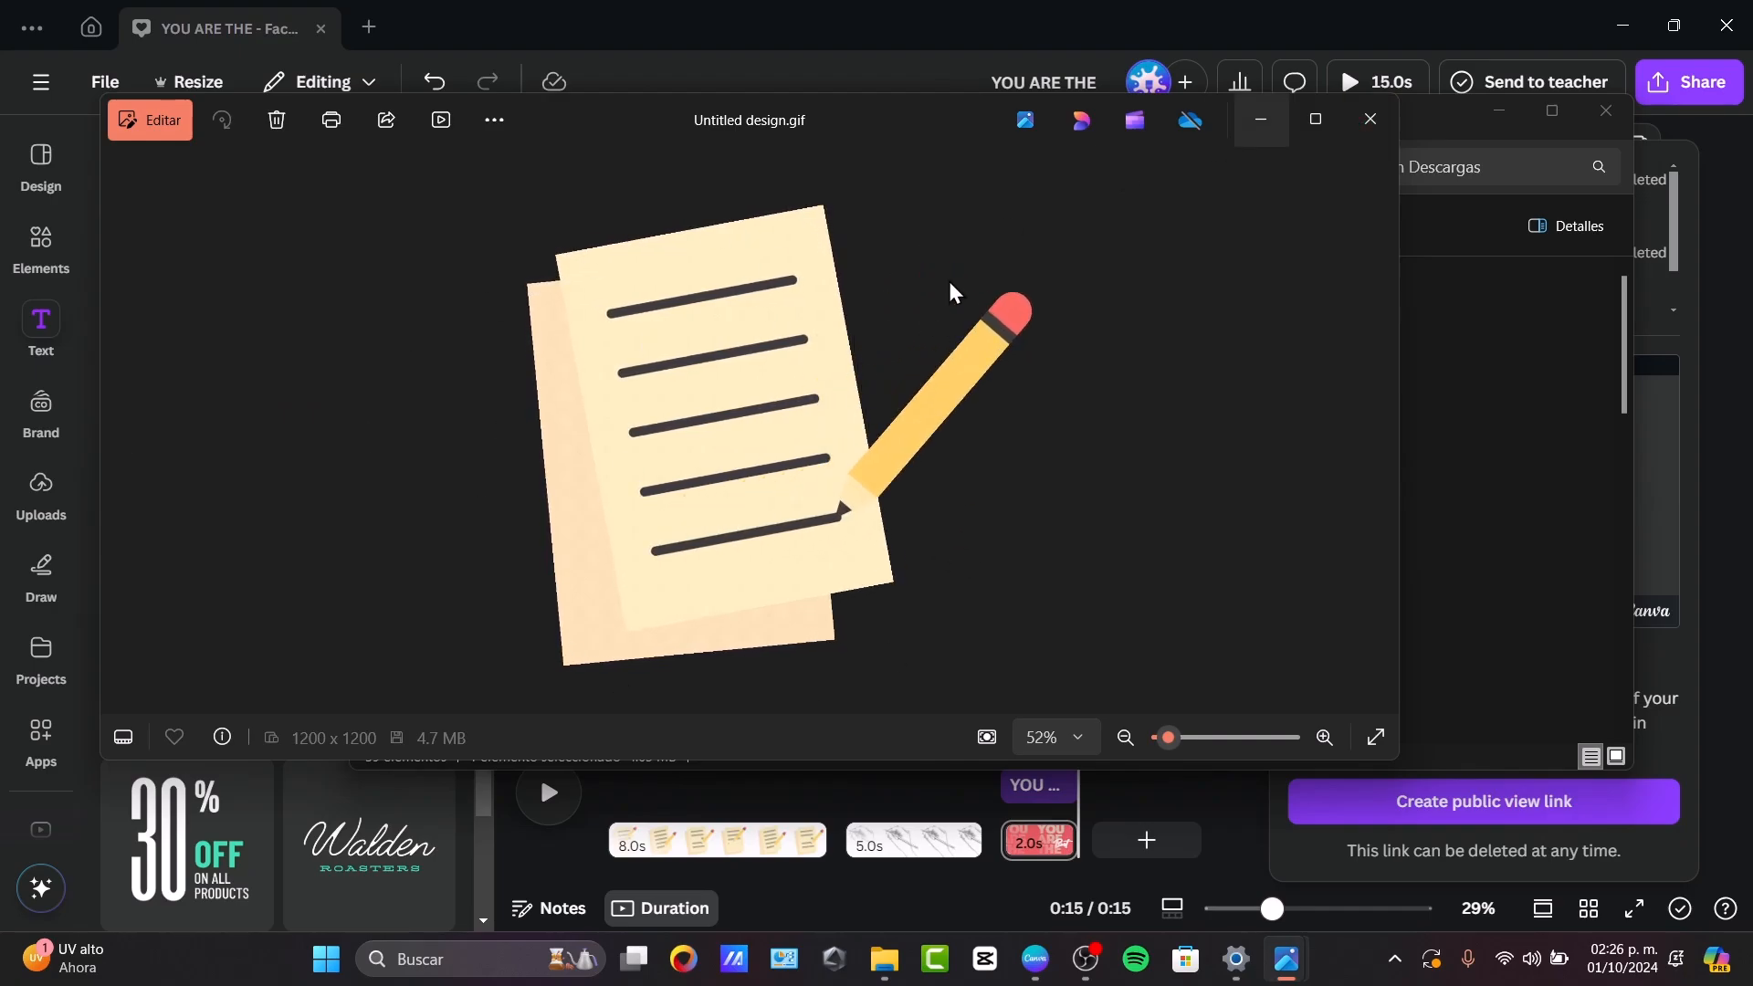
{"action": "left_click", "coordinate": [1370, 119]}
{"action": "double_click", "coordinate": [857, 338]}
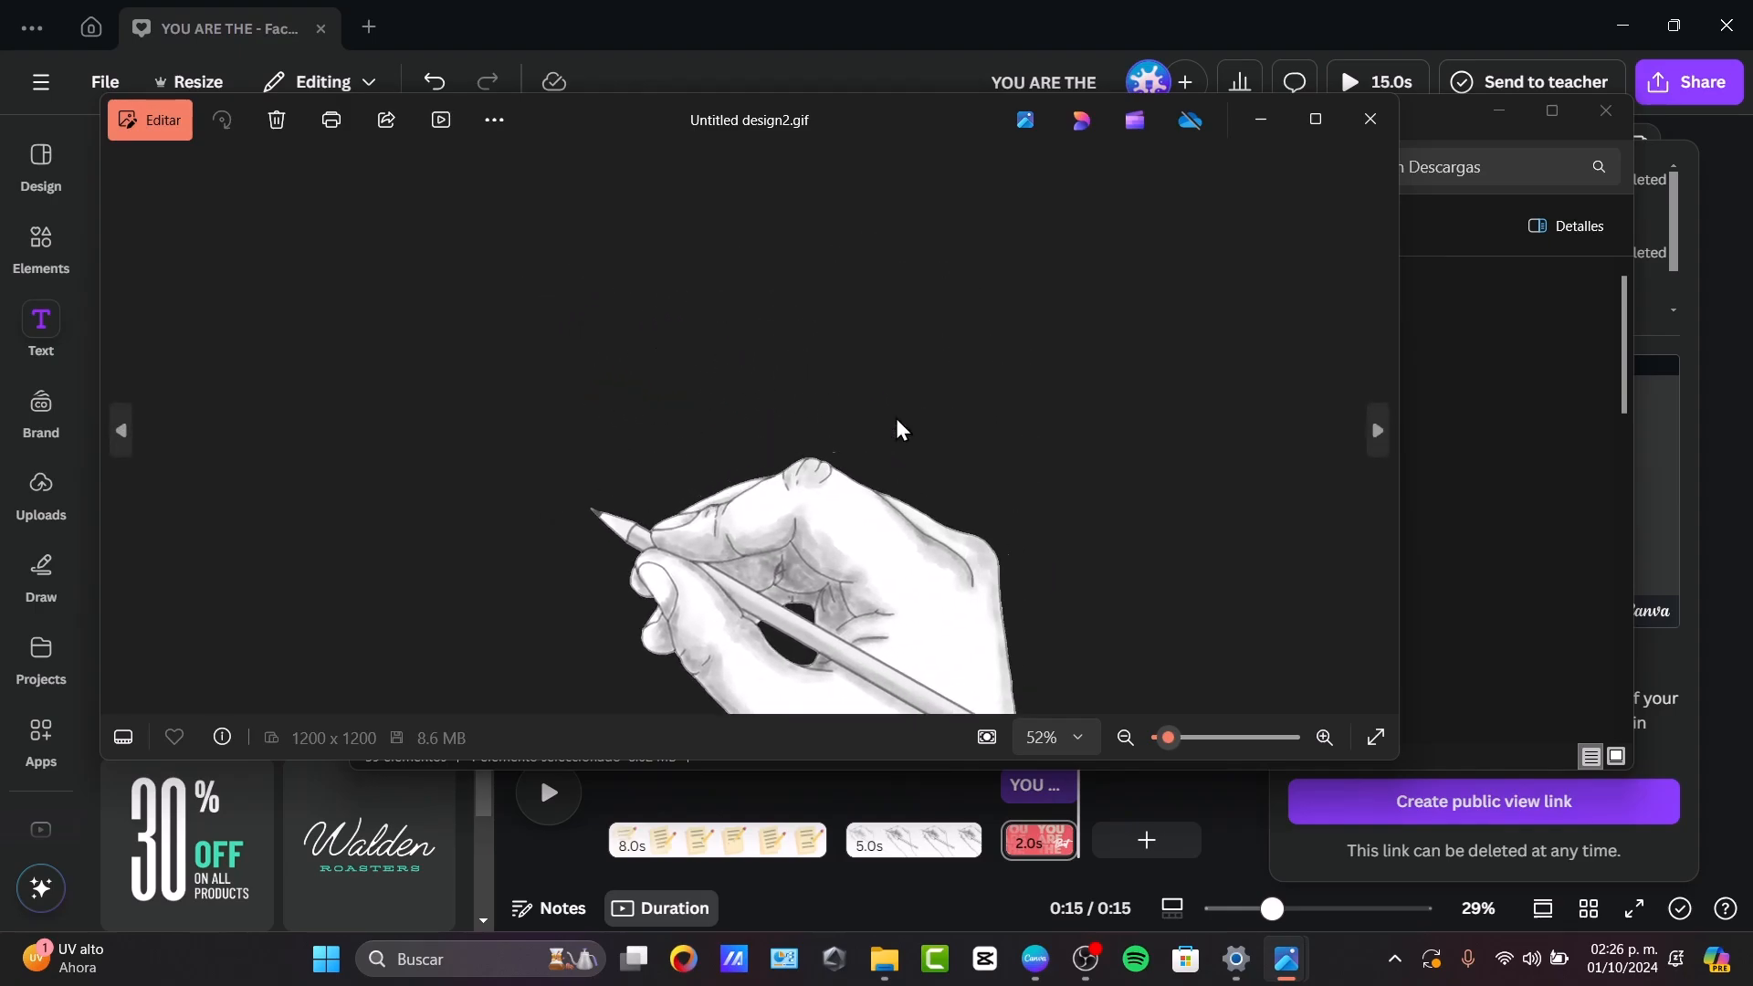
{"action": "left_click", "coordinate": [1370, 118]}
{"action": "double_click", "coordinate": [606, 336]}
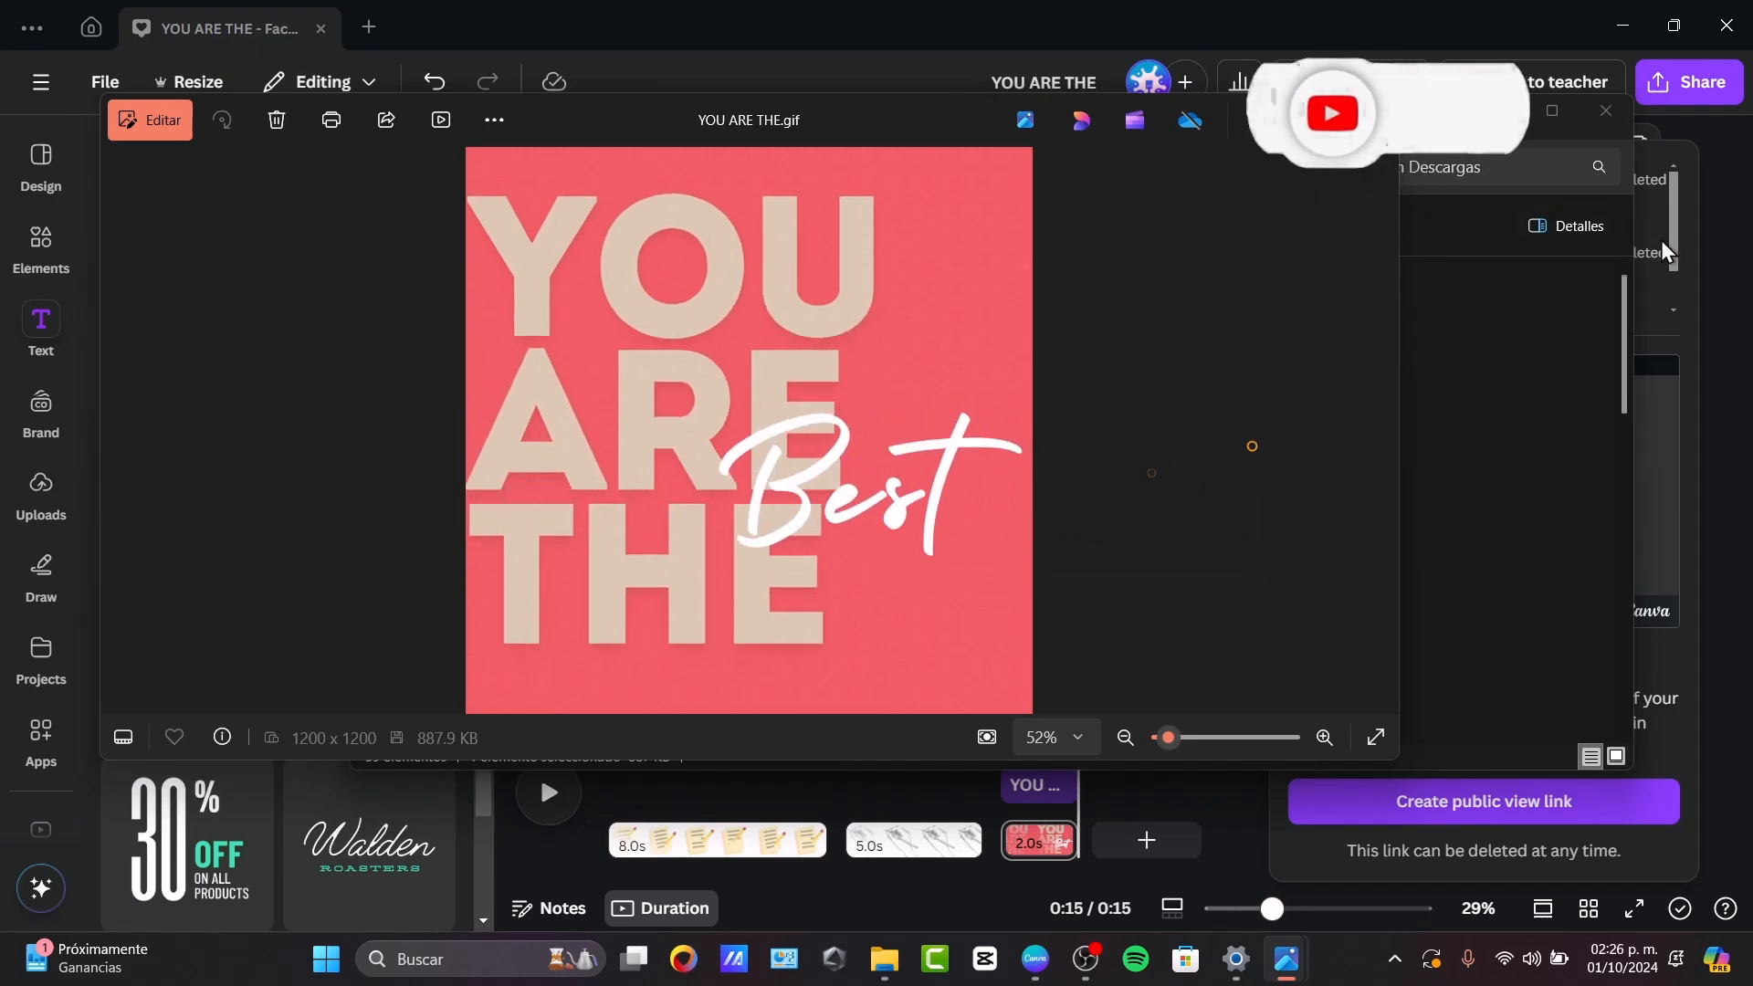
{"action": "left_click", "coordinate": [1722, 266]}
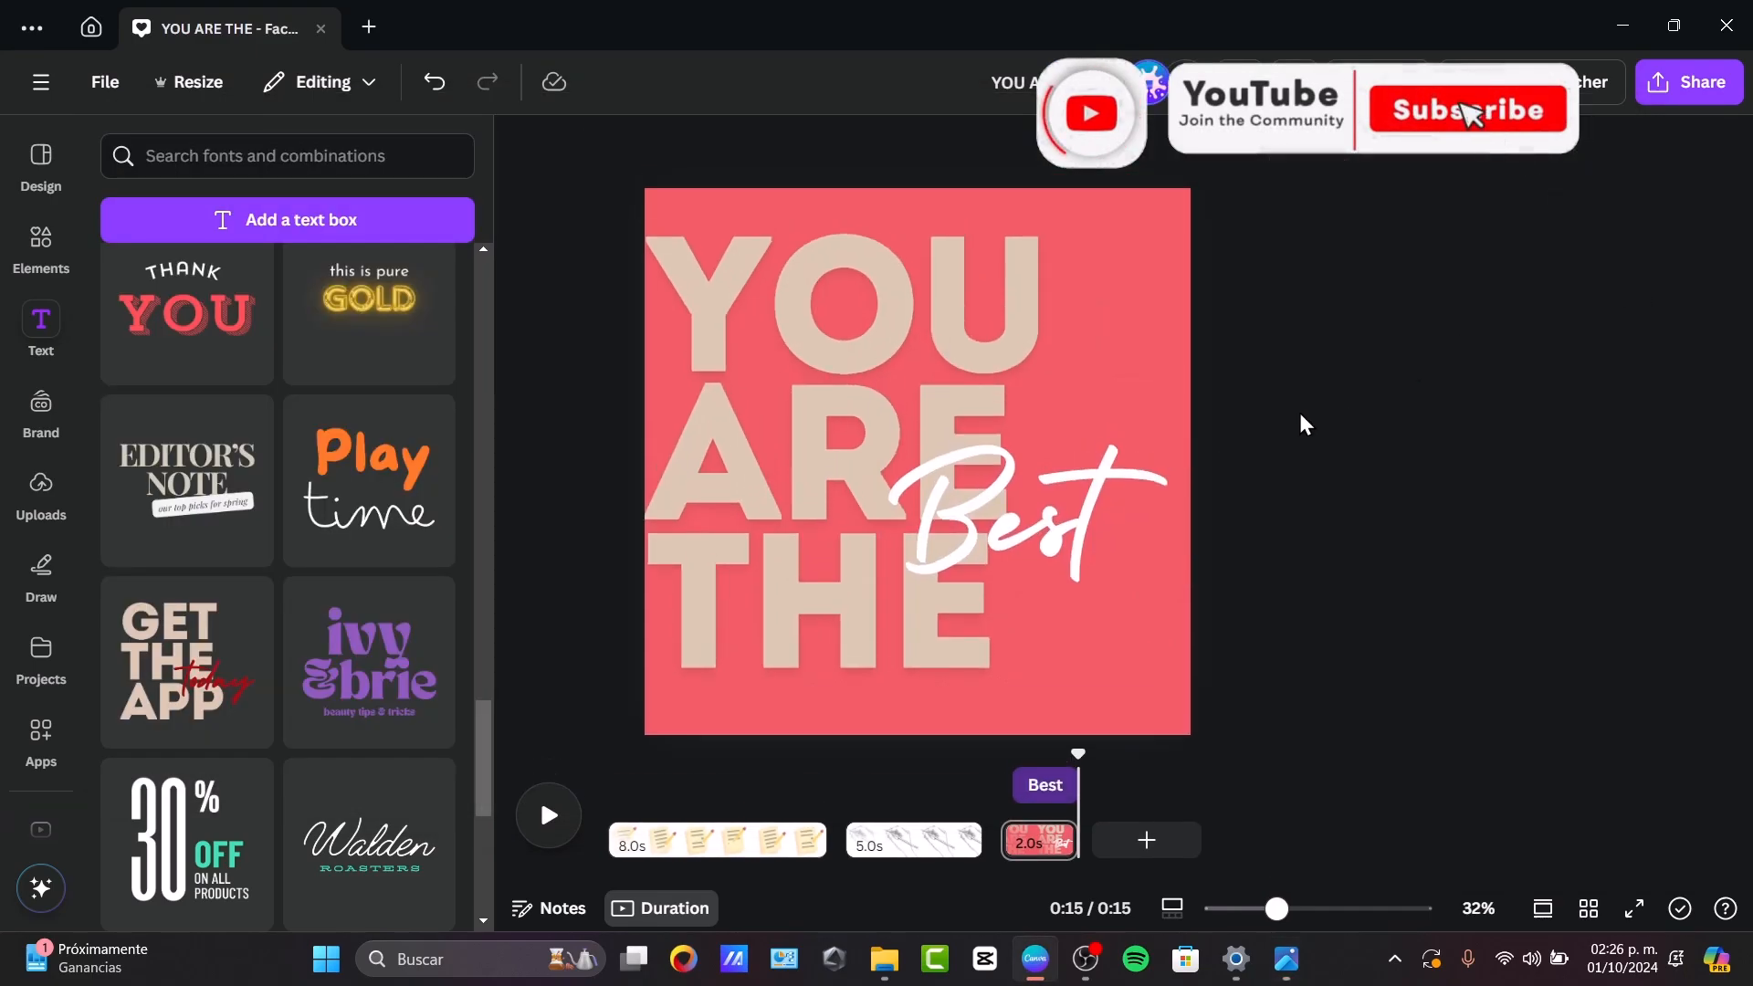